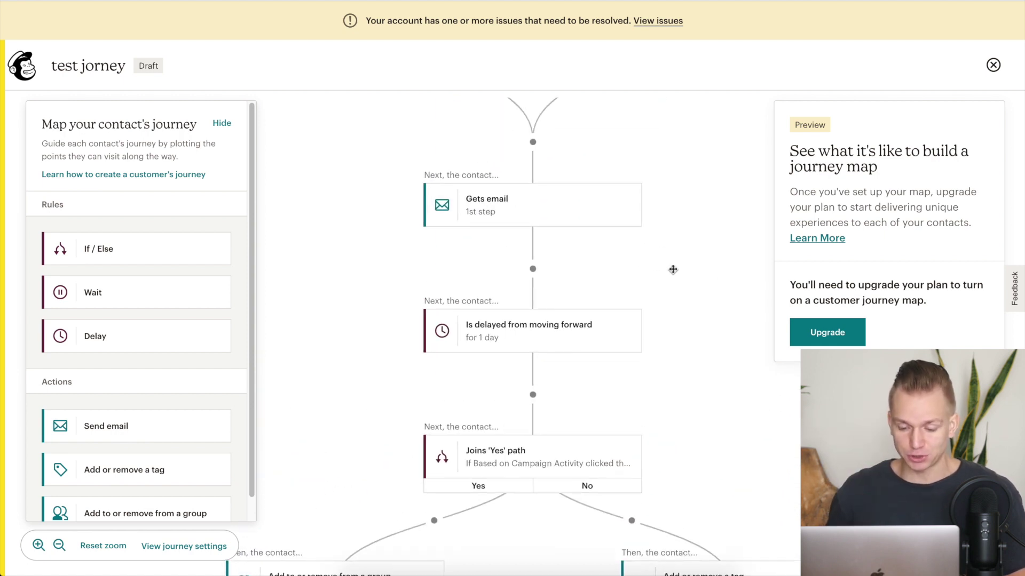
# - Pan to the group and tag steps and open the Yes-path If / Else condition
pyautogui.moveTo(679, 295); pyautogui.dragTo(658, 110)
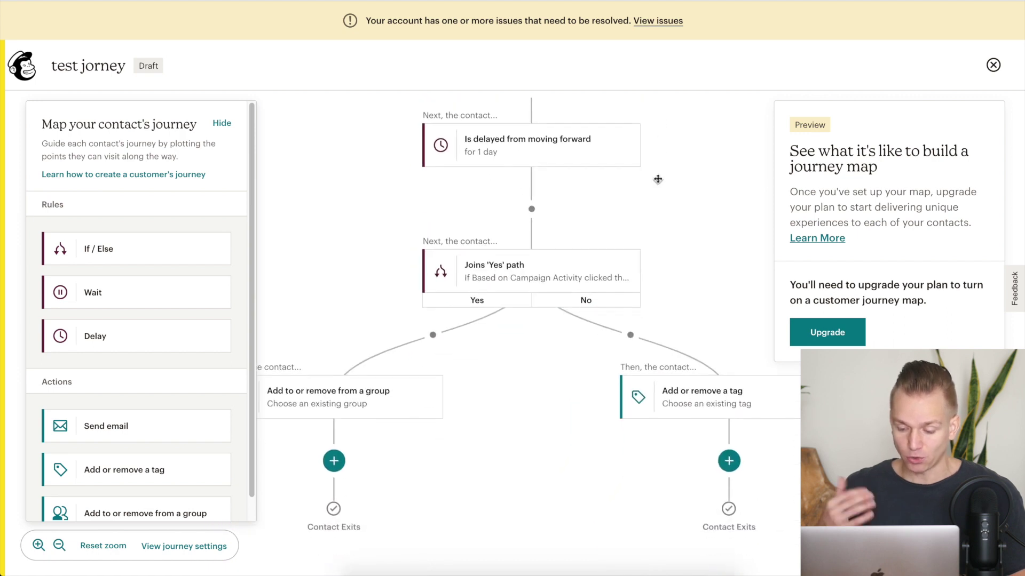
pyautogui.click(512, 271)
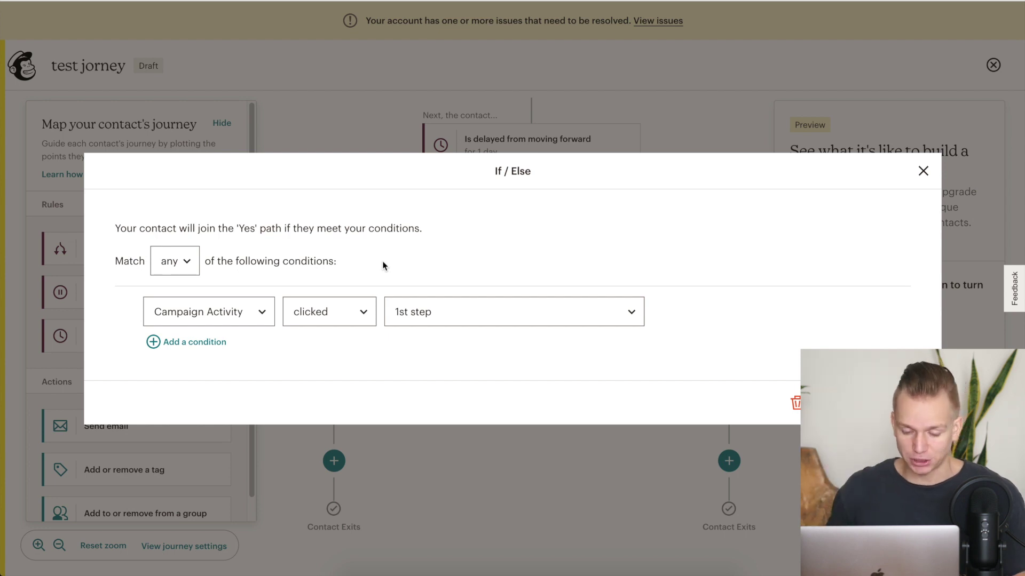
pyautogui.click(344, 313)
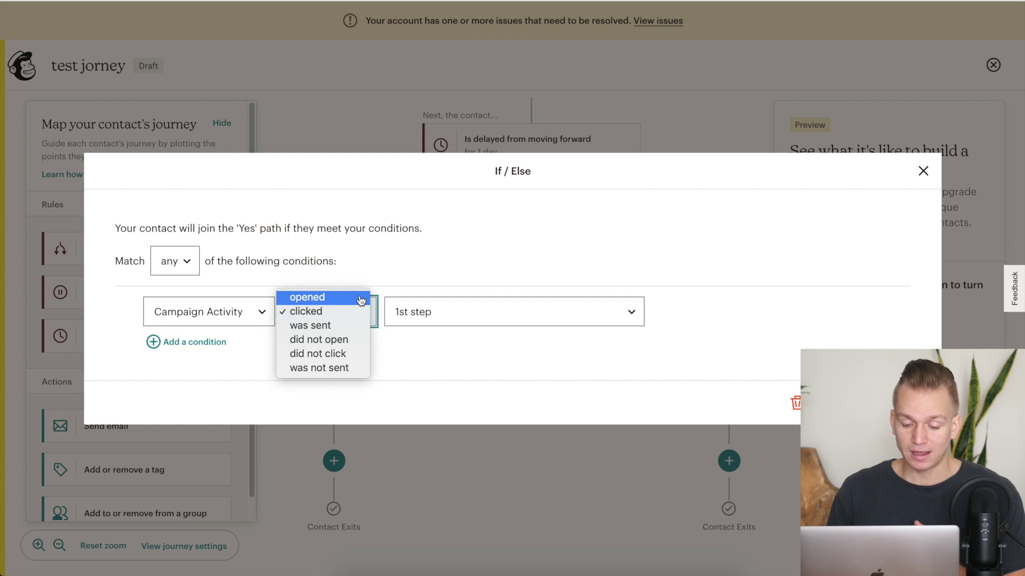
pyautogui.click(462, 315)
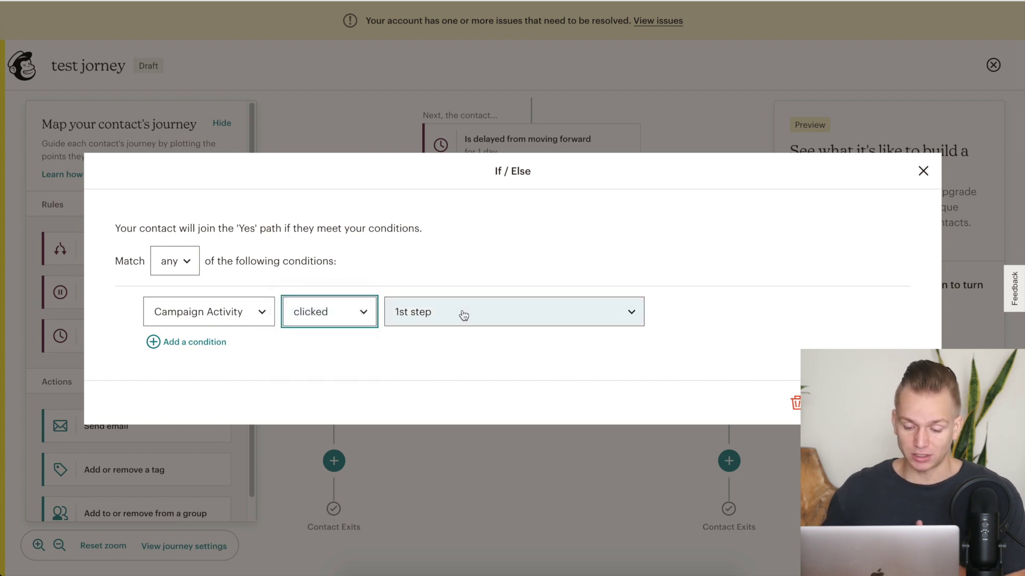
pyautogui.click(462, 315)
pyautogui.click(439, 315)
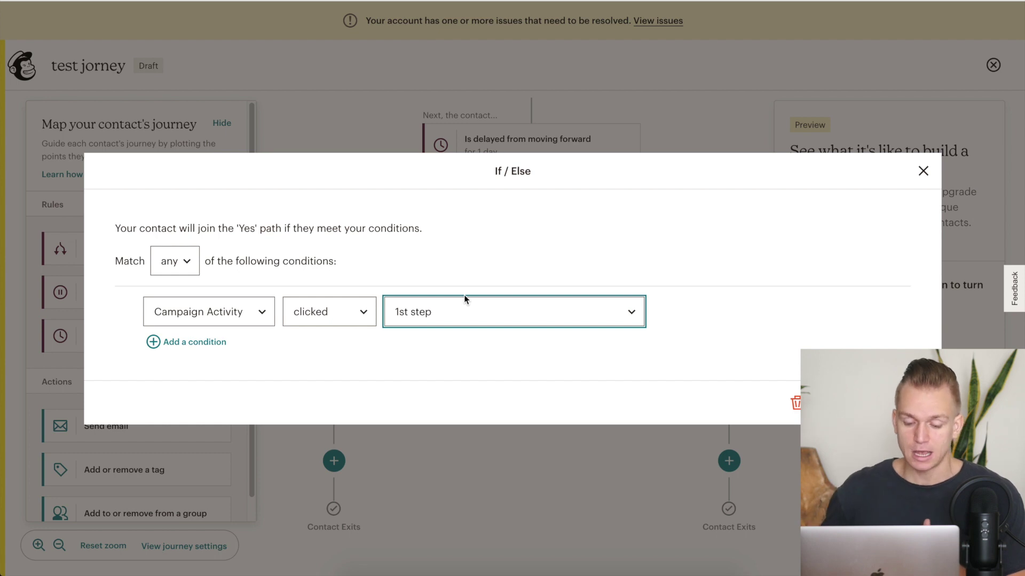
pyautogui.click(326, 315)
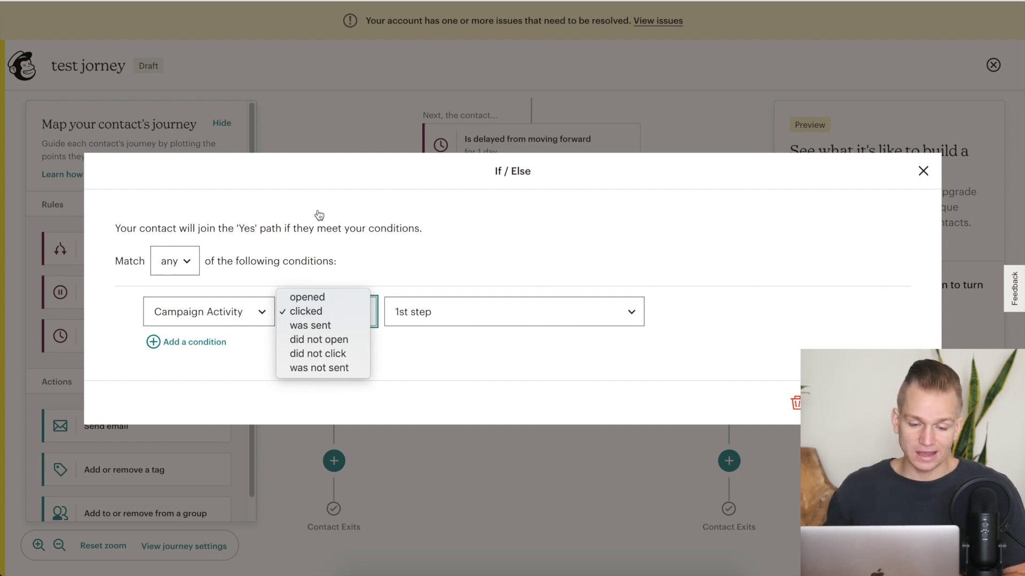
pyautogui.press('Escape')
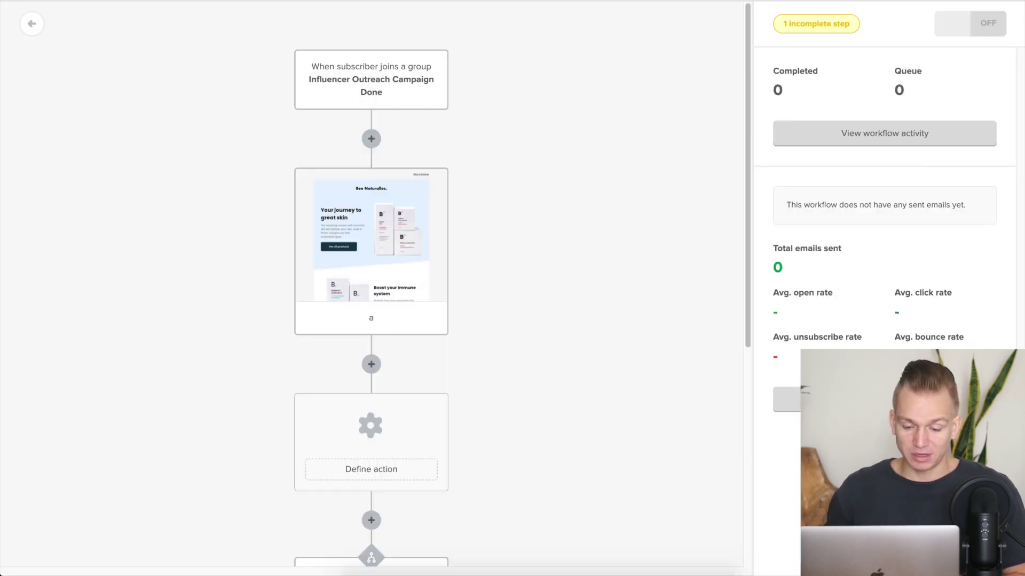
# - Open MailerLite's 'a was opened' condition and list its email activity options
pyautogui.scroll(-3, 498, 162)
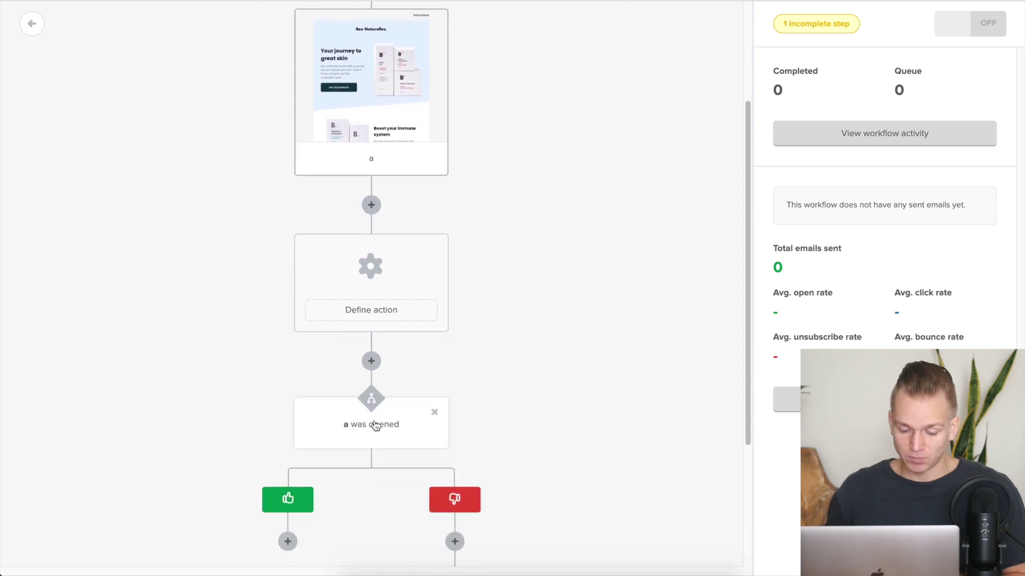
pyautogui.click(375, 426)
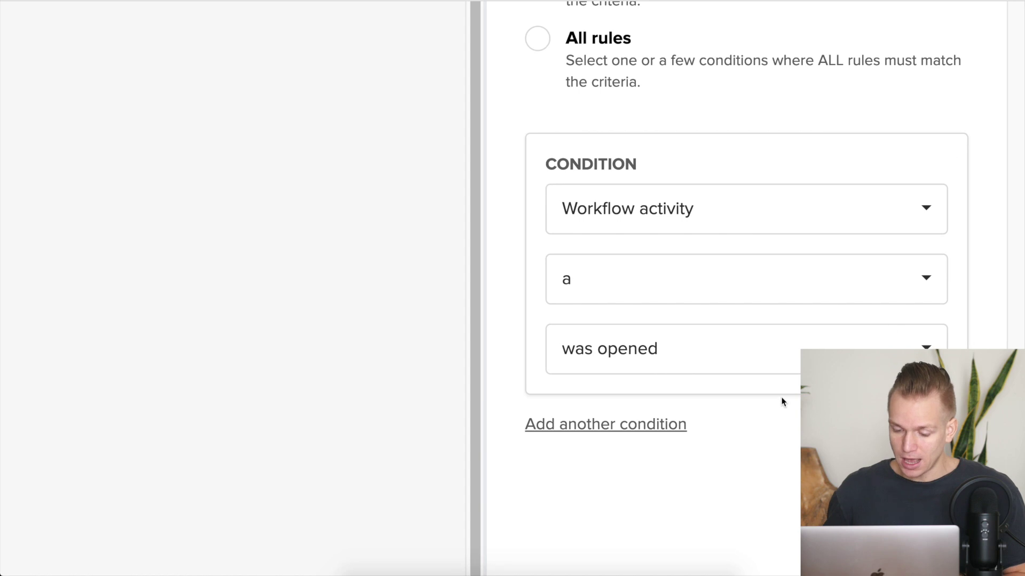
pyautogui.click(788, 372)
pyautogui.scroll(-4, 789, 374)
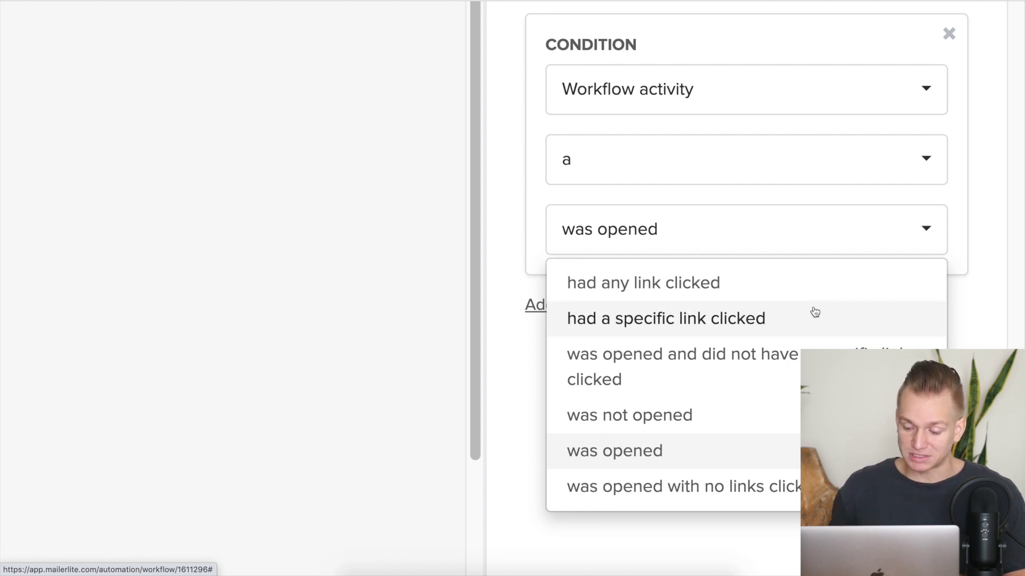
pyautogui.scroll(-1, 815, 312)
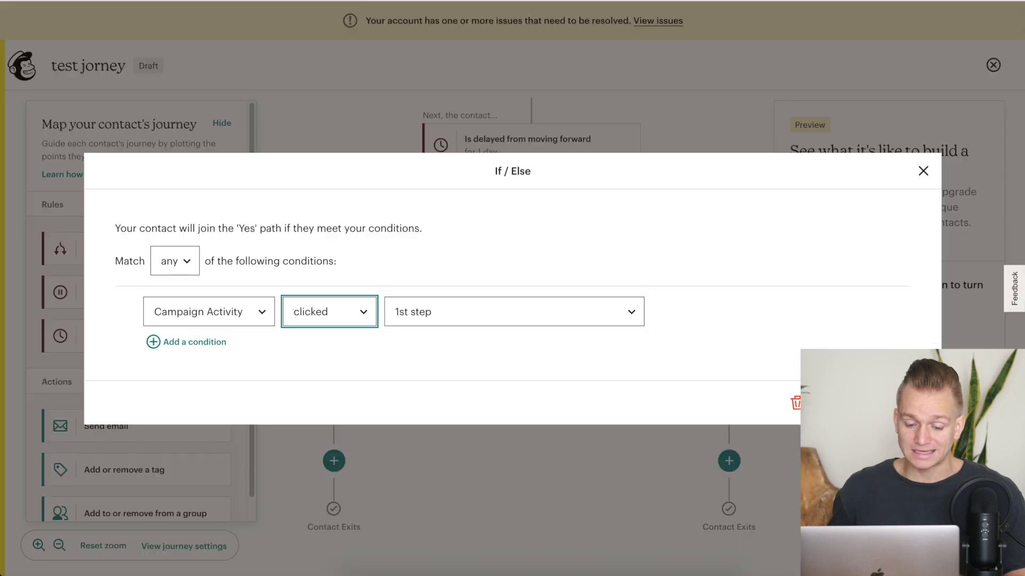
# - Review the campaign activity choices and the group step's add/remove actions, closing without saving
pyautogui.click(325, 312)
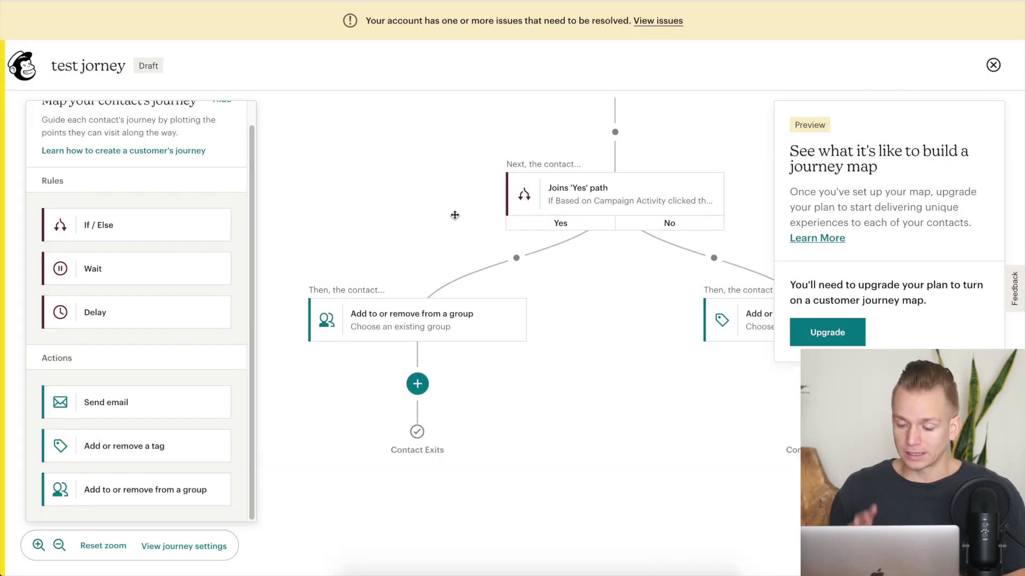
pyautogui.click(421, 320)
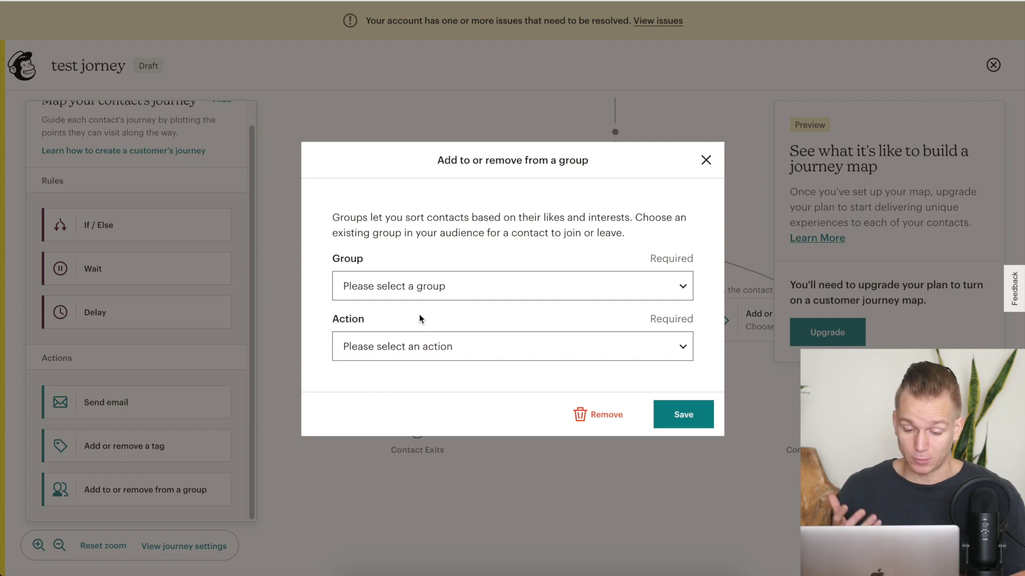
pyautogui.click(437, 347)
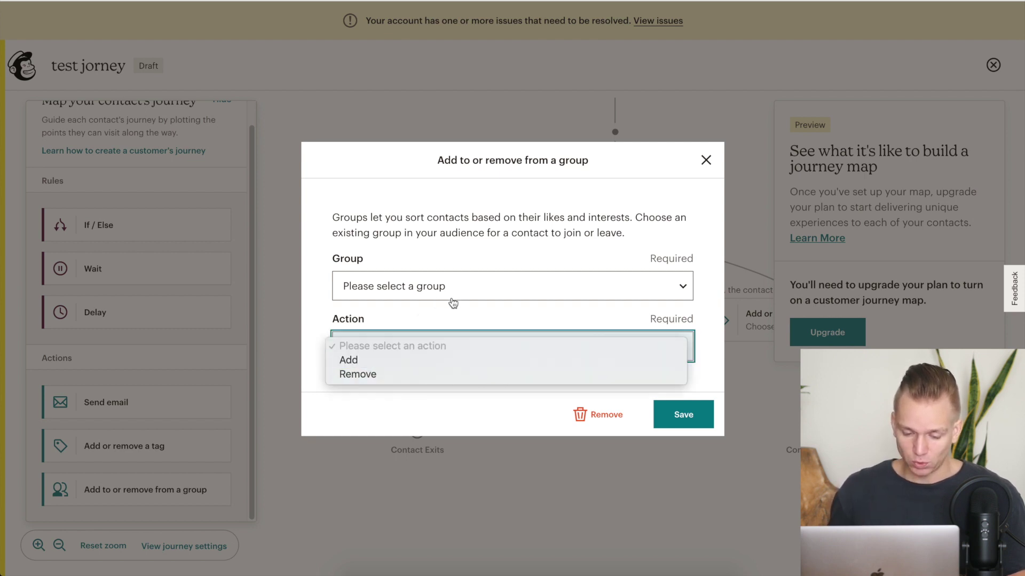
pyautogui.click(703, 160)
pyautogui.click(705, 160)
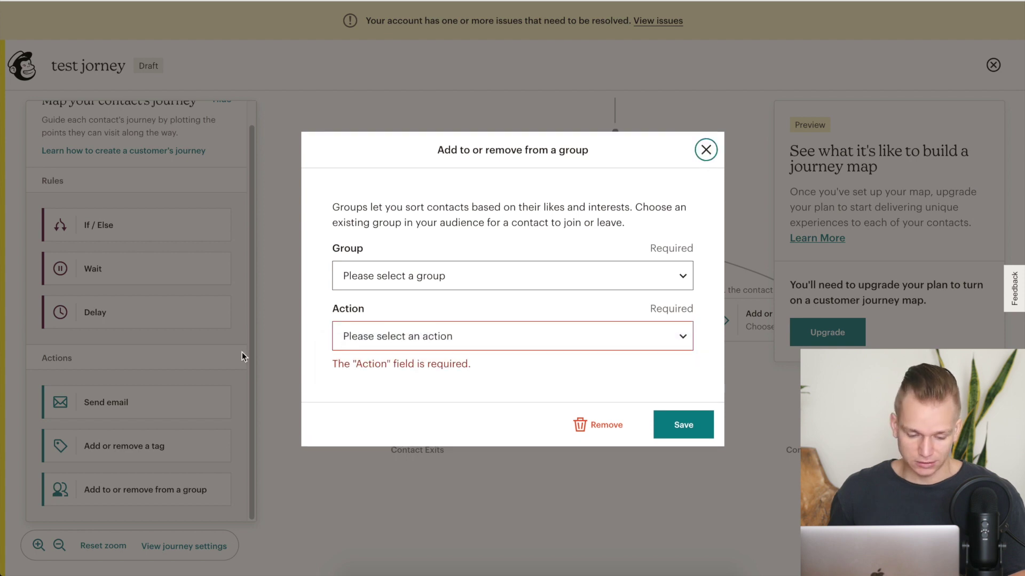
pyautogui.click(702, 158)
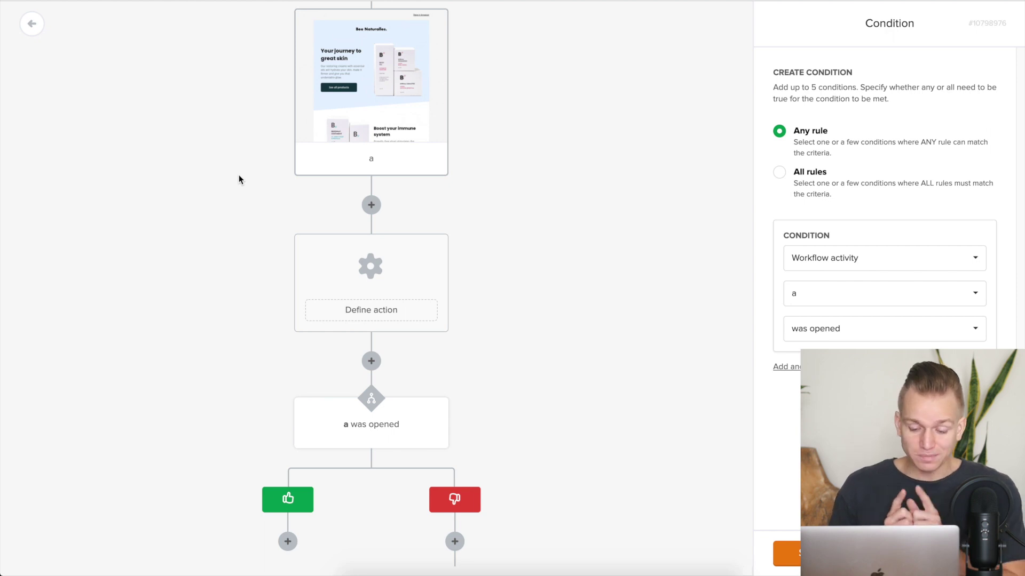
# - Review the Move to a group step's actions, keeping Newsletter Subscribers, then close its settings
pyautogui.scroll(-3, 239, 175)
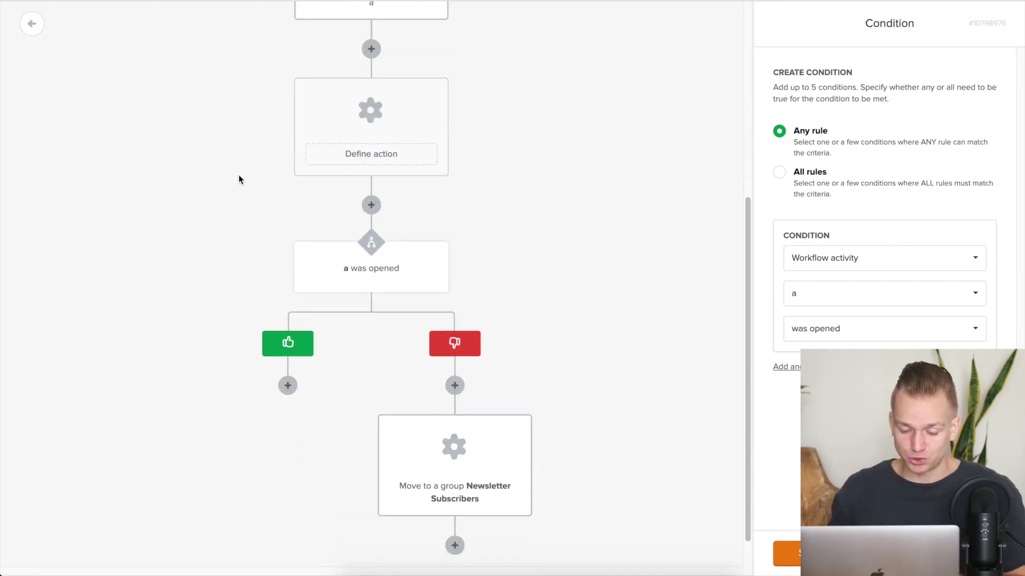
pyautogui.click(477, 433)
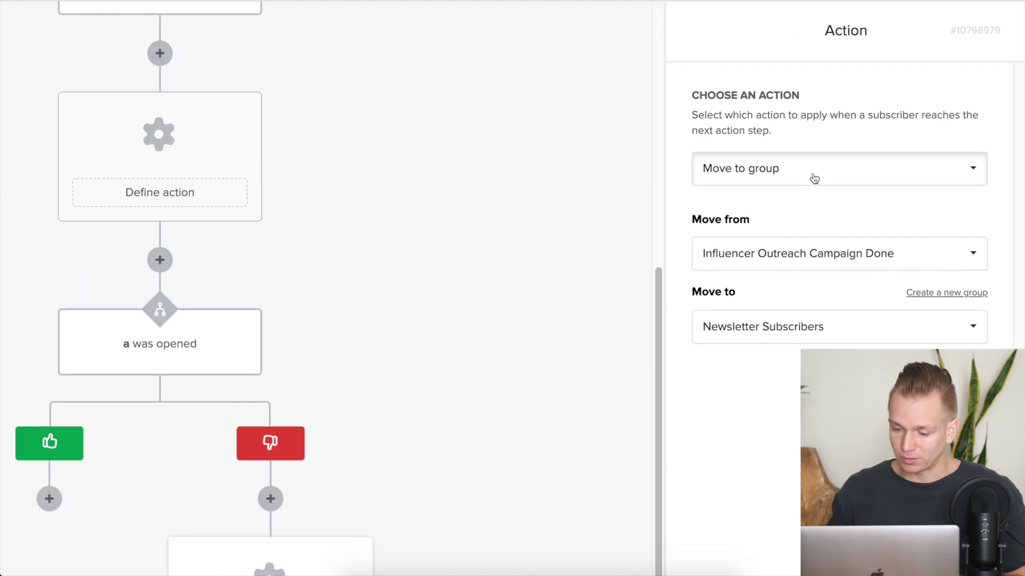
pyautogui.click(814, 178)
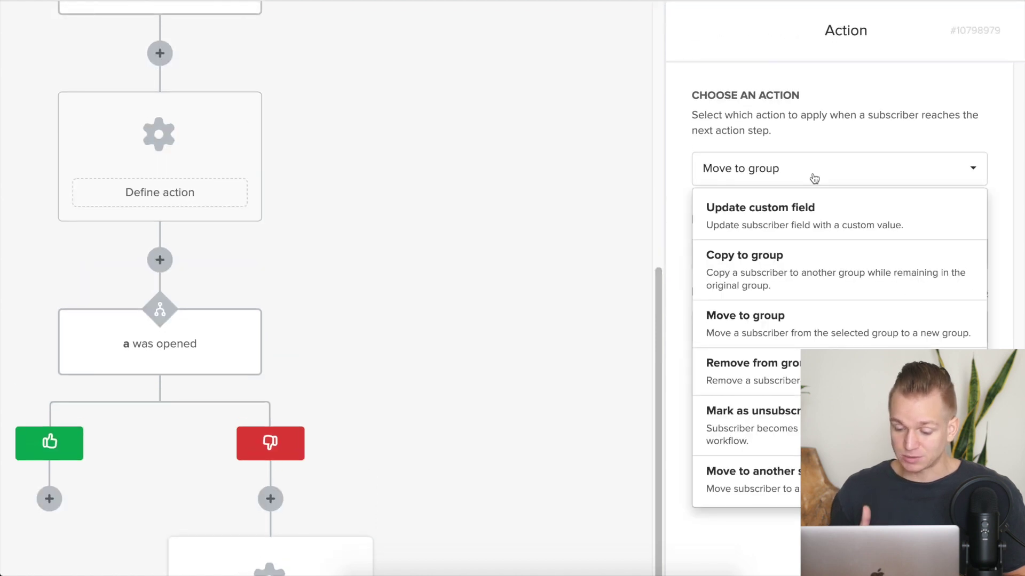
pyautogui.scroll(-3, 814, 178)
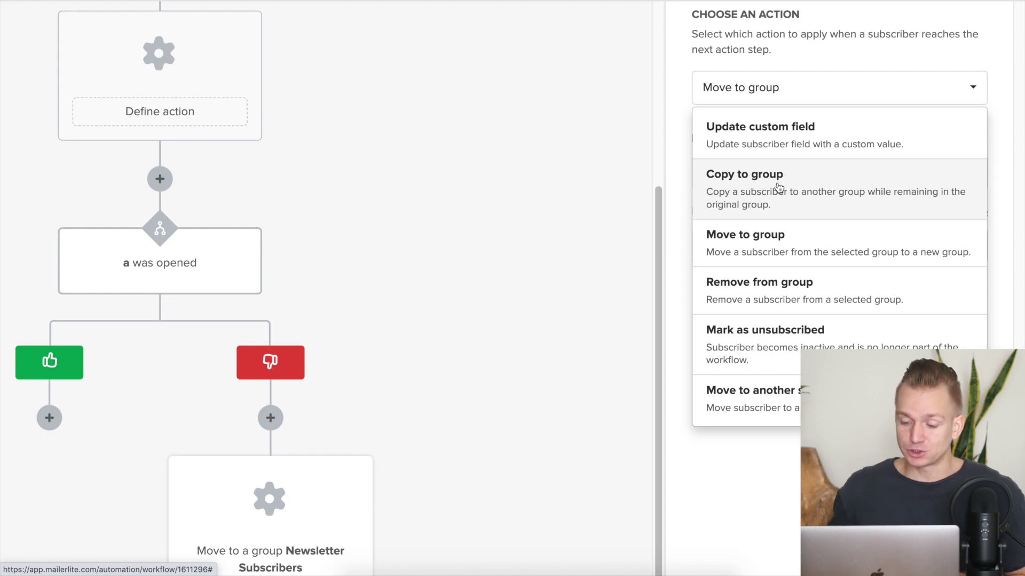
pyautogui.click(471, 99)
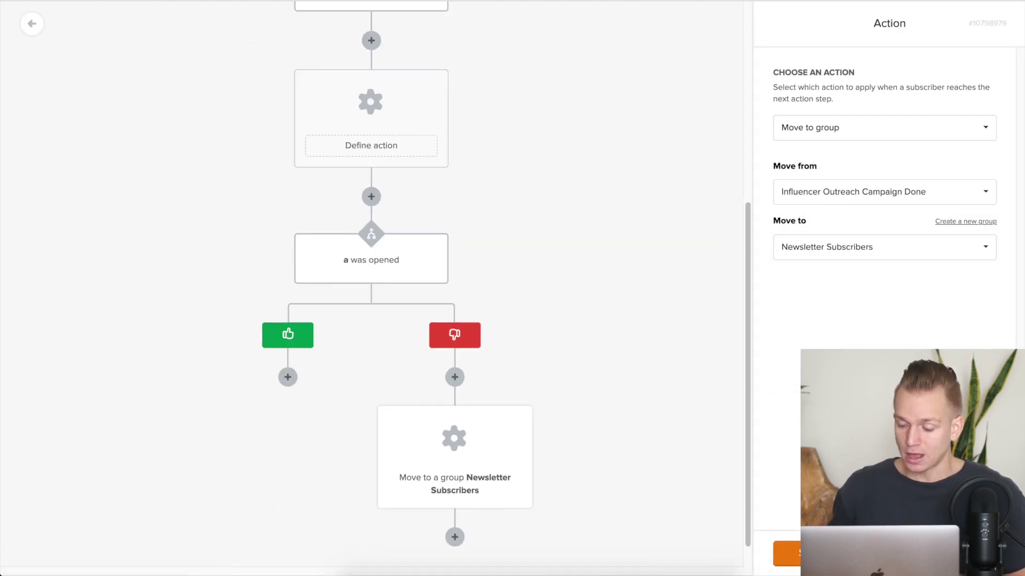
pyautogui.click(806, 553)
pyautogui.scroll(5, 544, 254)
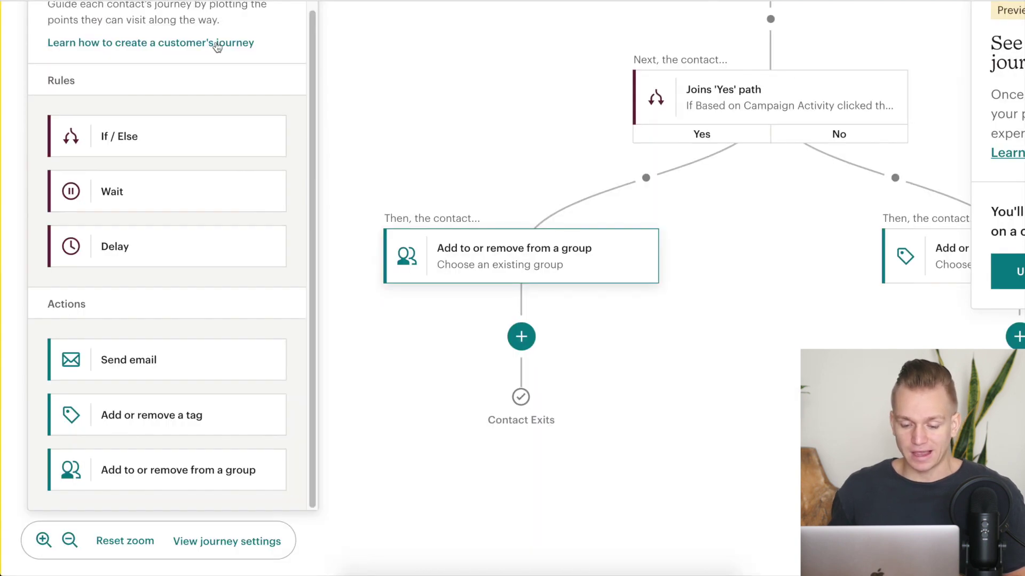
# - Pan to the journey's first steps and scroll the 'Stay connected with your customers' template
pyautogui.moveTo(455, 147); pyautogui.dragTo(317, 453)
pyautogui.moveTo(344, 198); pyautogui.dragTo(439, 402)
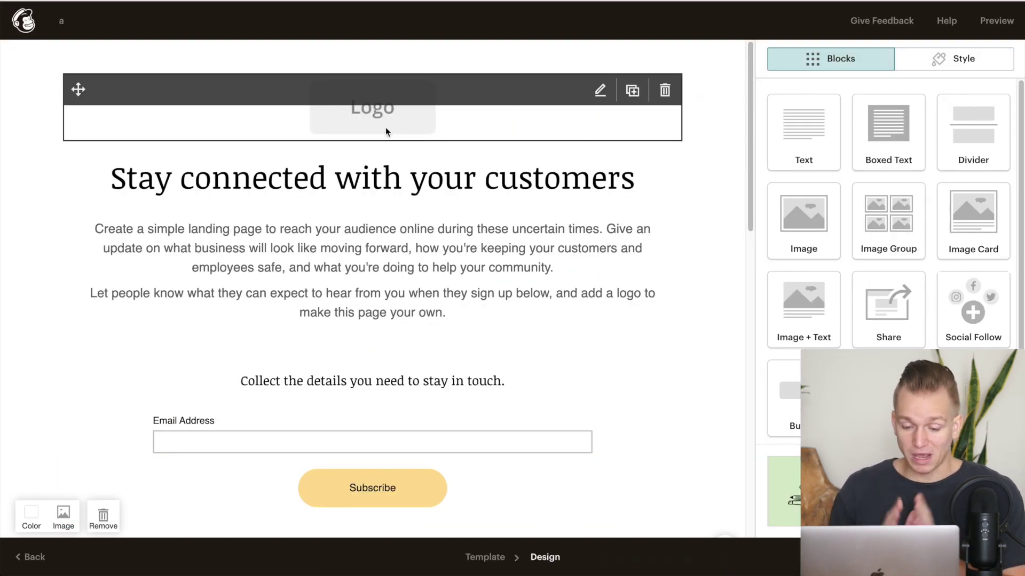
pyautogui.scroll(-8, 386, 131)
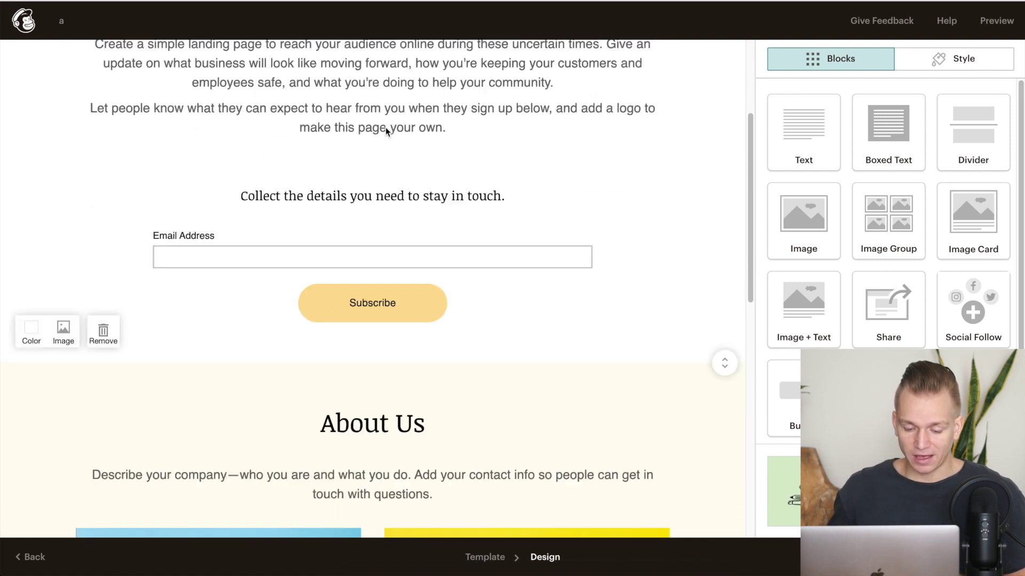
pyautogui.scroll(-7, 387, 132)
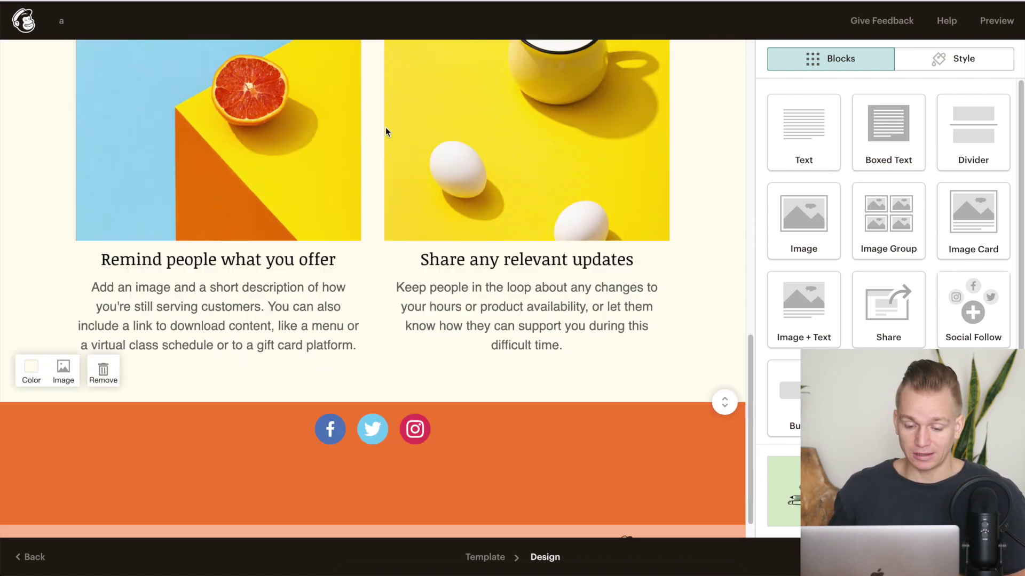
pyautogui.scroll(5, 386, 132)
pyautogui.scroll(10, 385, 127)
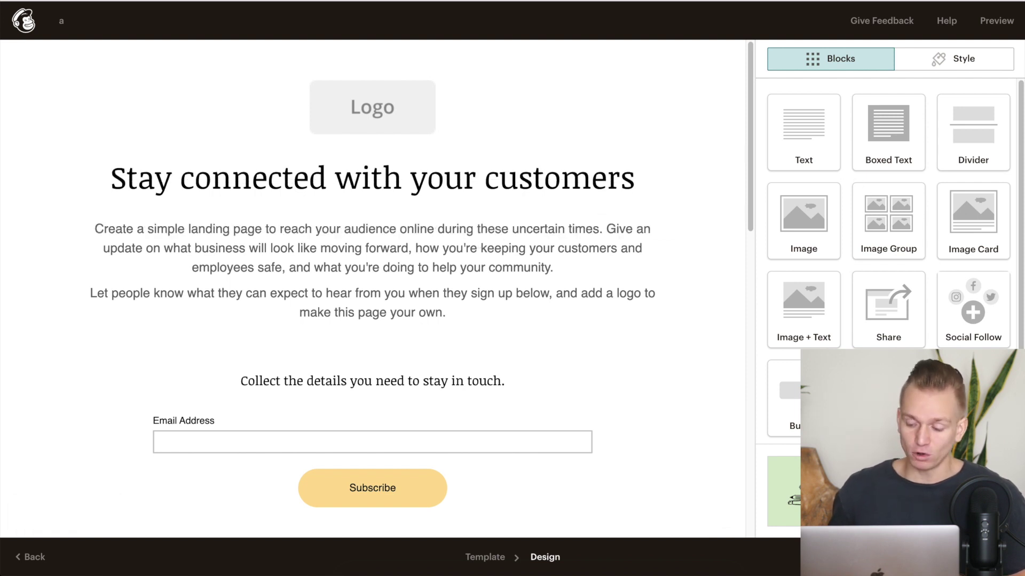
pyautogui.scroll(-3, 888, 261)
pyautogui.scroll(3, 888, 261)
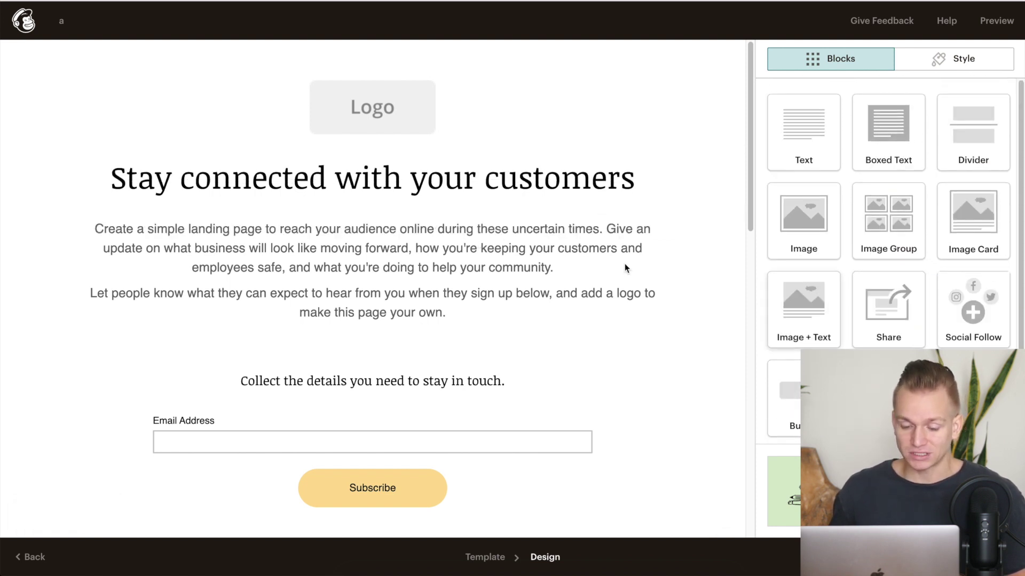
pyautogui.moveTo(485, 271)
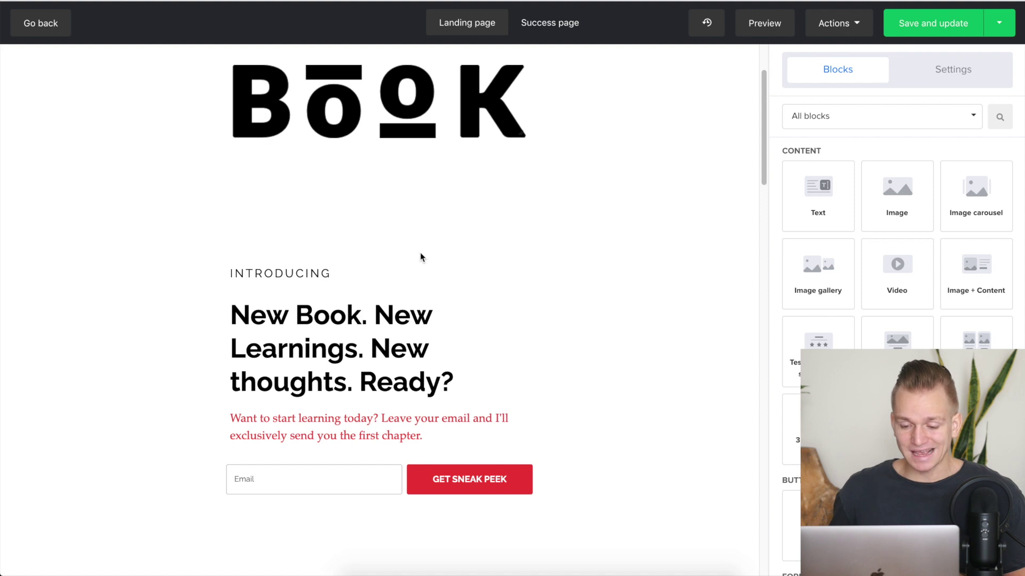
# - Resize Janet's author photo to about 161x242, roughly half its original size
pyautogui.scroll(3, 421, 257)
pyautogui.scroll(-12, 421, 257)
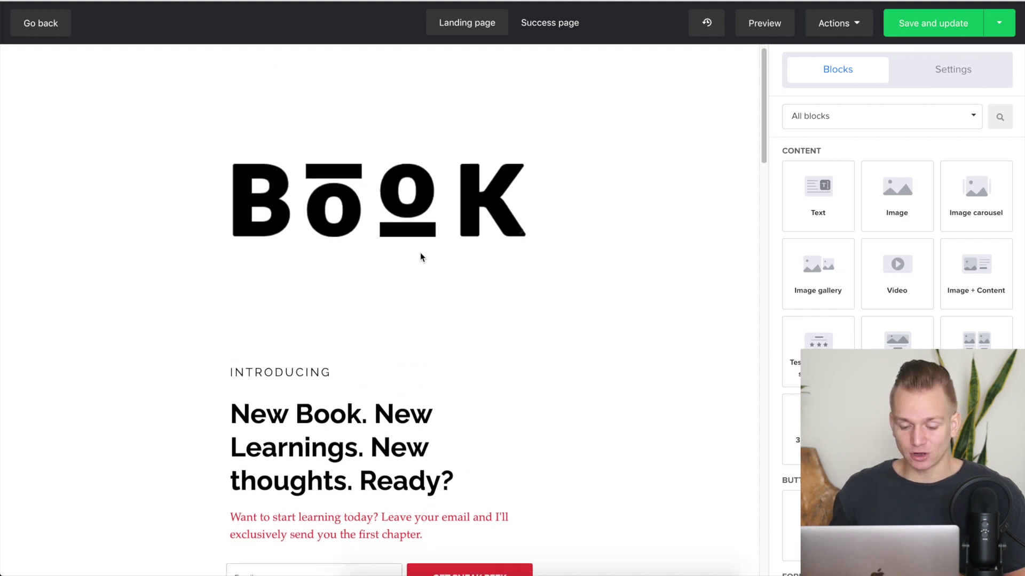
pyautogui.scroll(-2, 421, 258)
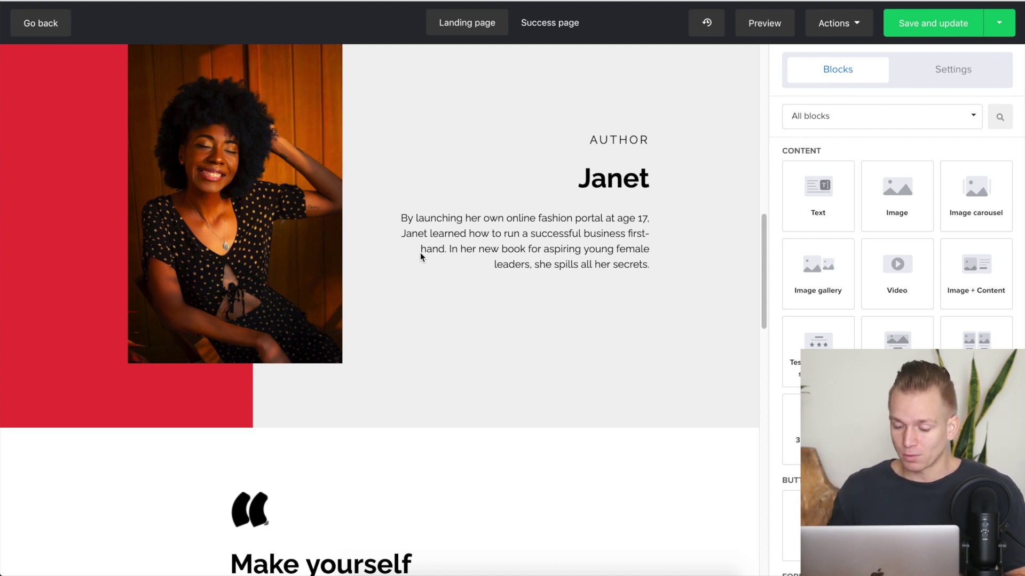
pyautogui.scroll(2, 420, 257)
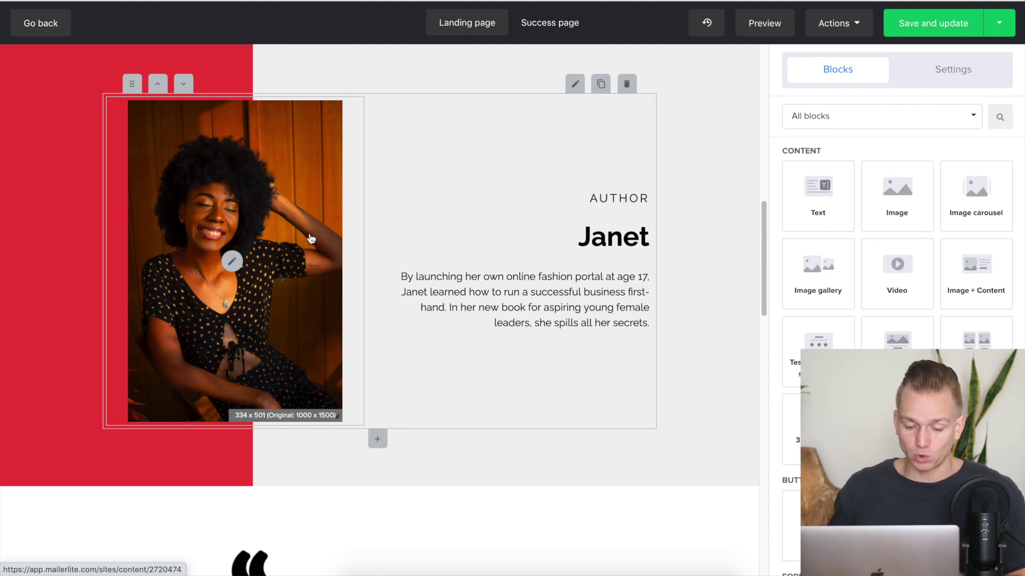
pyautogui.click(311, 238)
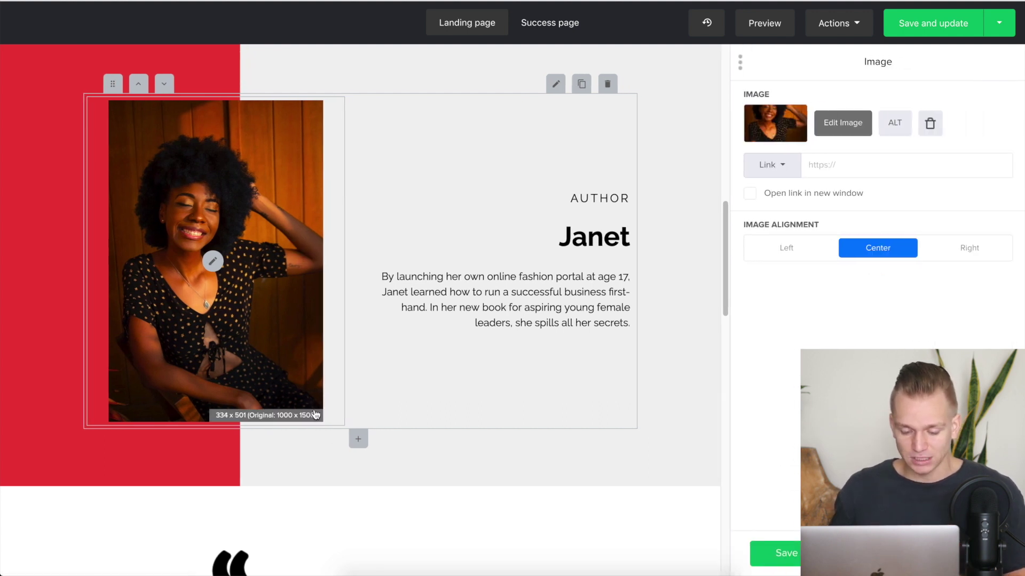
pyautogui.moveTo(320, 415); pyautogui.dragTo(297, 344)
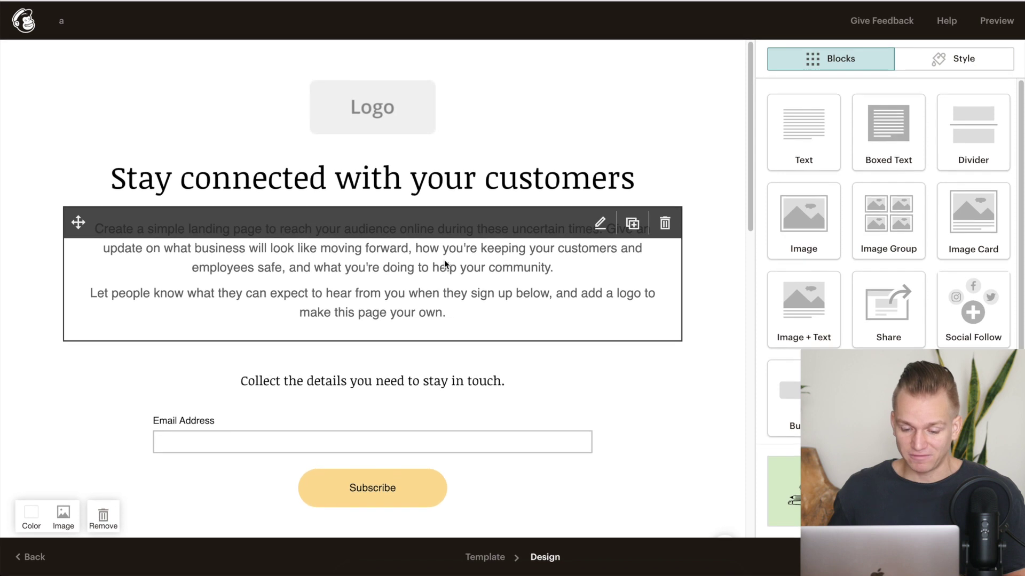
# - Select the intro text, then open the Image + Text block editor on Column 2
pyautogui.click(407, 290)
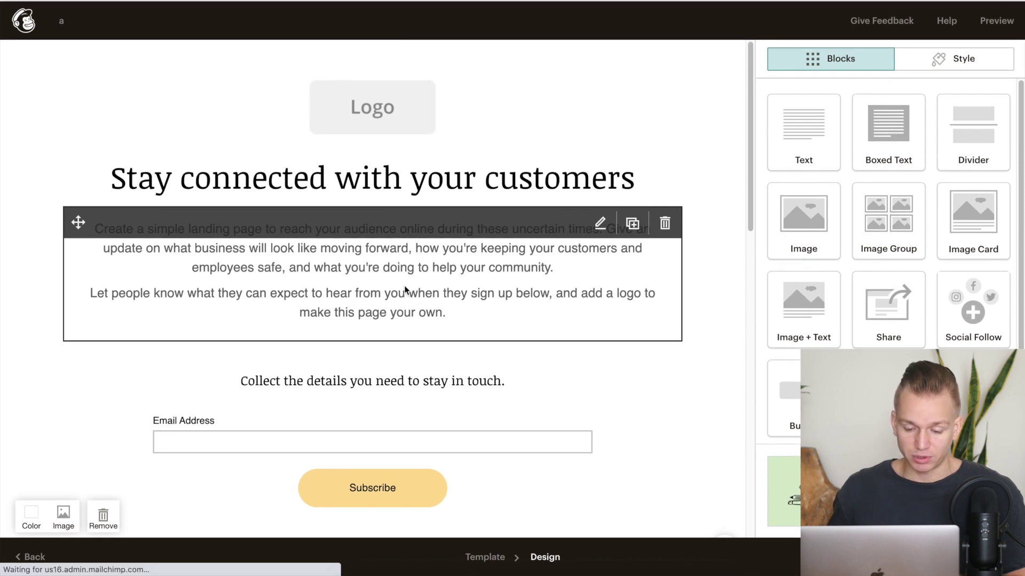
pyautogui.scroll(-10, 469, 309)
pyautogui.click(490, 247)
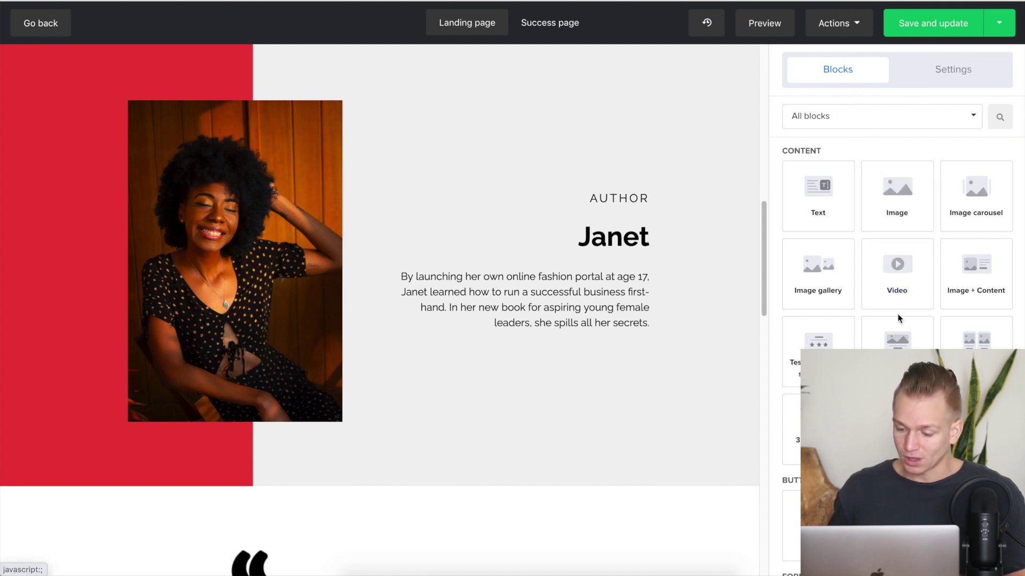
pyautogui.scroll(-10, 898, 319)
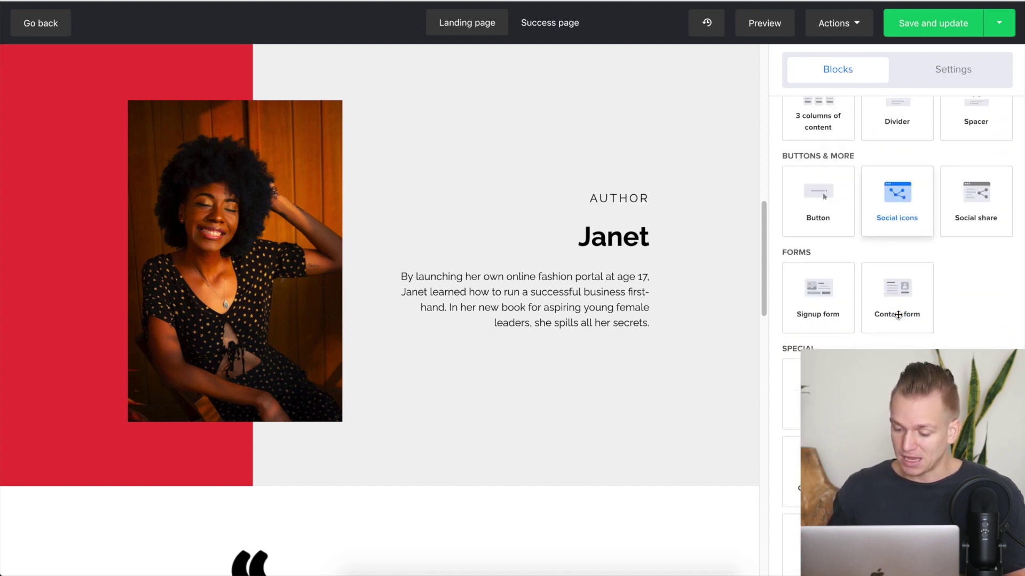
pyautogui.scroll(-5, 898, 315)
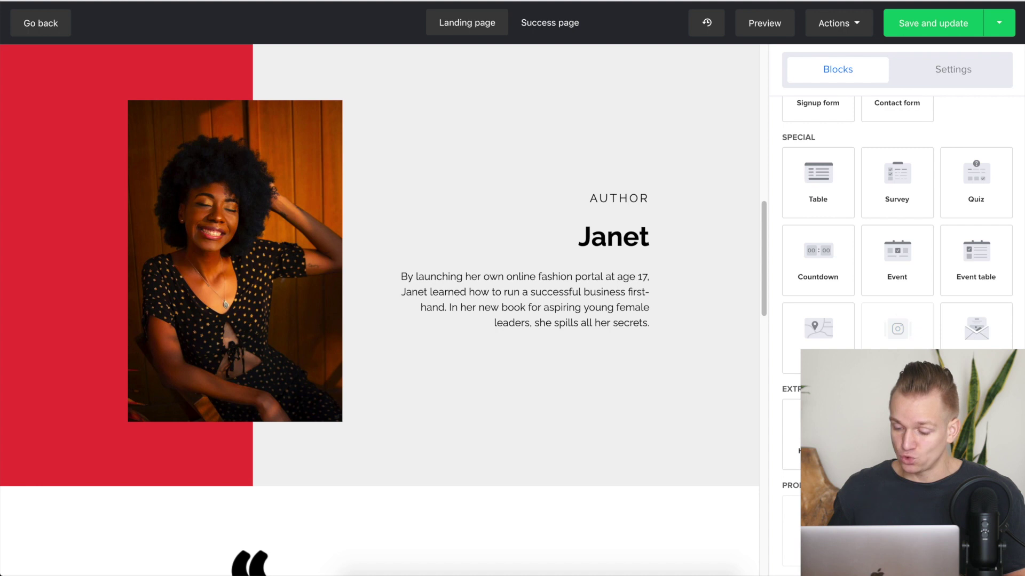
pyautogui.scroll(3, 896, 320)
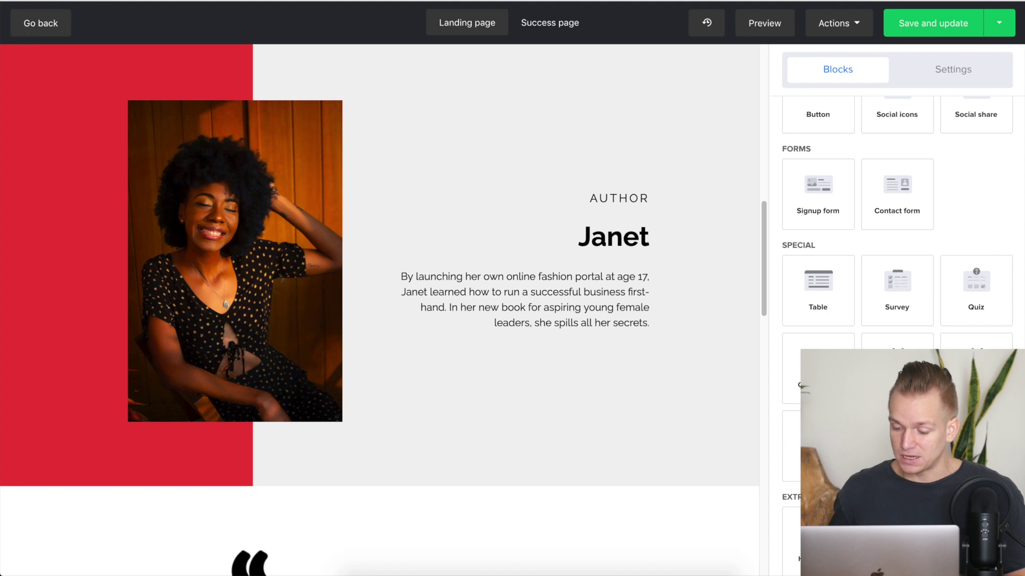
pyautogui.scroll(10, 953, 298)
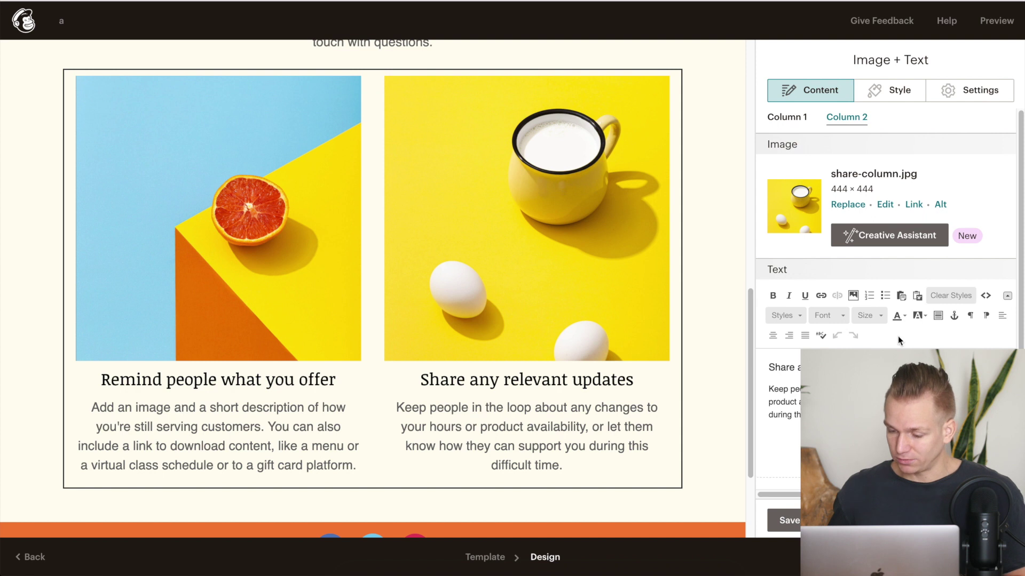
# - Save the Image + Text block and browse the Text, Boxed Text, Image Group and Share blocks
pyautogui.click(783, 520)
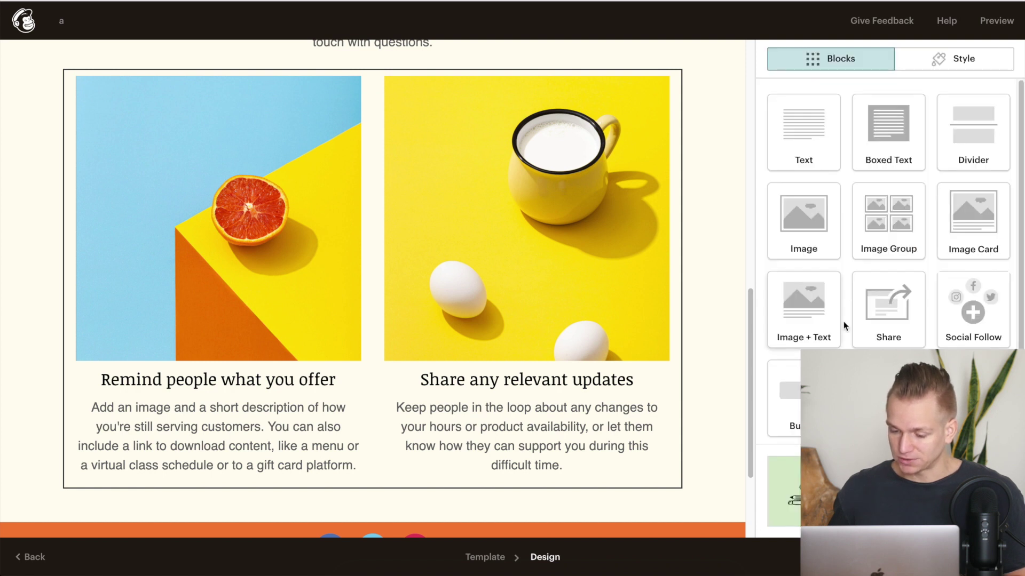
pyautogui.scroll(-2, 898, 217)
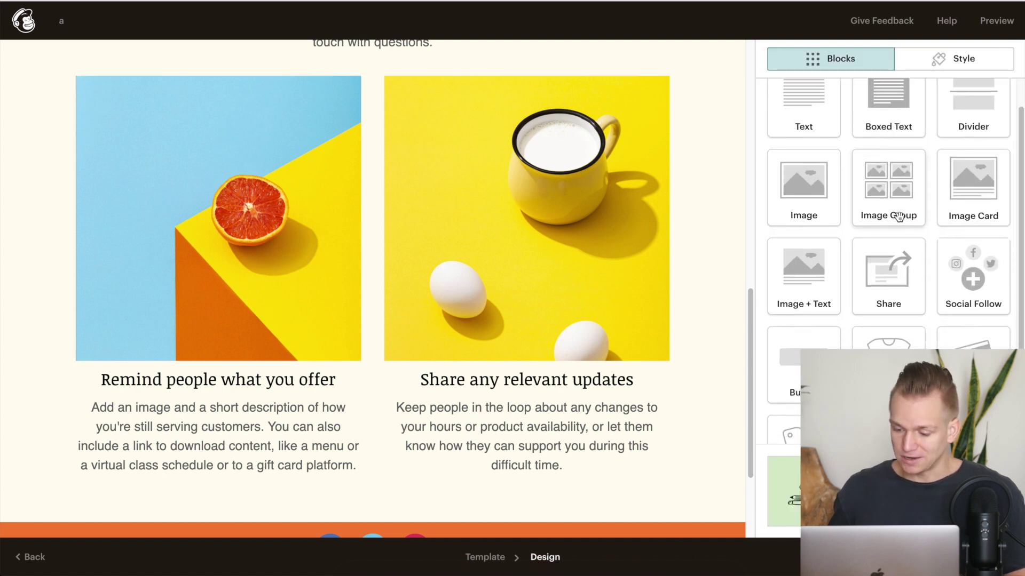
pyautogui.scroll(2, 898, 217)
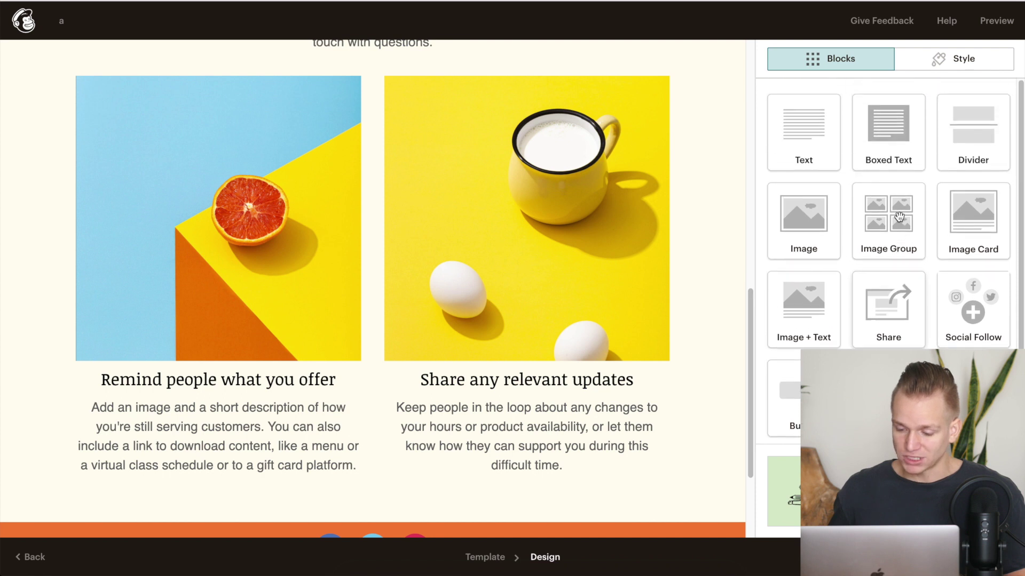
pyautogui.scroll(1, 605, 161)
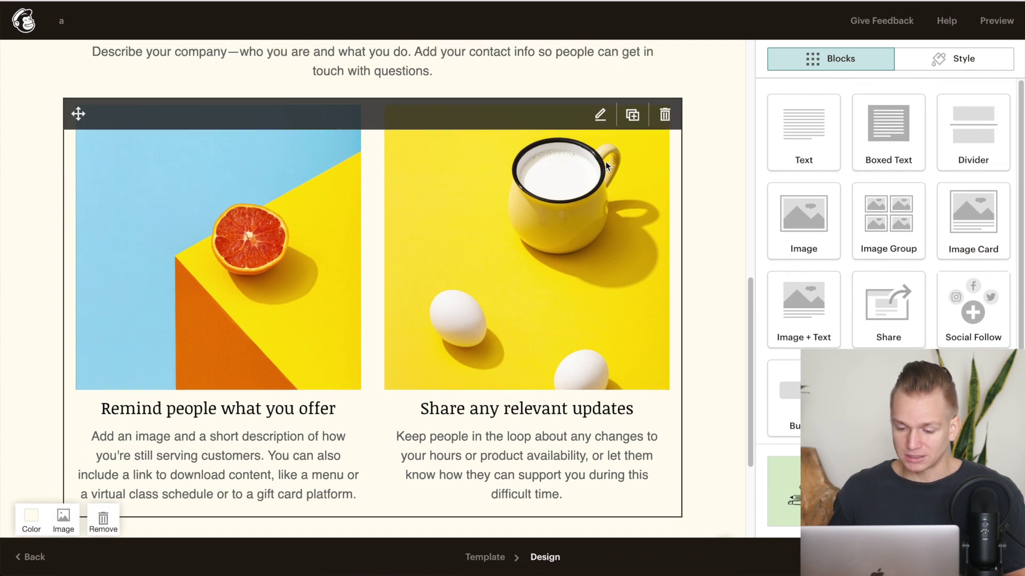
pyautogui.scroll(-2, 871, 189)
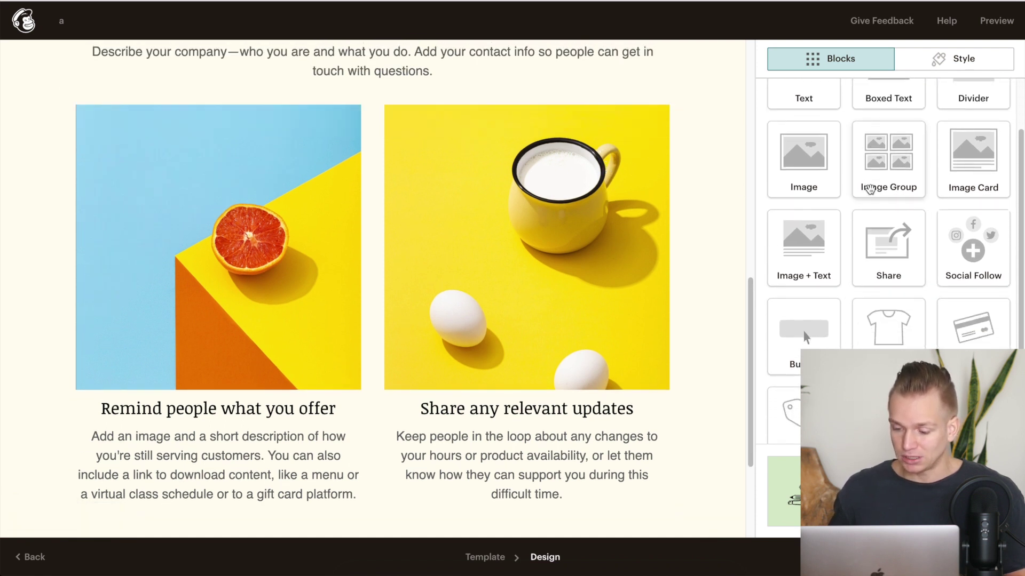
pyautogui.scroll(2, 870, 188)
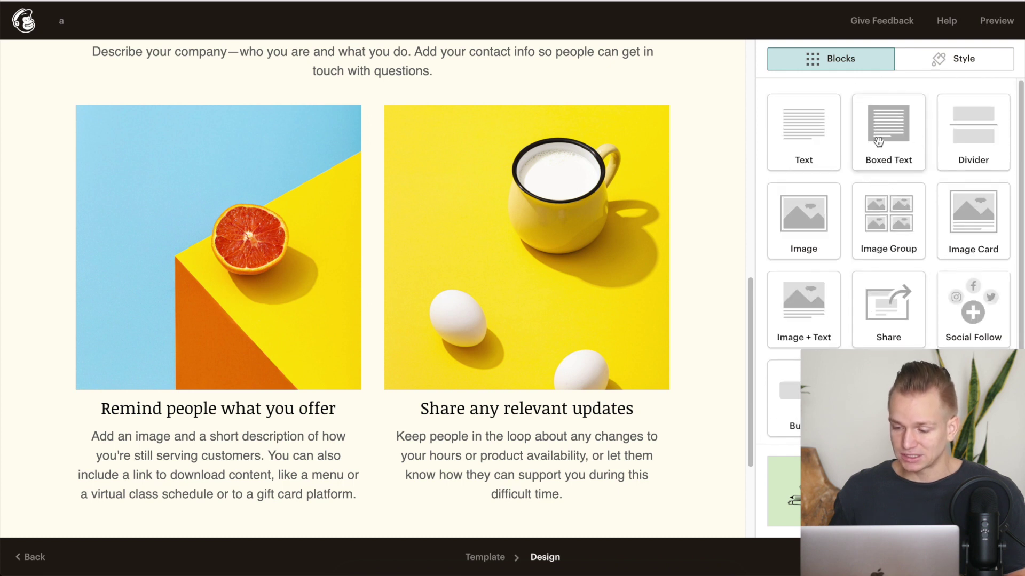
pyautogui.scroll(-2, 854, 168)
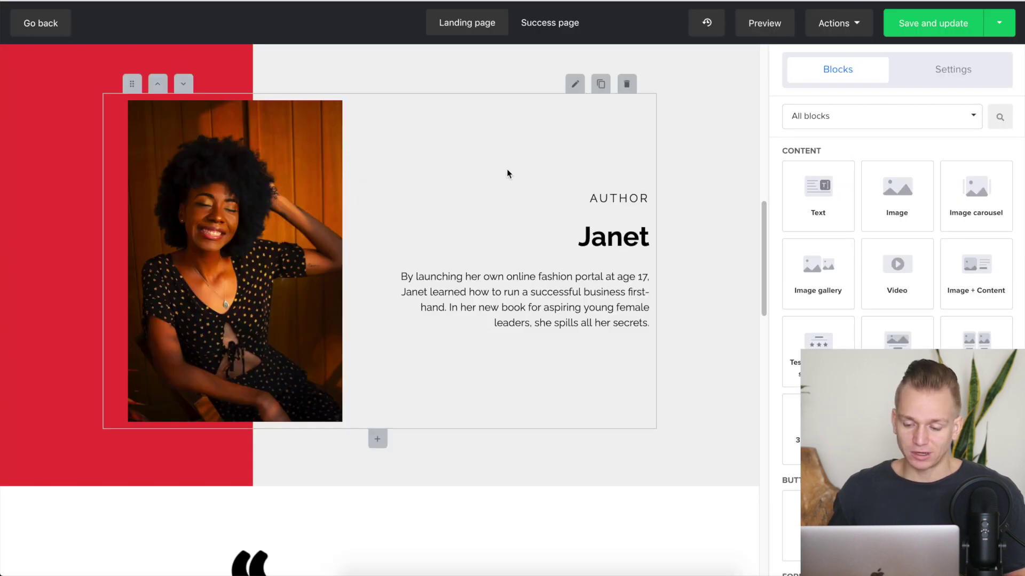
# - Scroll through the MailerLite landing page canvas
pyautogui.scroll(8, 624, 174)
pyautogui.scroll(4, 626, 175)
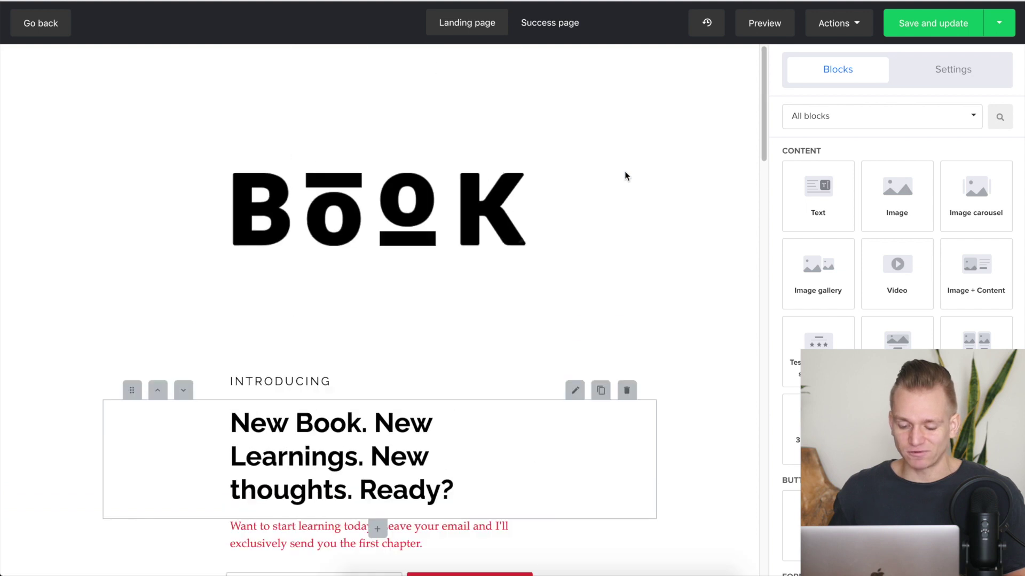
pyautogui.scroll(-12, 627, 175)
pyautogui.scroll(-6, 625, 176)
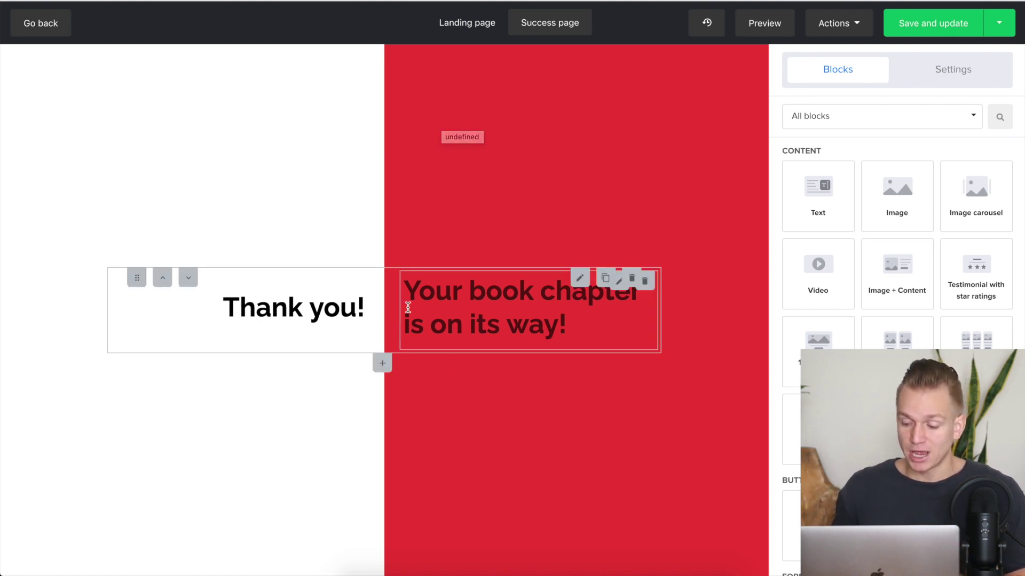
# - Scroll the landing page overview to the Split testing toggle and URL section
pyautogui.scroll(-5, 821, 302)
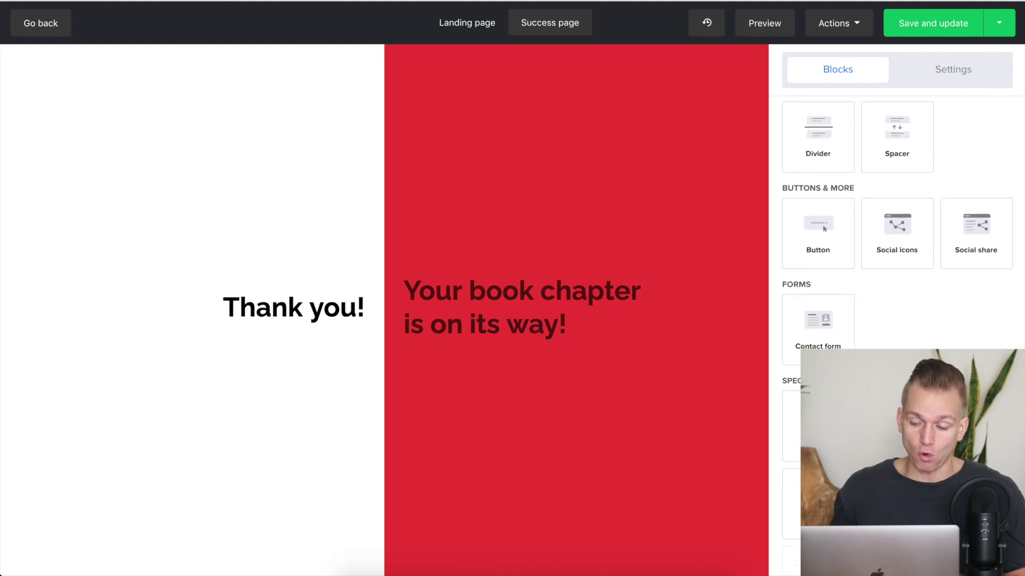
pyautogui.scroll(5, 822, 225)
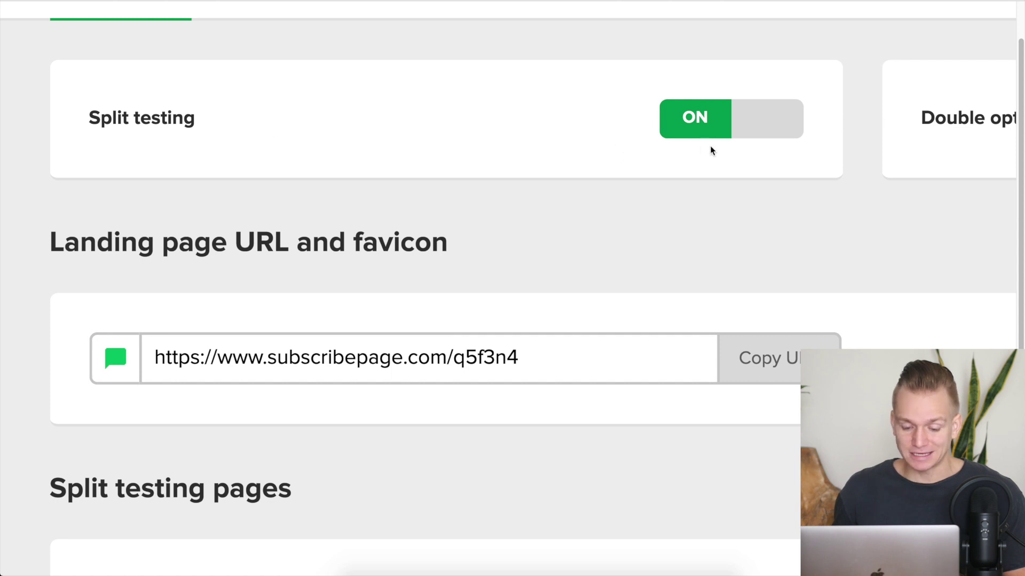
pyautogui.scroll(-10, 581, 223)
pyautogui.scroll(2, 581, 223)
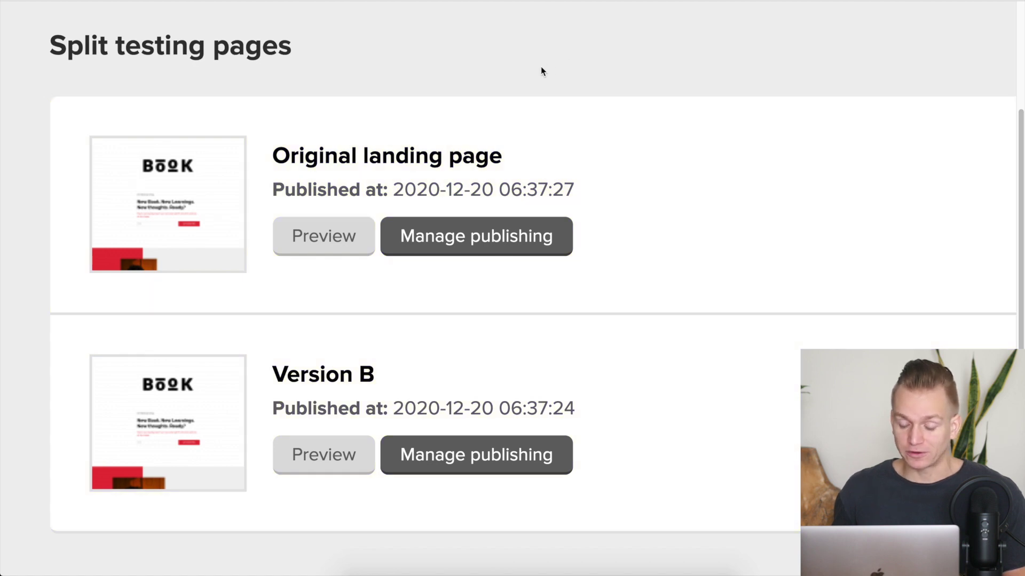
pyautogui.scroll(5, 540, 66)
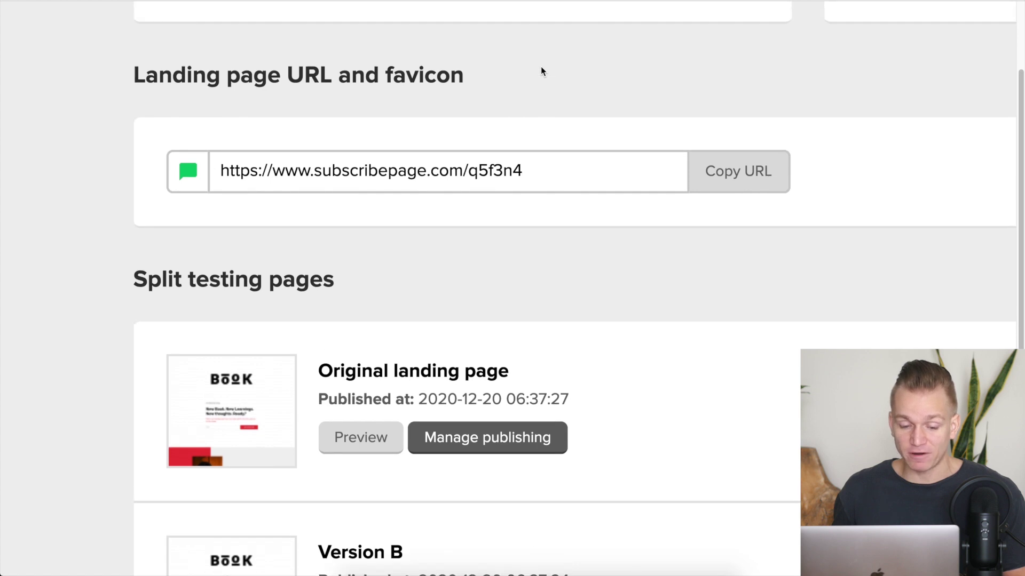
pyautogui.scroll(2, 541, 68)
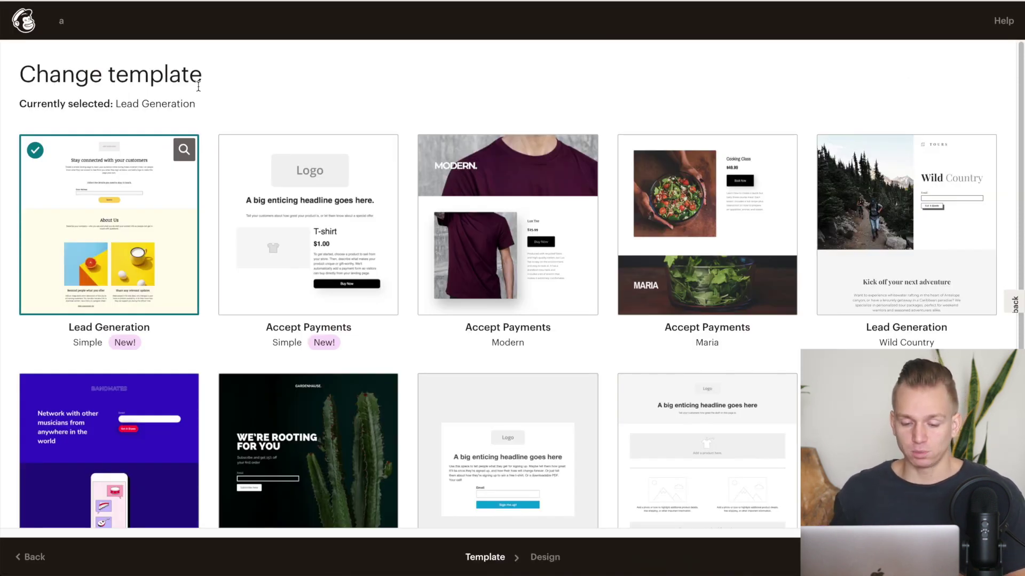
pyautogui.scroll(-3, 546, 89)
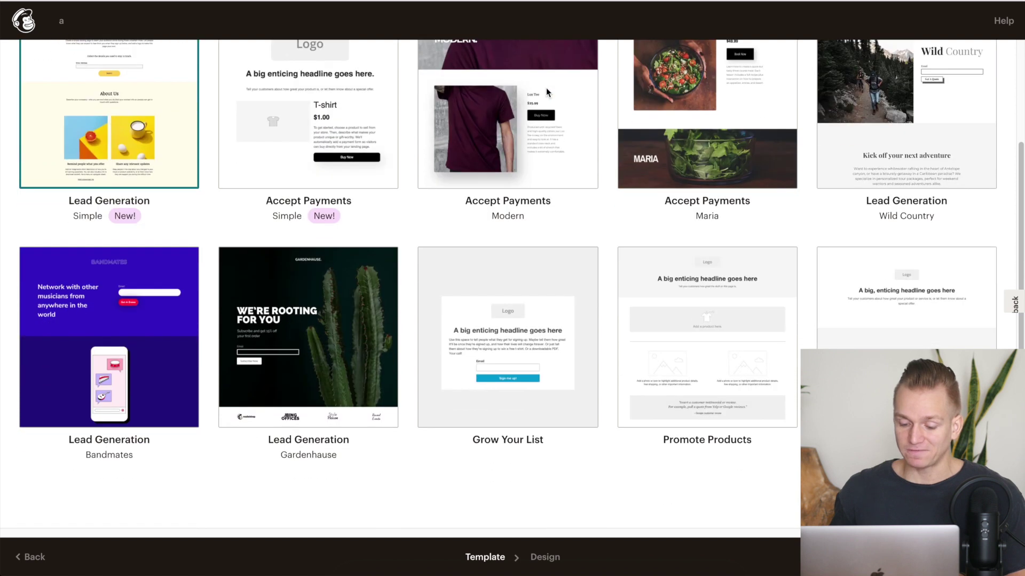
pyautogui.scroll(1, 546, 89)
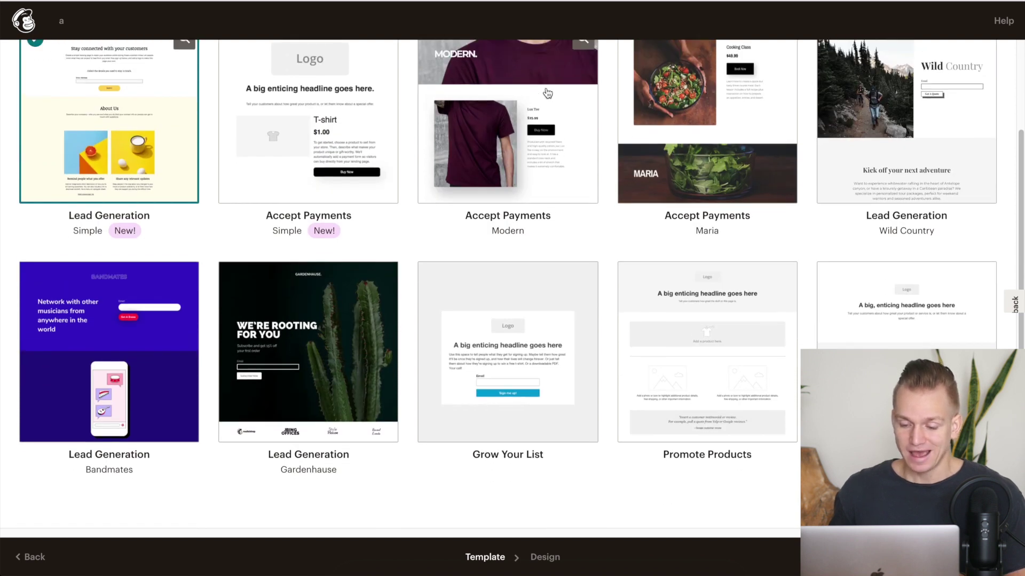
pyautogui.scroll(3, 414, 231)
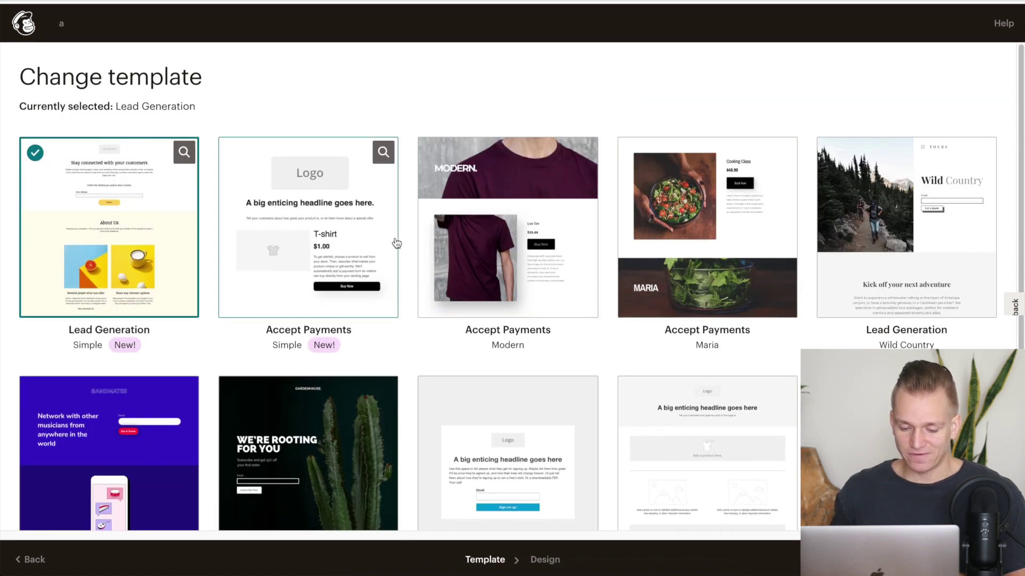
pyautogui.scroll(-3, 395, 241)
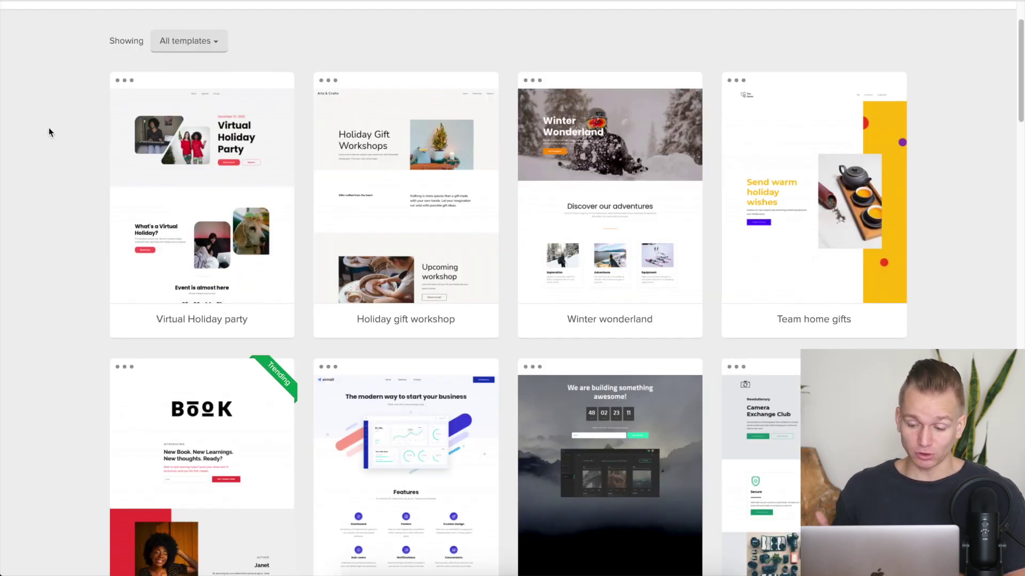
pyautogui.scroll(-13, 49, 131)
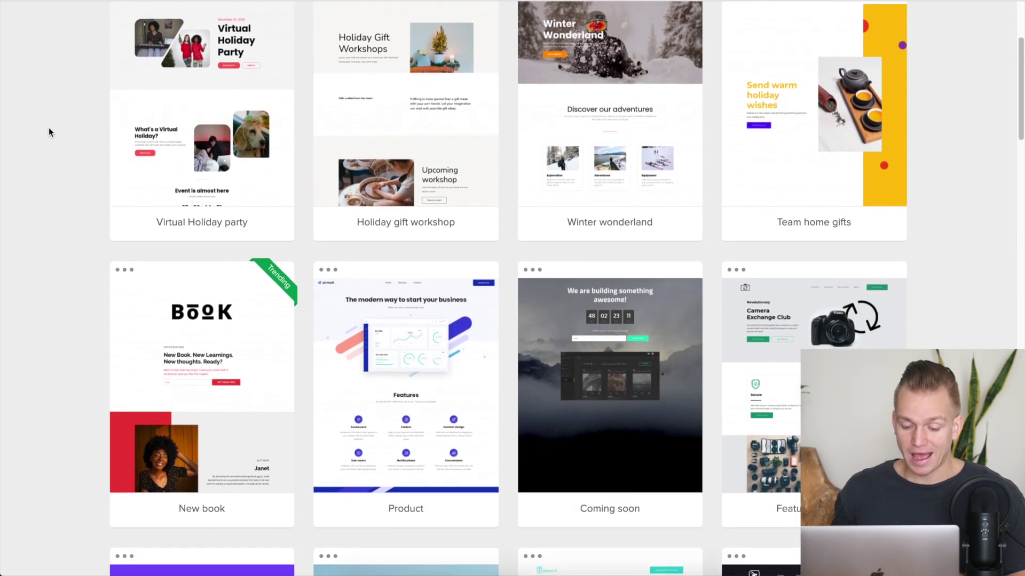
pyautogui.scroll(-20, 49, 131)
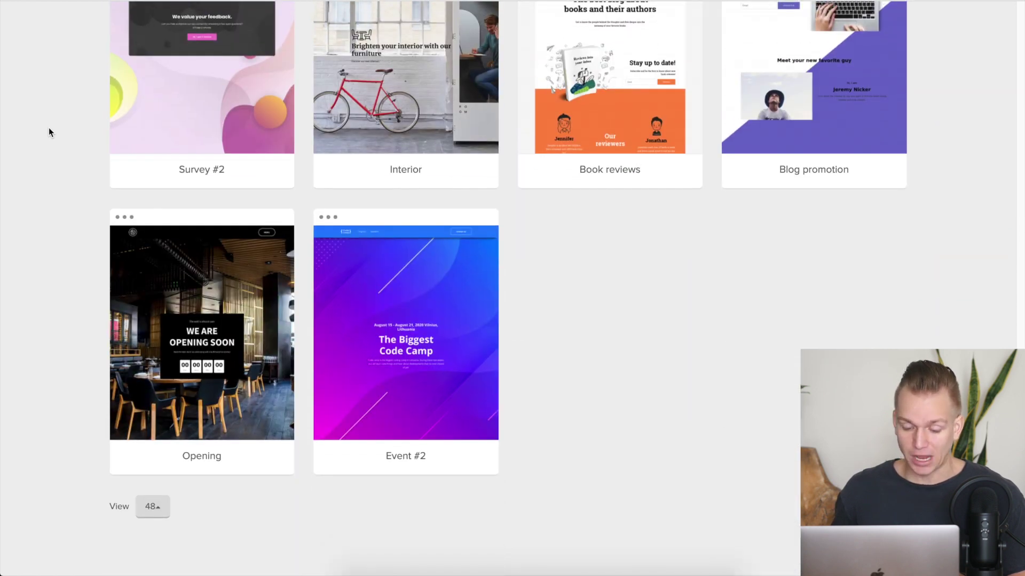
pyautogui.scroll(5, 49, 131)
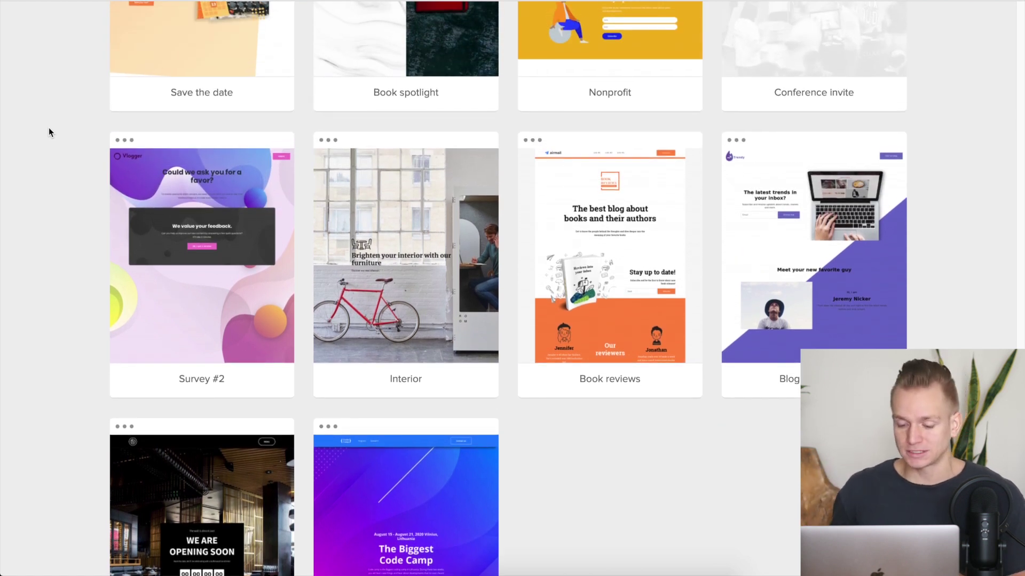
pyautogui.scroll(6, 49, 127)
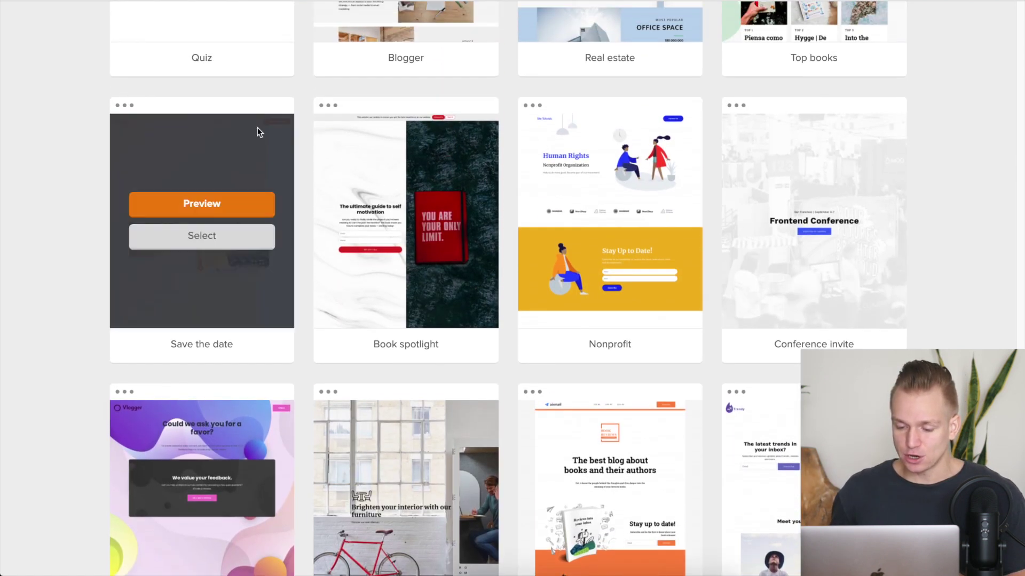
pyautogui.scroll(8, 719, 97)
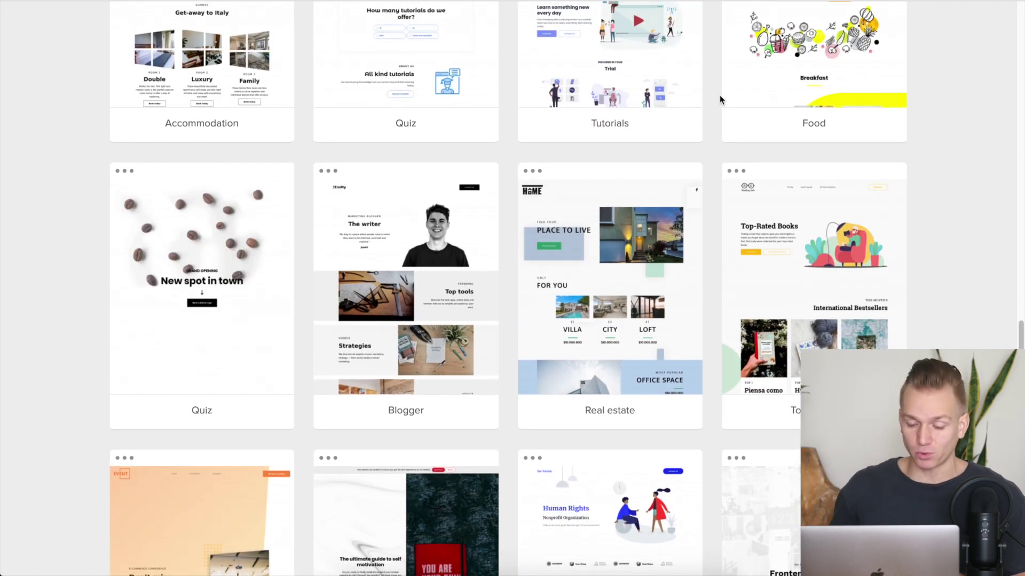
pyautogui.scroll(4, 720, 99)
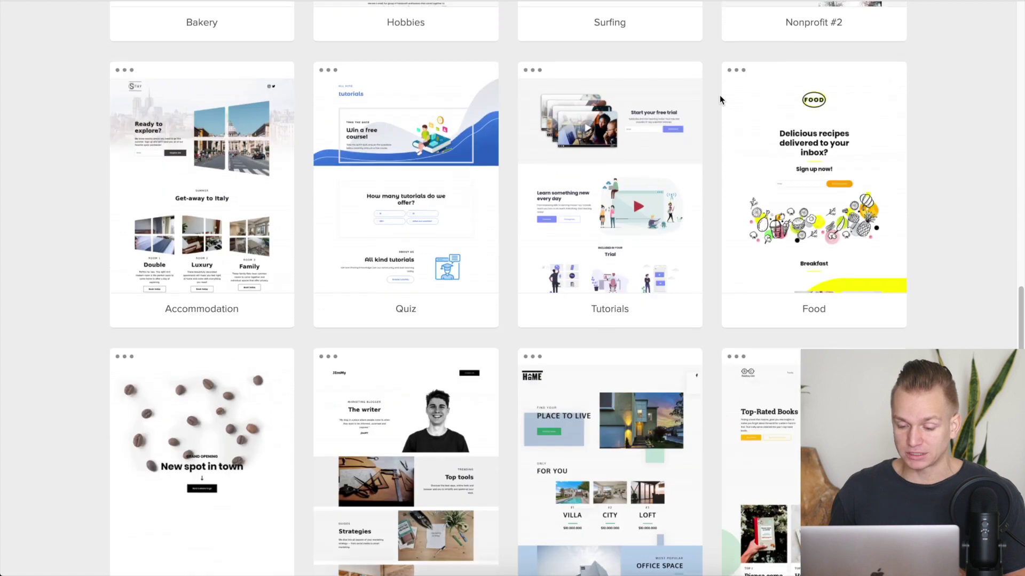
pyautogui.scroll(2, 719, 96)
pyautogui.moveTo(591, 255)
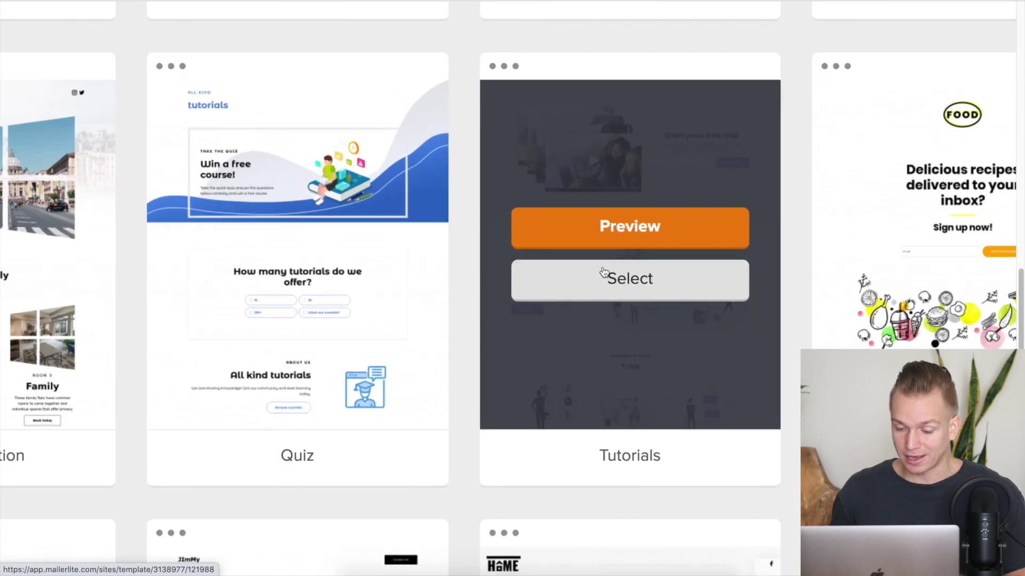
pyautogui.scroll(10, 795, 136)
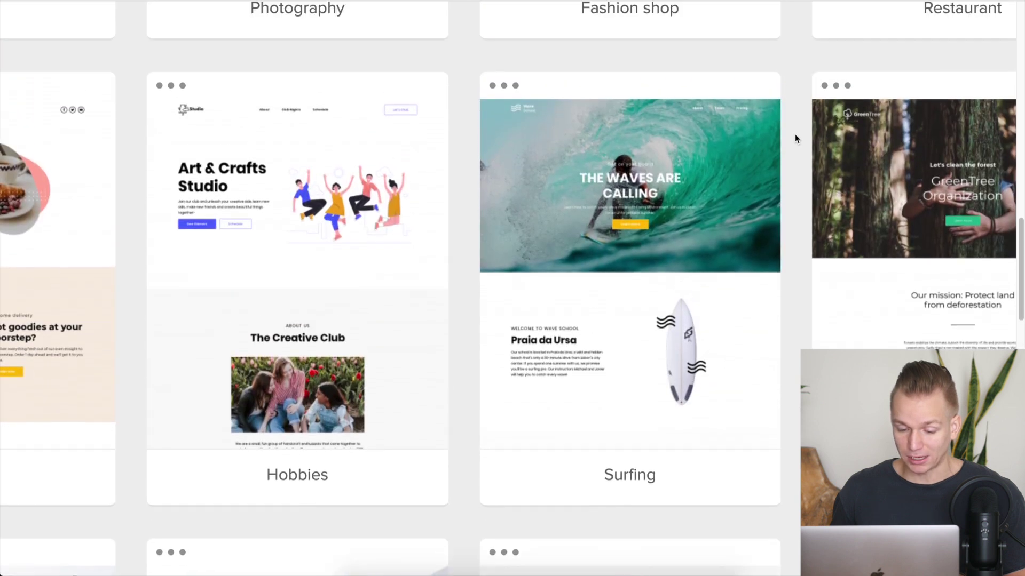
pyautogui.scroll(7, 795, 138)
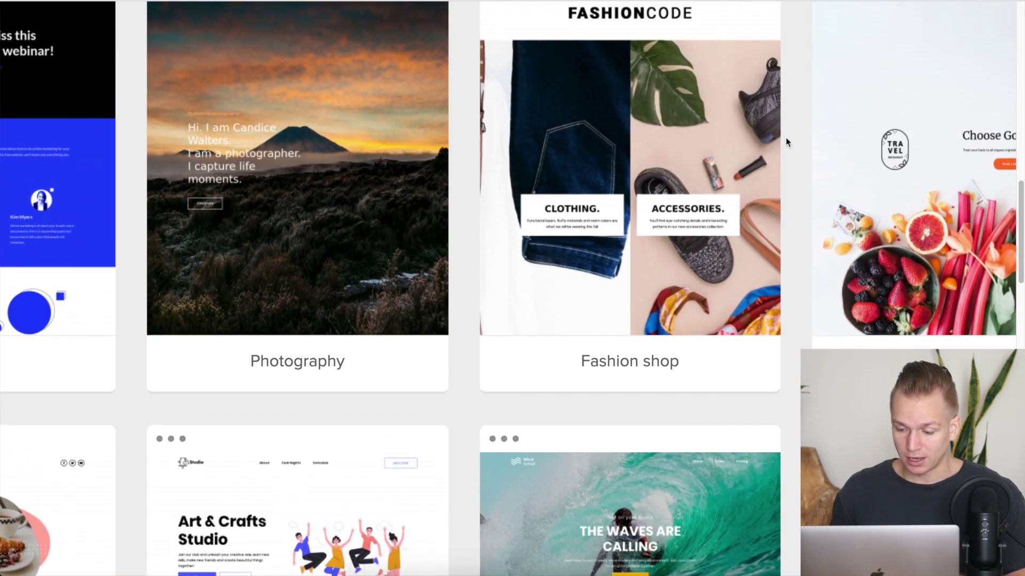
pyautogui.scroll(3, 786, 138)
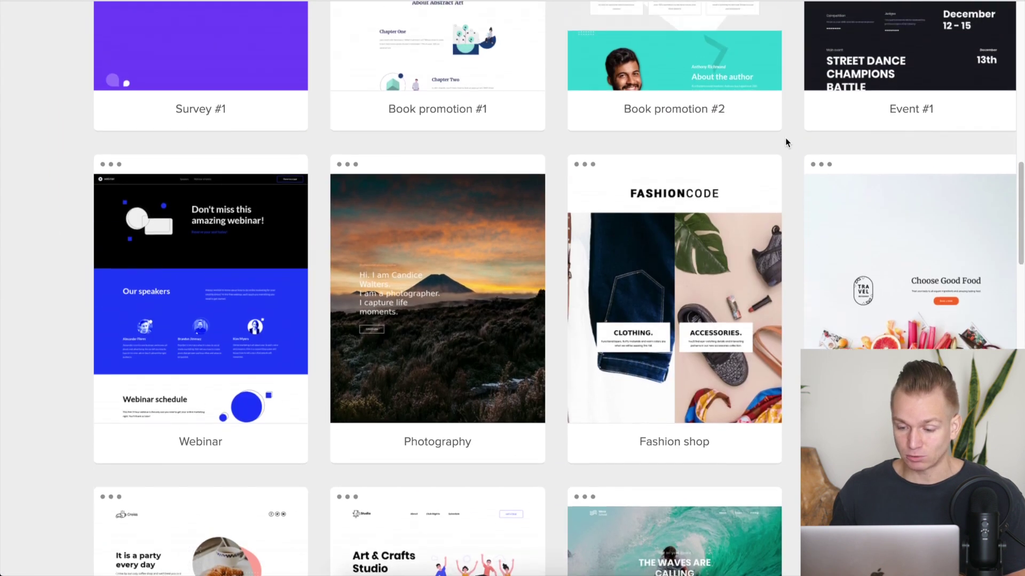
pyautogui.scroll(4, 785, 137)
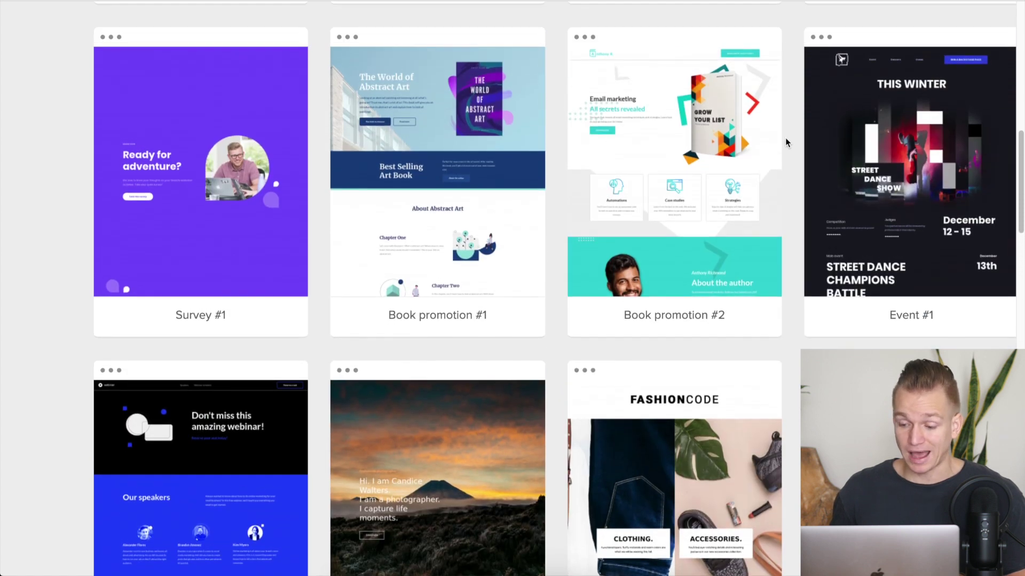
pyautogui.scroll(1, 786, 138)
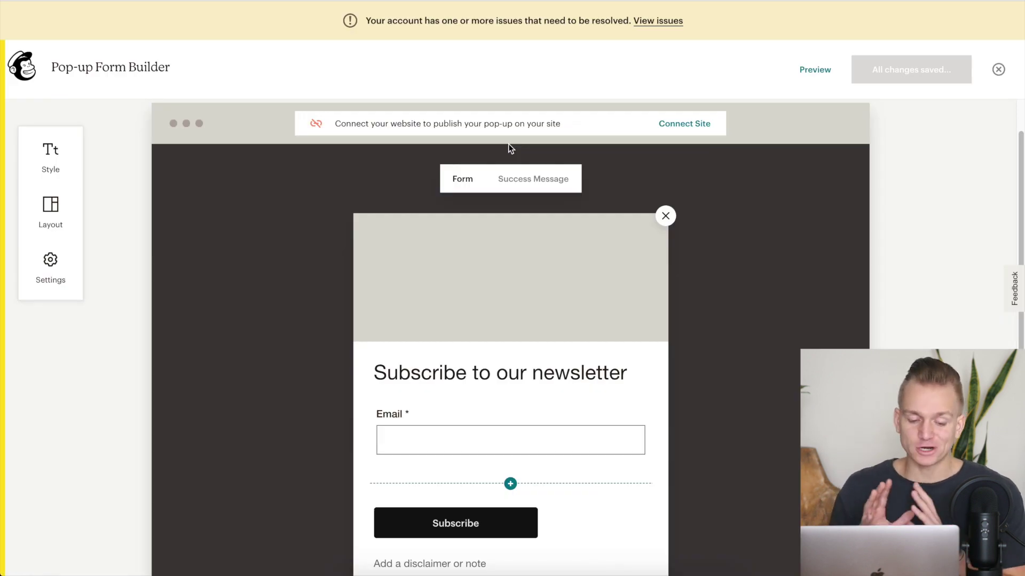
pyautogui.scroll(-1, 508, 143)
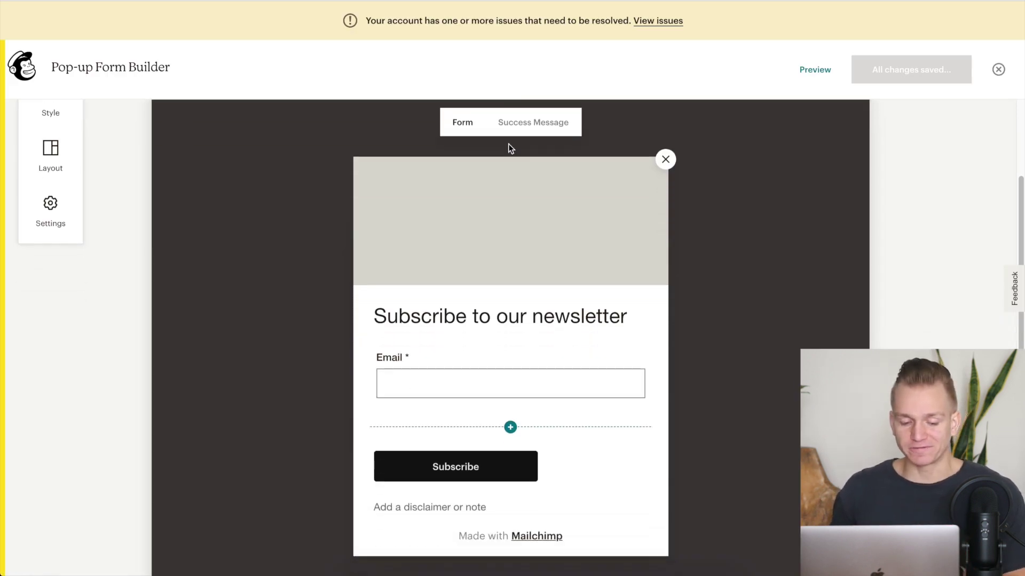
pyautogui.scroll(-1, 508, 143)
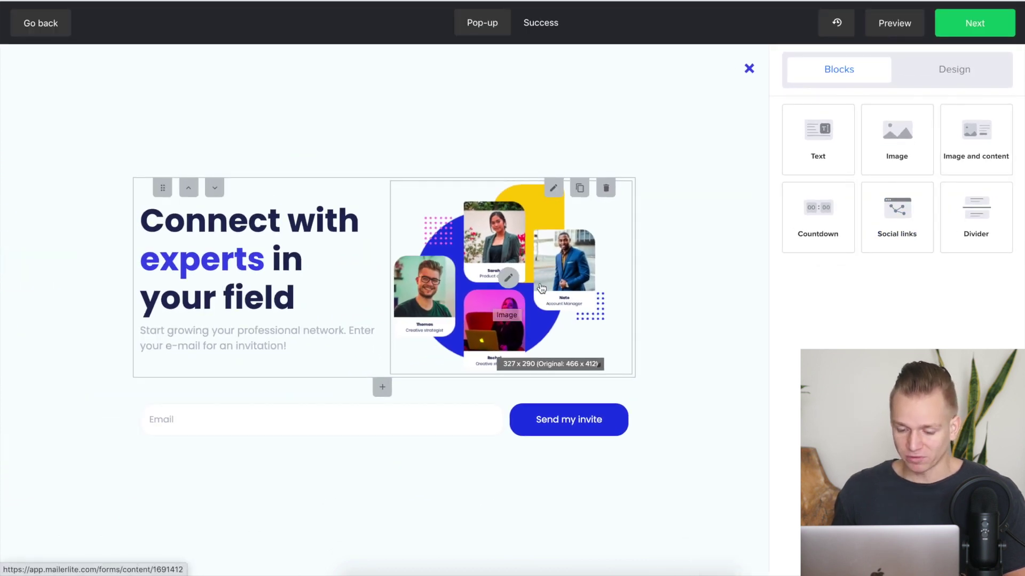
# - Select the people collage image in the Connect with experts pop-up and shrink it slightly
pyautogui.click(541, 288)
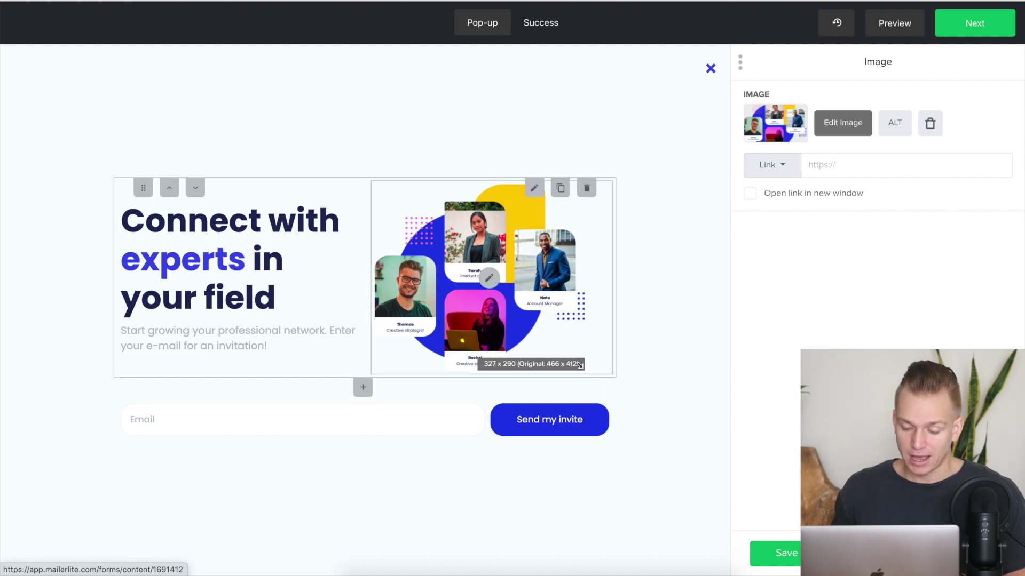
pyautogui.moveTo(580, 365)
pyautogui.mouseDown()
pyautogui.moveTo(473, 320)
pyautogui.moveTo(534, 346)
pyautogui.moveTo(512, 314)
pyautogui.moveTo(641, 373)
pyautogui.moveTo(552, 333)
pyautogui.moveTo(598, 362)
pyautogui.mouseUp()
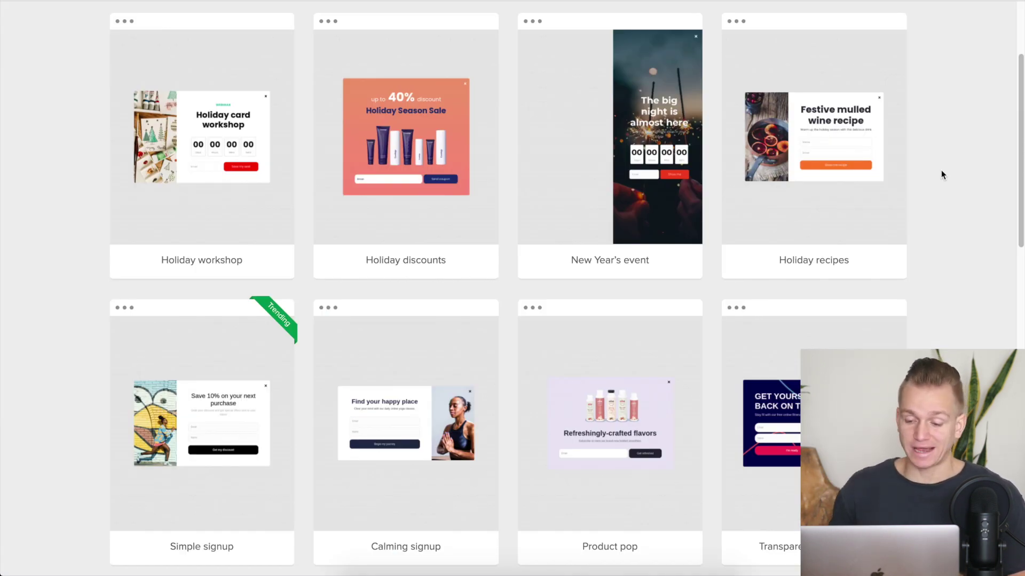
pyautogui.scroll(-5, 941, 174)
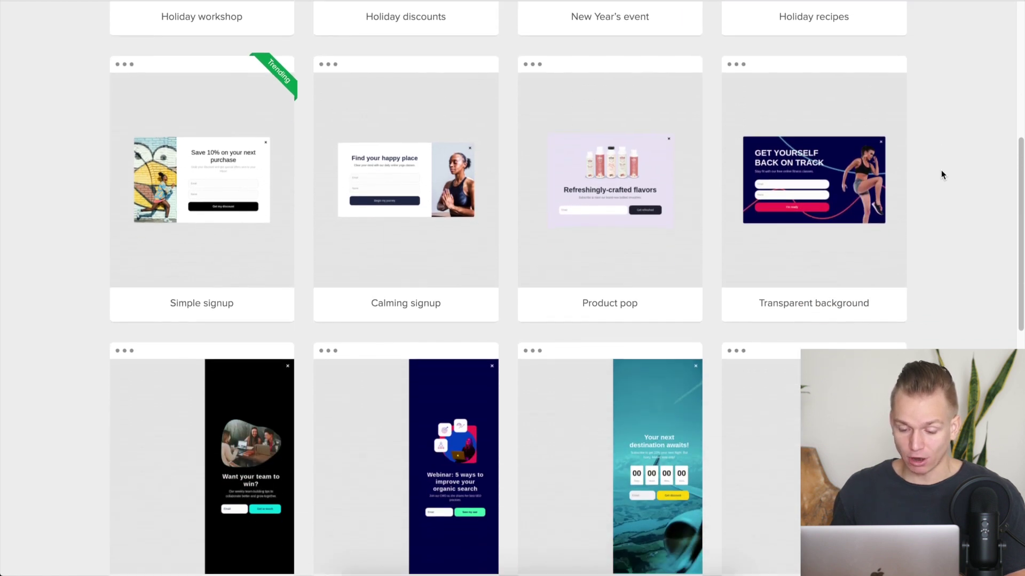
pyautogui.scroll(-12, 941, 172)
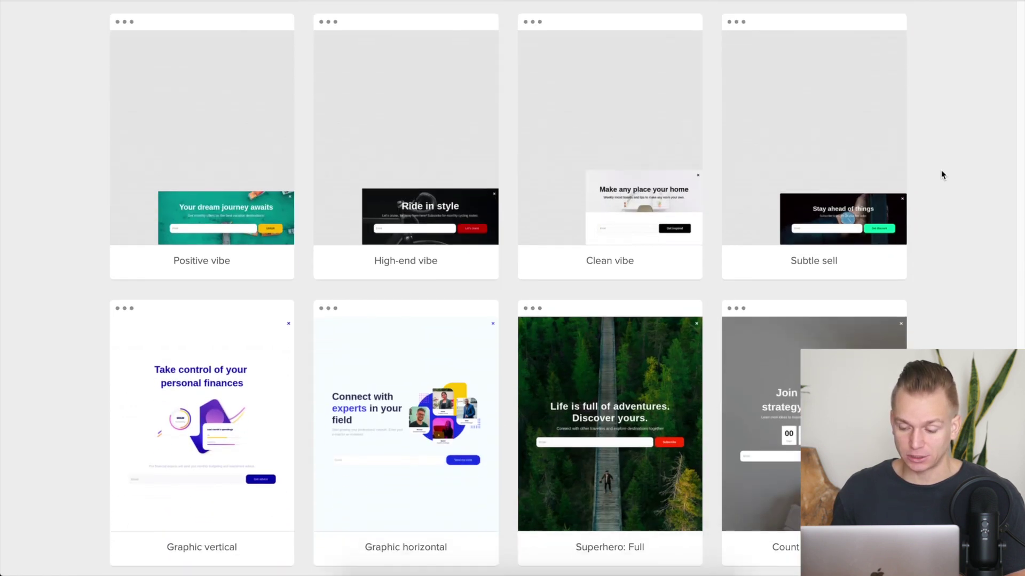
pyautogui.scroll(-3, 941, 174)
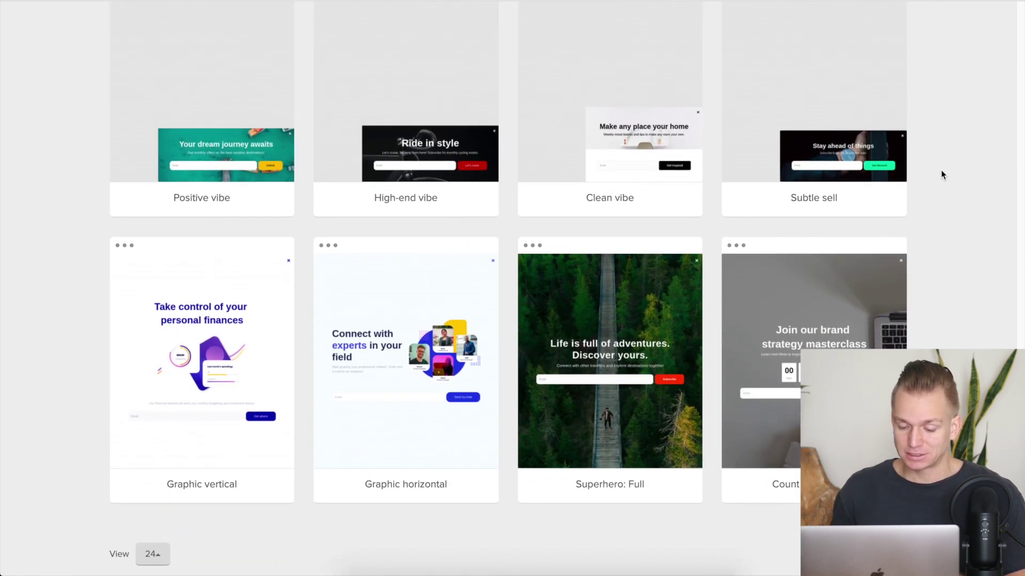
pyautogui.scroll(8, 940, 171)
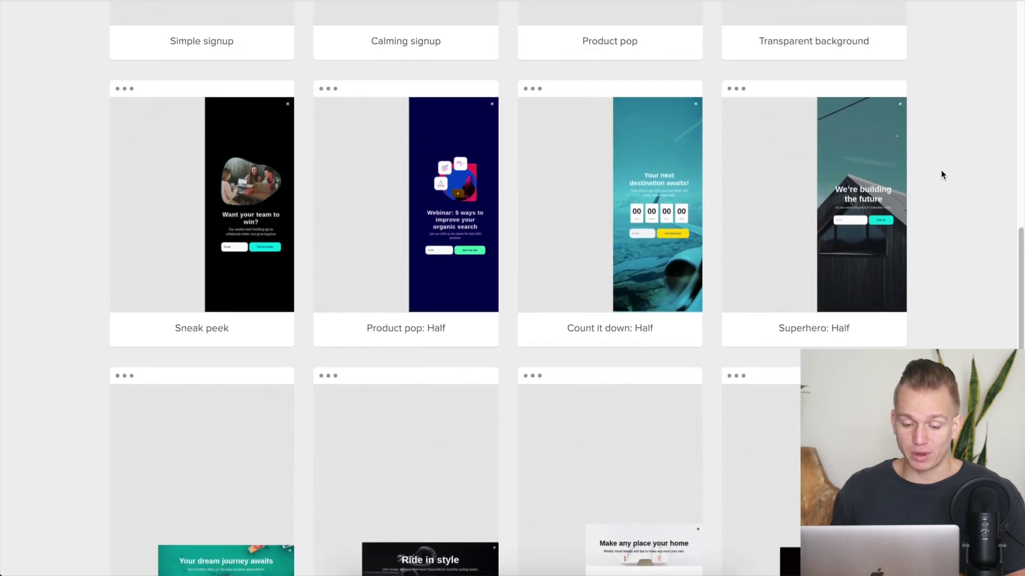
pyautogui.scroll(4, 941, 175)
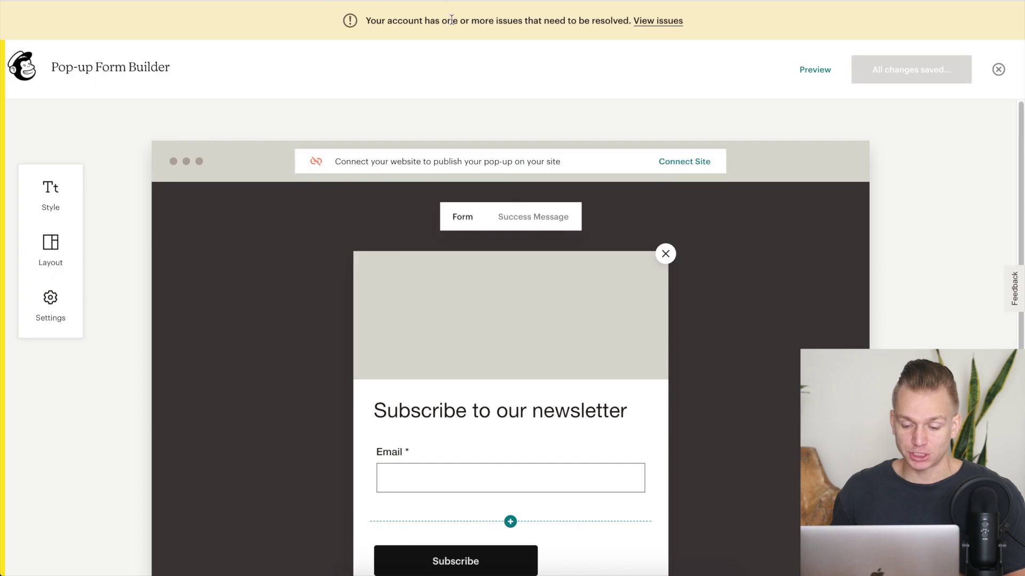
pyautogui.scroll(-3, 320, 382)
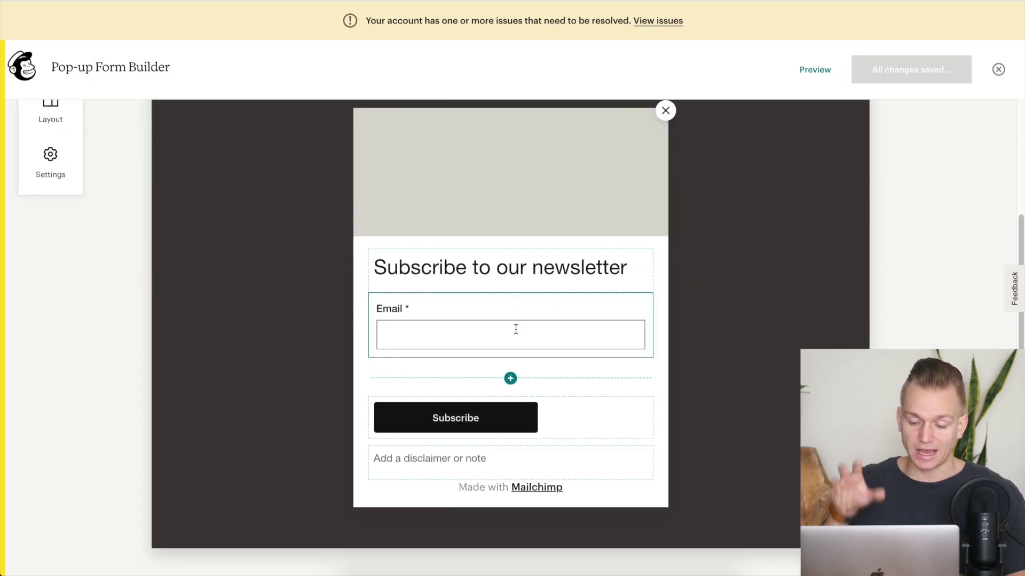
pyautogui.scroll(3, 516, 329)
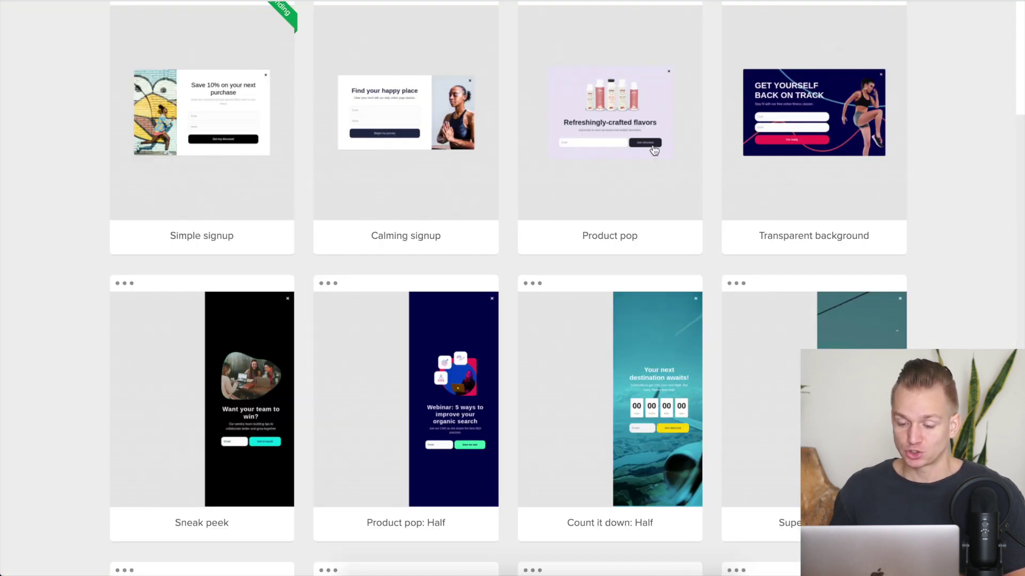
pyautogui.scroll(-1, 712, 246)
pyautogui.scroll(-5, 713, 247)
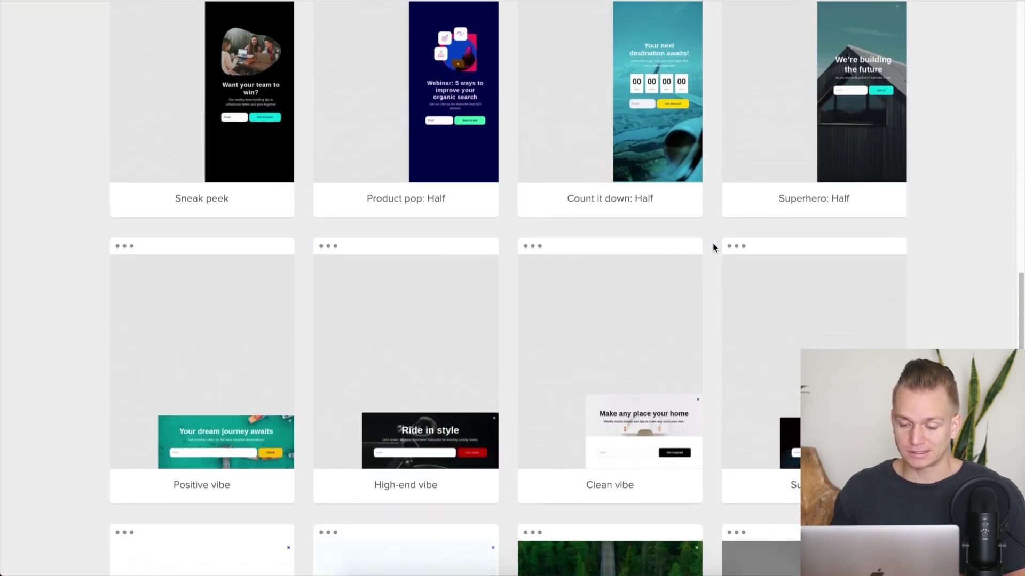
pyautogui.scroll(1, 713, 247)
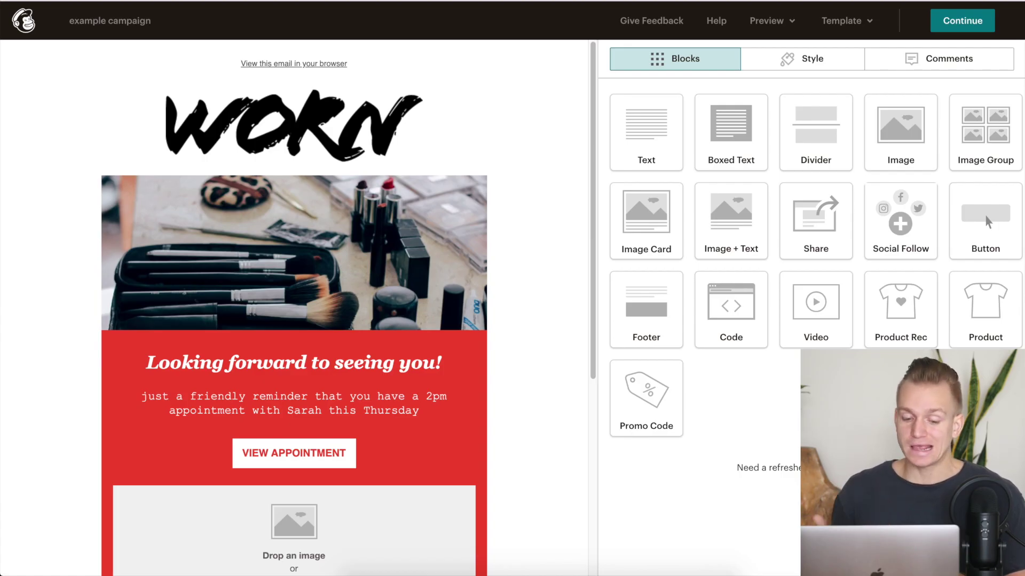
pyautogui.scroll(-5, 496, 175)
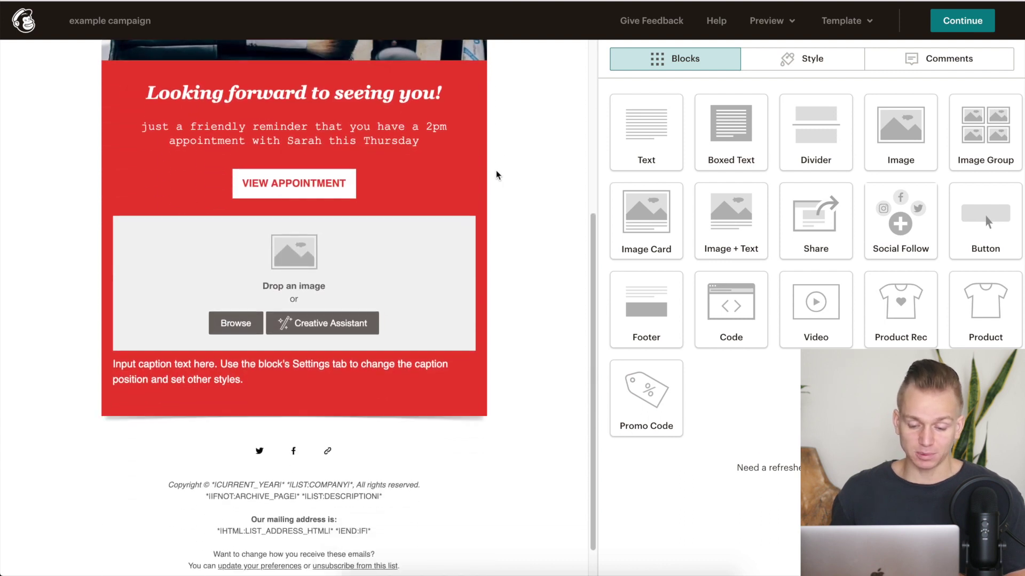
pyautogui.scroll(5, 496, 175)
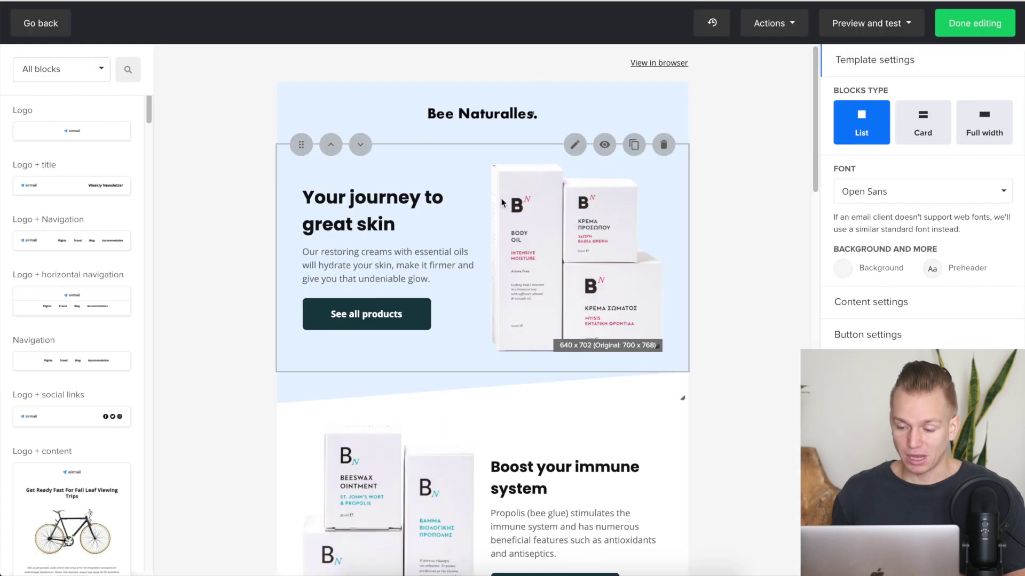
pyautogui.scroll(-5, 501, 197)
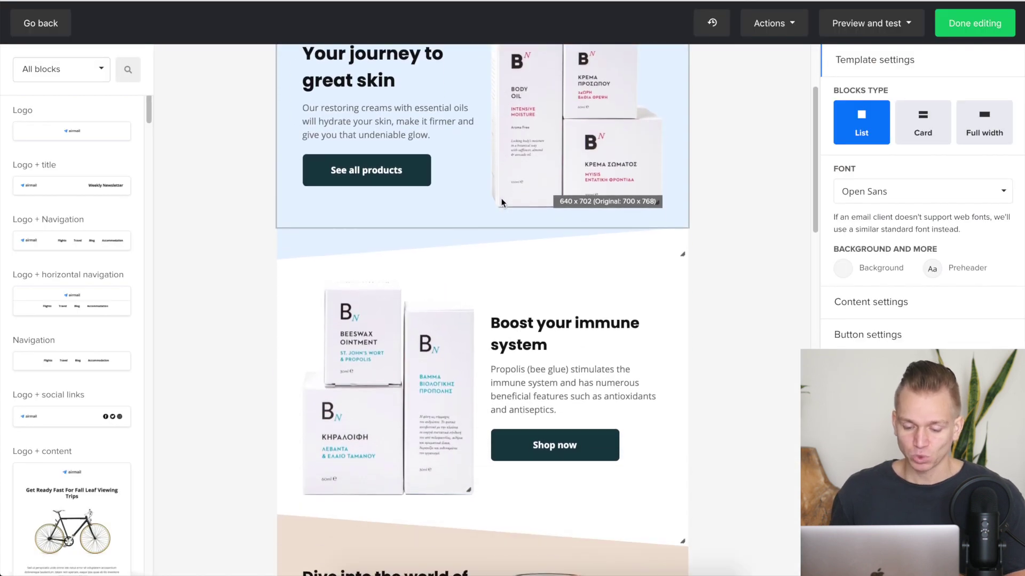
pyautogui.scroll(-4, 501, 202)
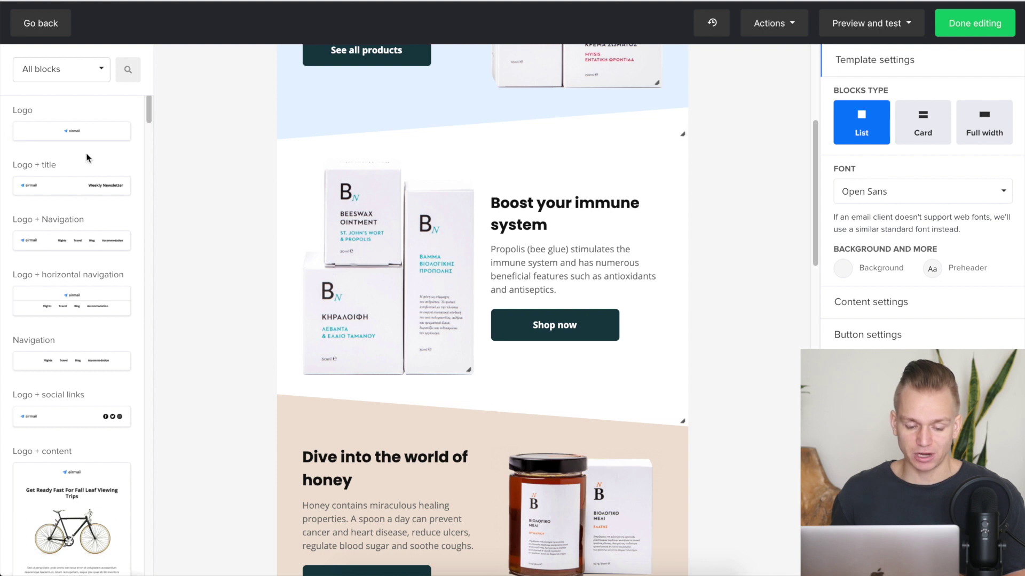
pyautogui.scroll(-8, 86, 171)
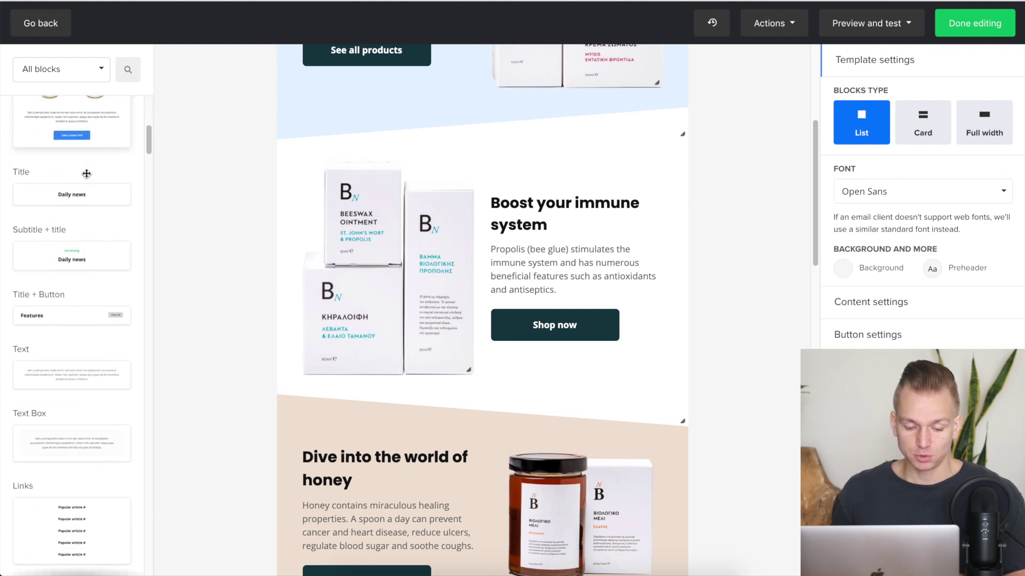
pyautogui.scroll(-20, 86, 173)
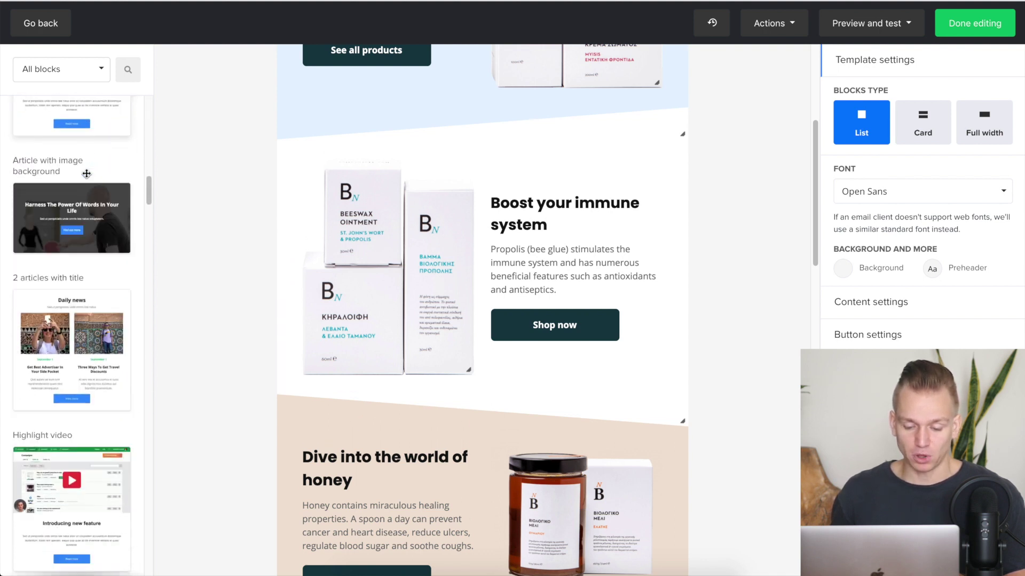
pyautogui.scroll(-20, 87, 173)
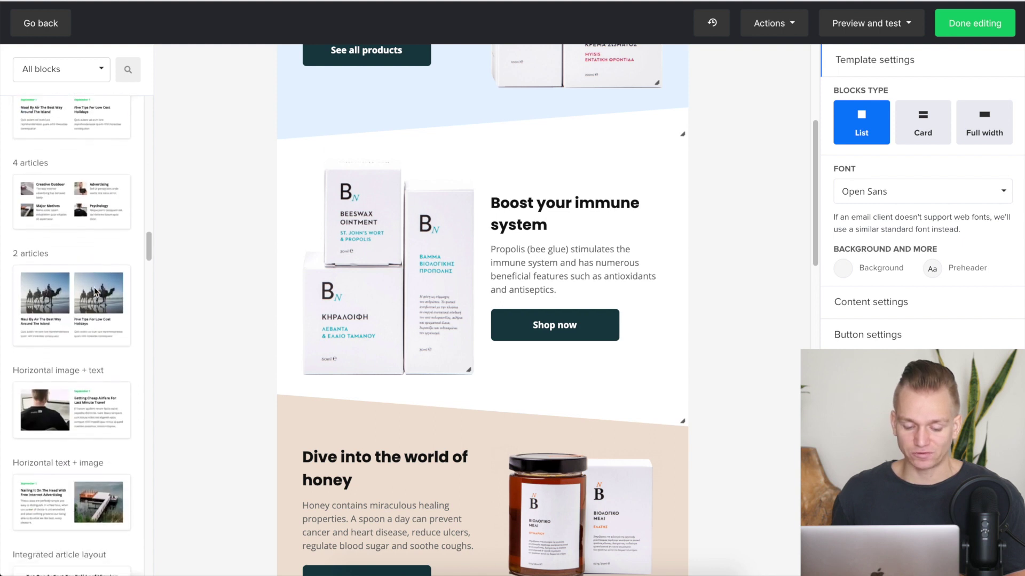
pyautogui.scroll(-8, 95, 292)
pyautogui.scroll(-6, 376, 402)
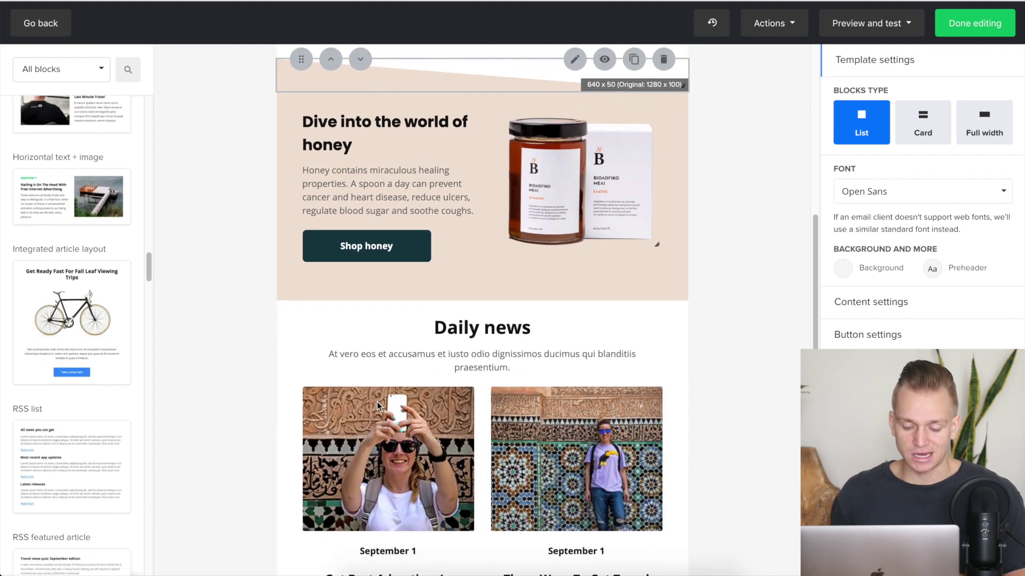
pyautogui.scroll(-15, 376, 402)
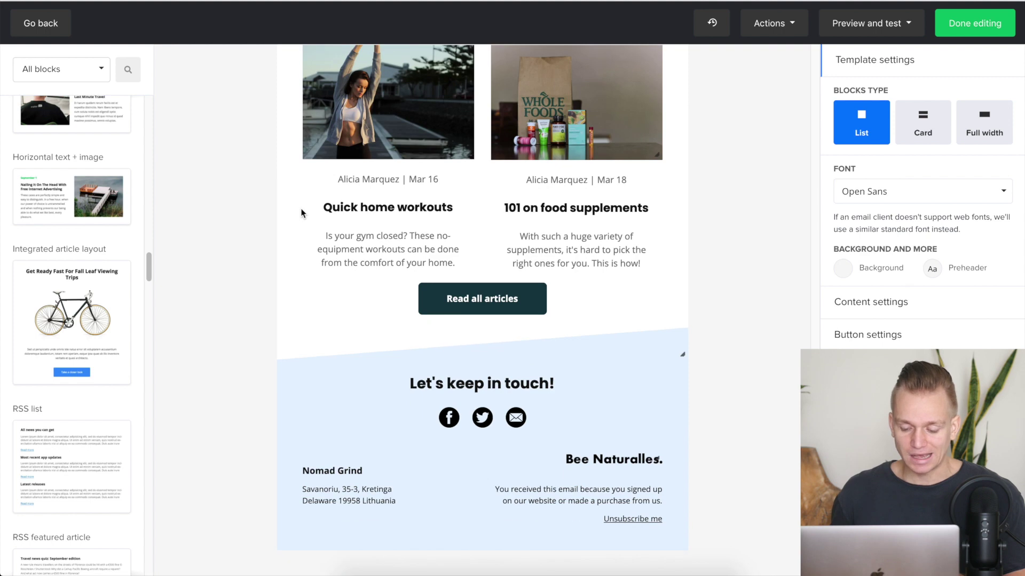
pyautogui.scroll(20, 302, 213)
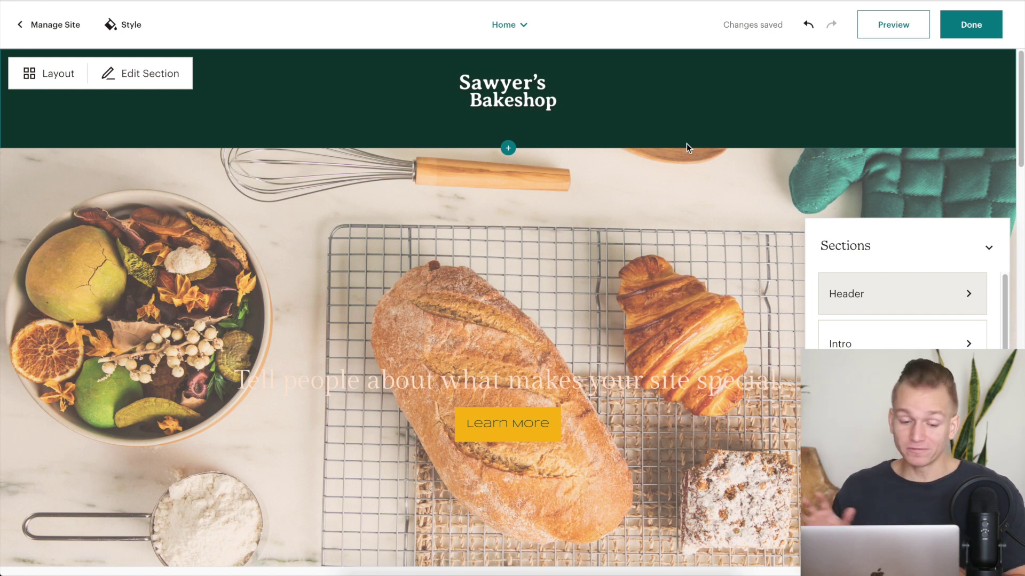
# - Insert a new section on the bakeshop Home page directly below the bread hero image
pyautogui.scroll(-3, 686, 144)
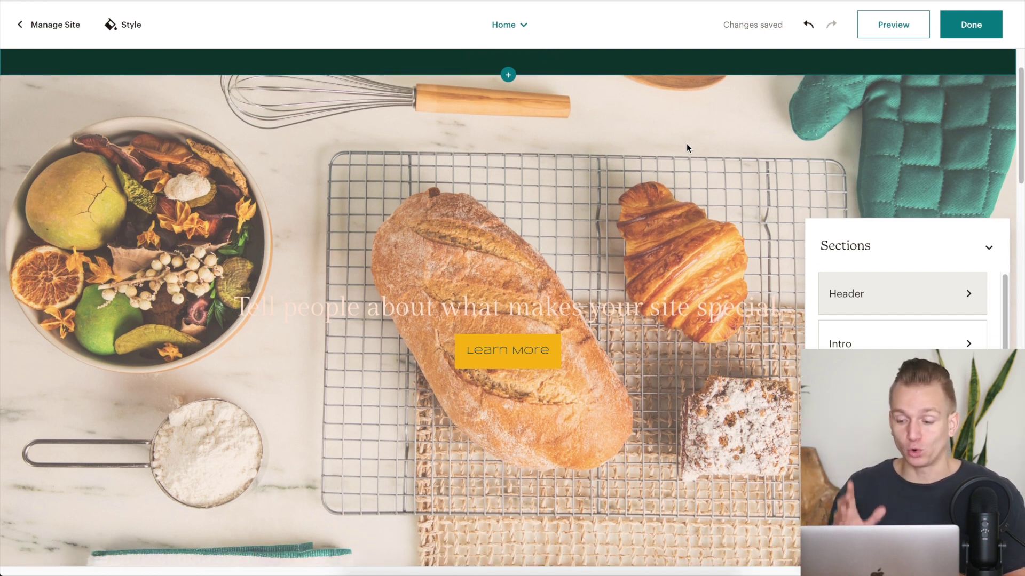
pyautogui.scroll(3, 686, 143)
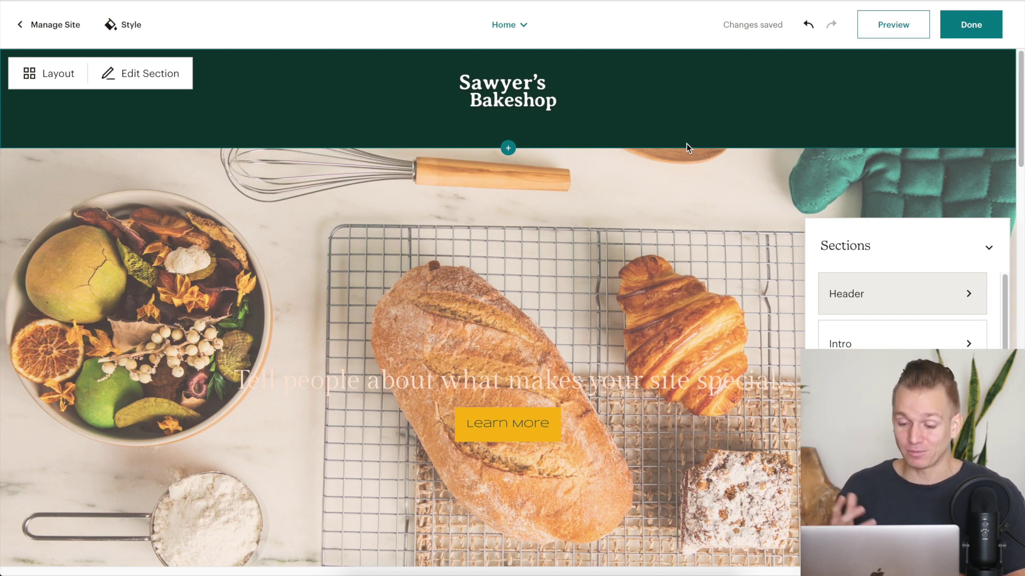
pyautogui.scroll(-10, 686, 143)
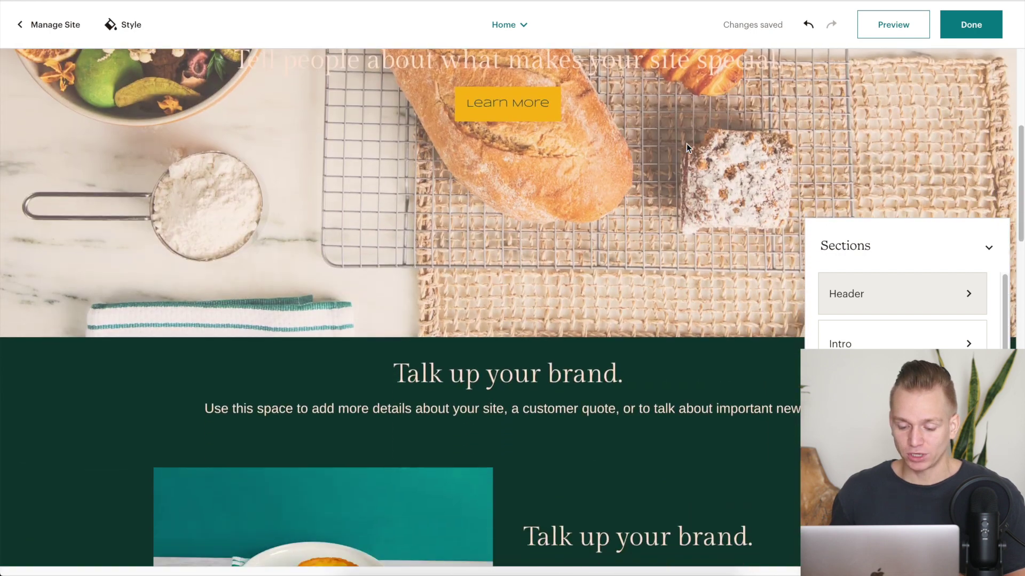
pyautogui.scroll(-15, 686, 143)
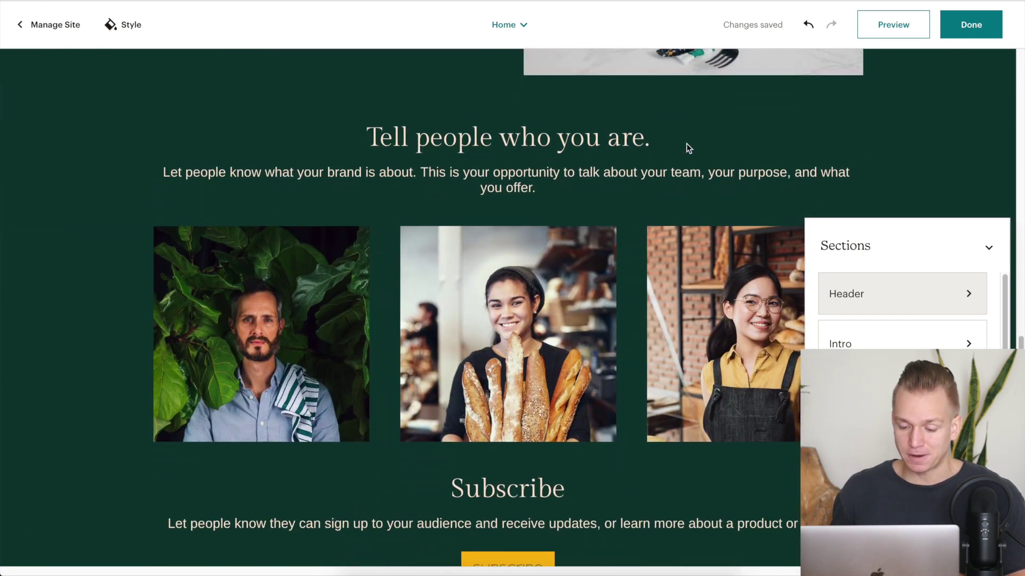
pyautogui.scroll(20, 686, 144)
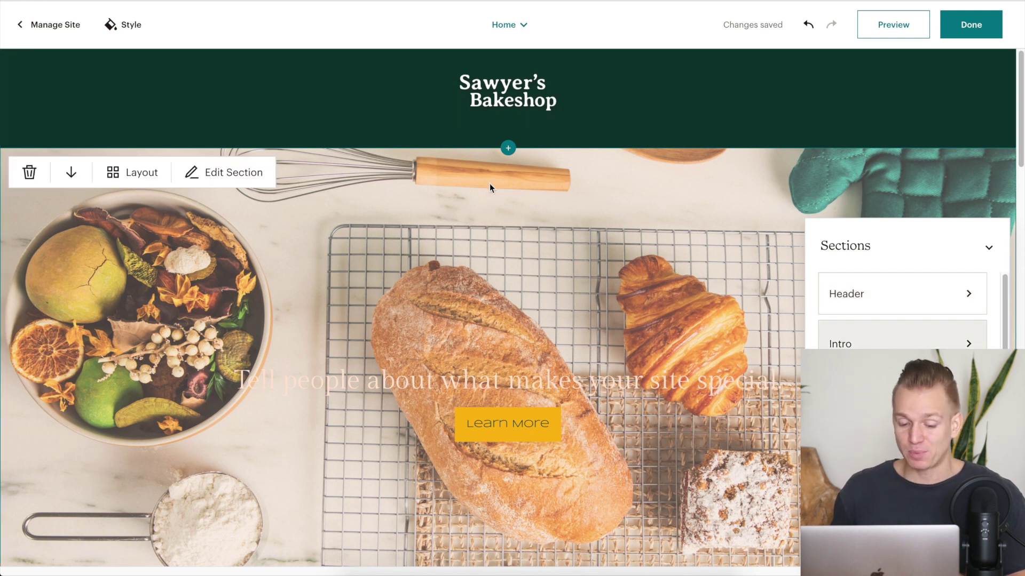
pyautogui.scroll(-12, 489, 185)
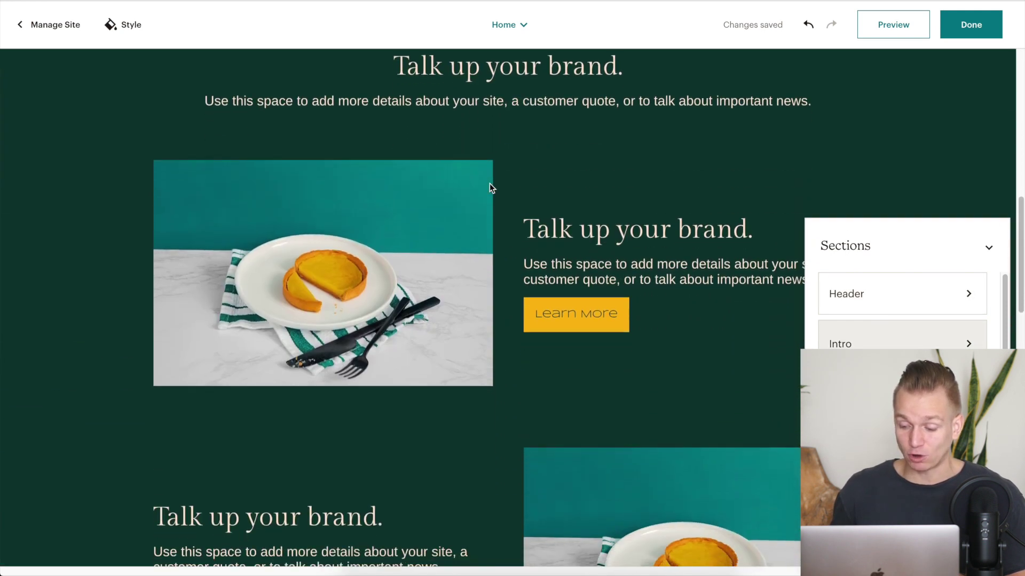
pyautogui.scroll(-4, 712, 206)
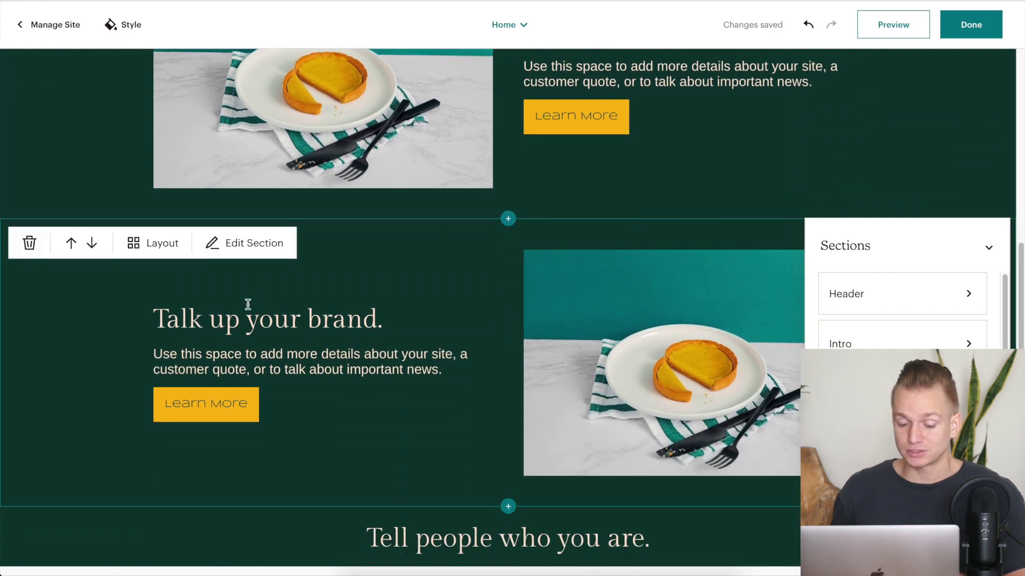
pyautogui.scroll(-5, 581, 380)
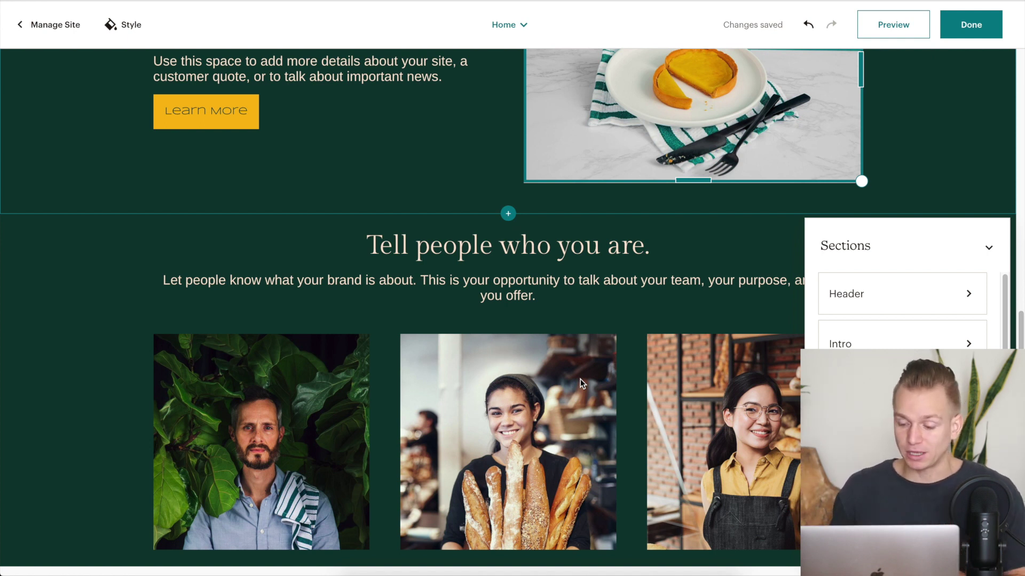
pyautogui.scroll(-5, 580, 379)
pyautogui.scroll(6, 580, 379)
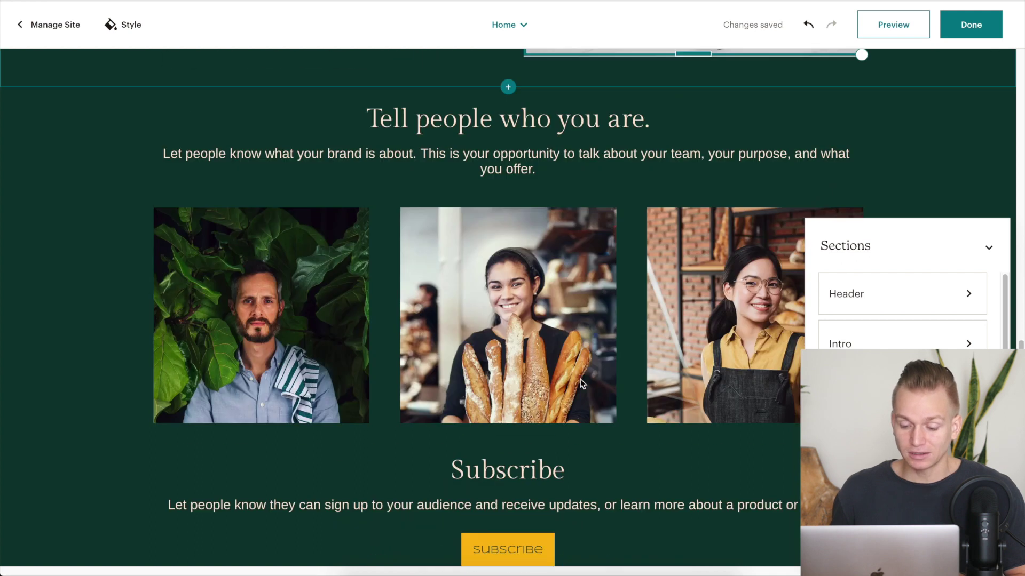
pyautogui.scroll(1, 581, 378)
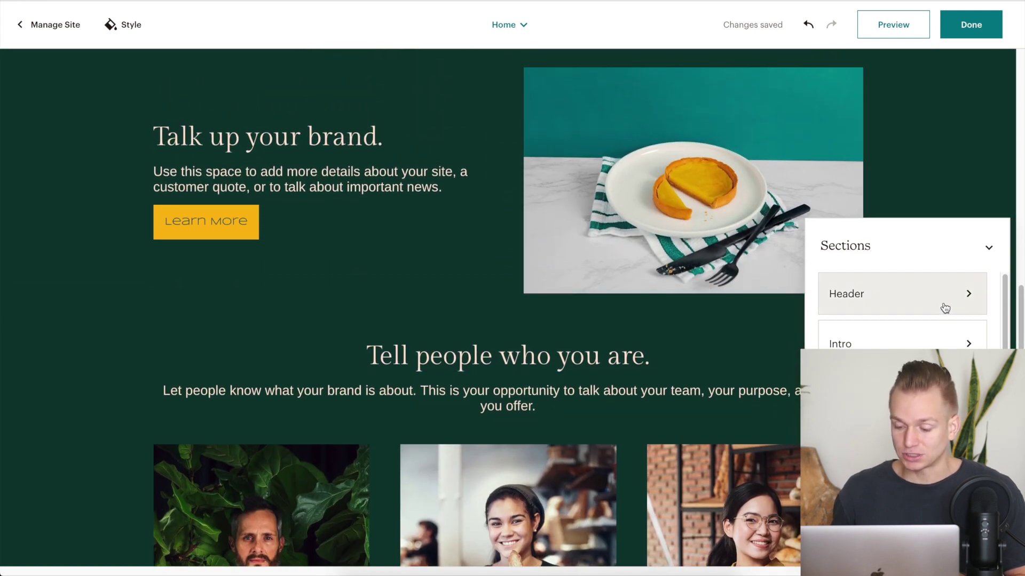
pyautogui.scroll(-1, 938, 332)
pyautogui.scroll(-3, 938, 332)
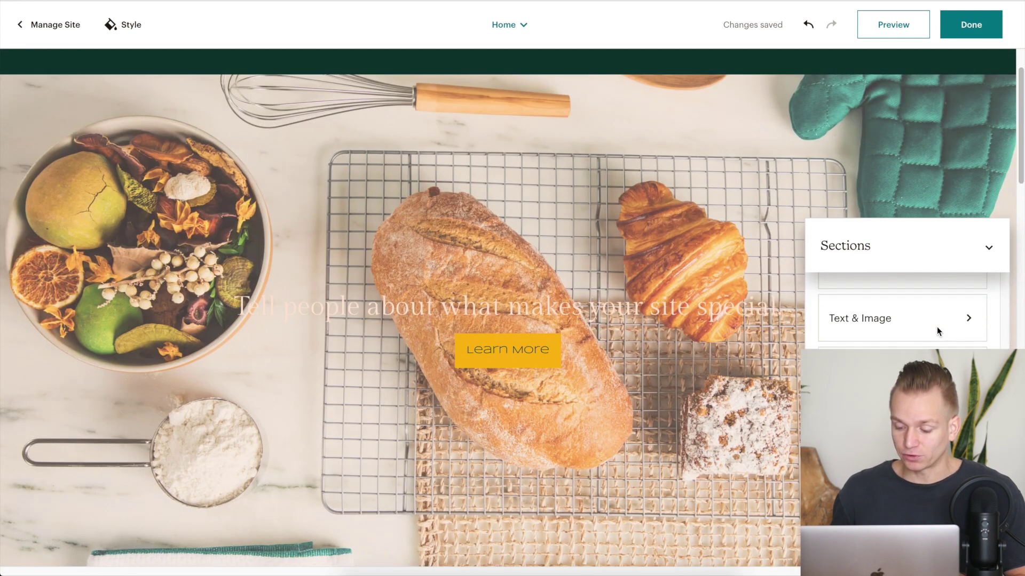
pyautogui.scroll(-5, 508, 338)
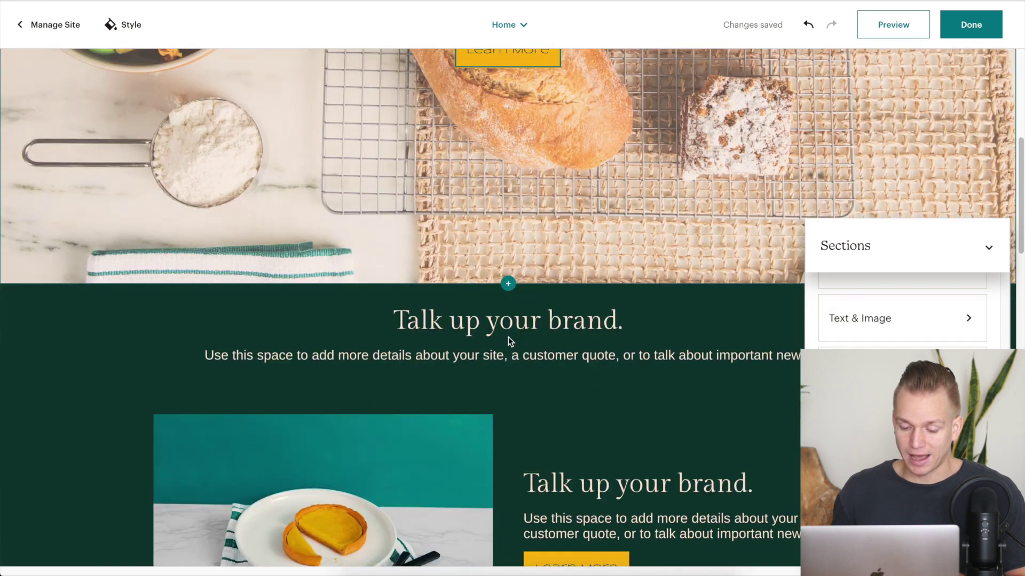
pyautogui.click(509, 282)
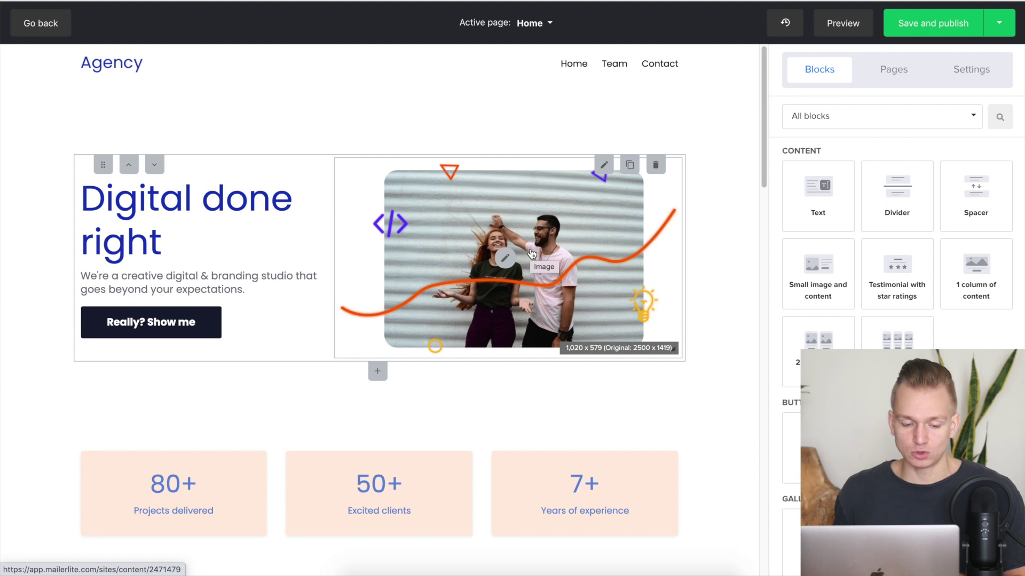
pyautogui.scroll(-15, 318, 242)
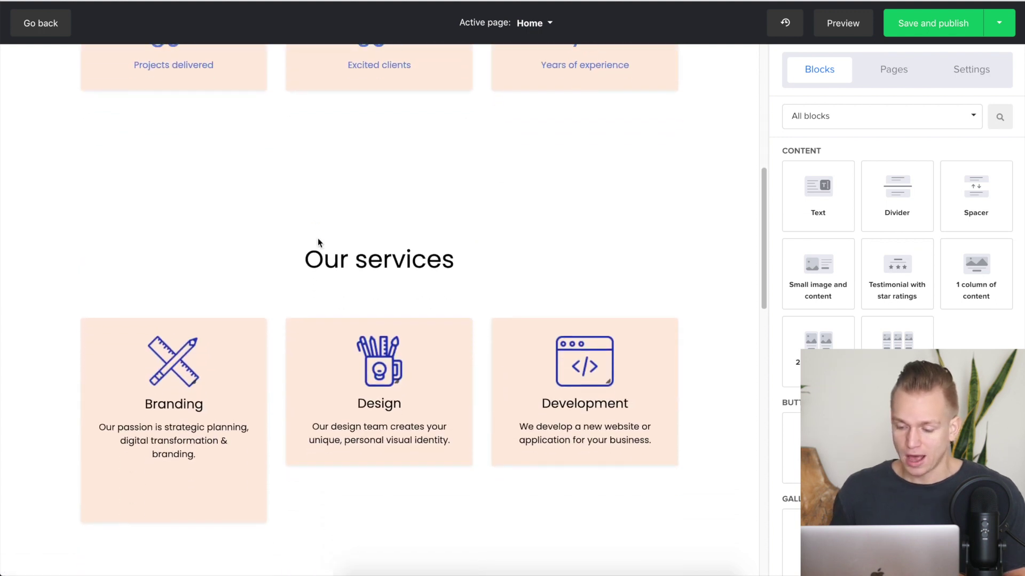
pyautogui.scroll(-9, 318, 238)
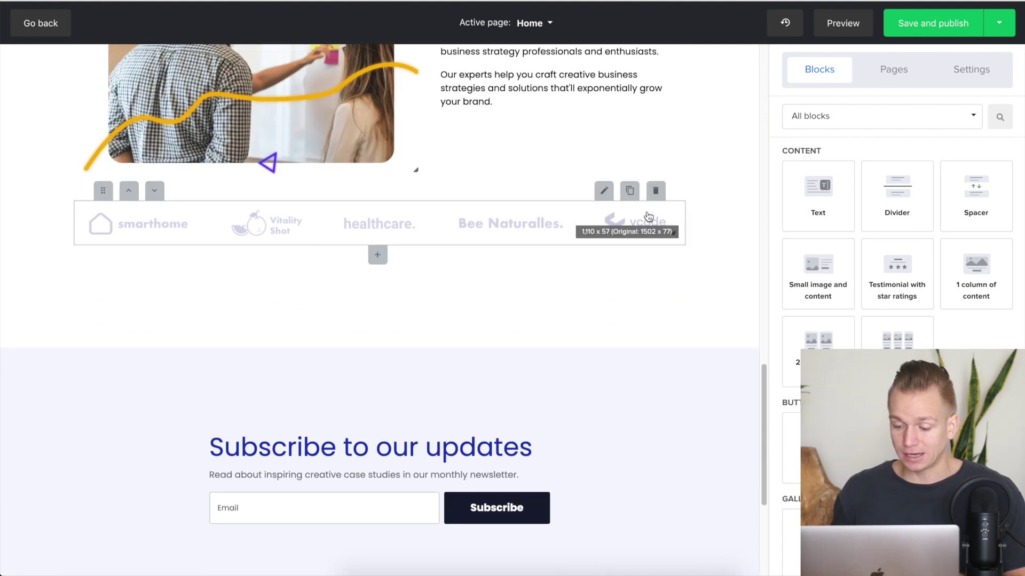
pyautogui.scroll(-6, 822, 263)
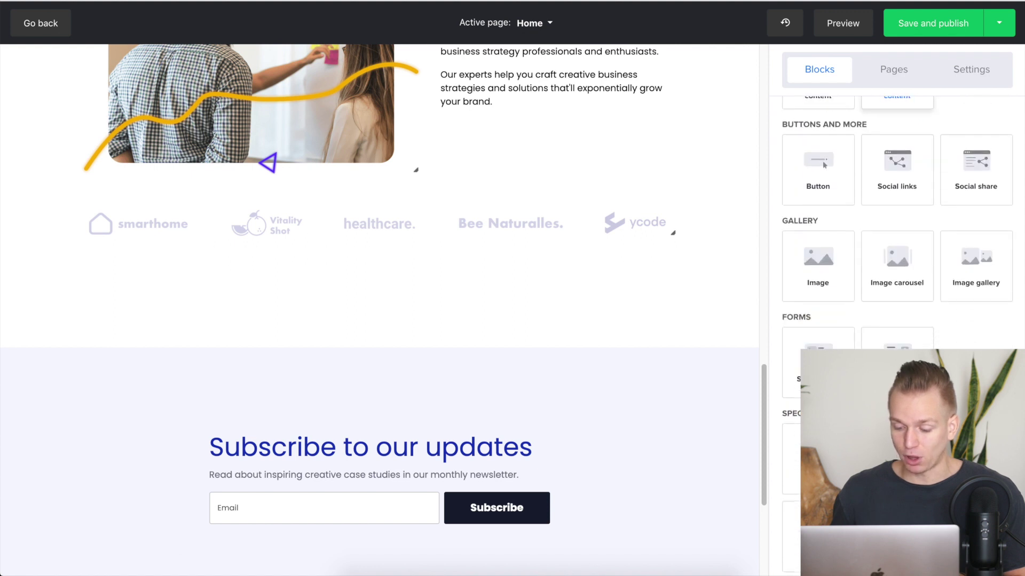
pyautogui.scroll(-5, 823, 262)
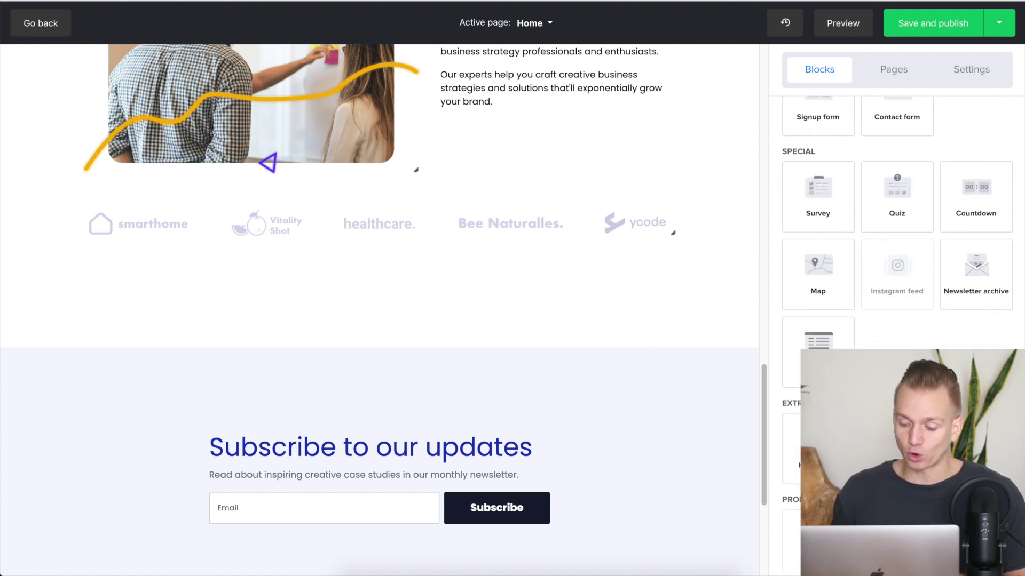
pyautogui.scroll(10, 822, 262)
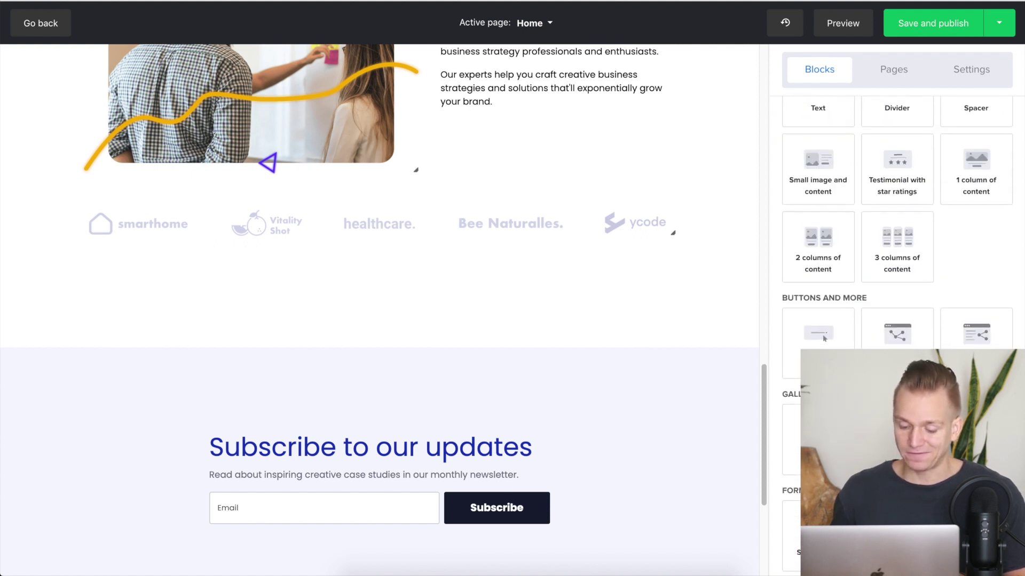
pyautogui.scroll(-4, 651, 204)
pyautogui.scroll(12, 651, 204)
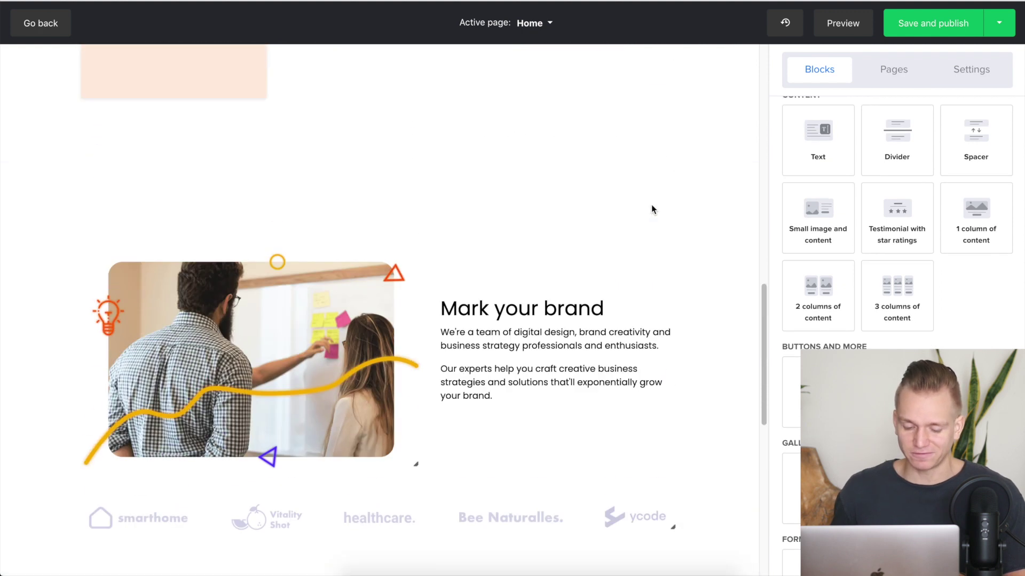
pyautogui.scroll(10, 651, 204)
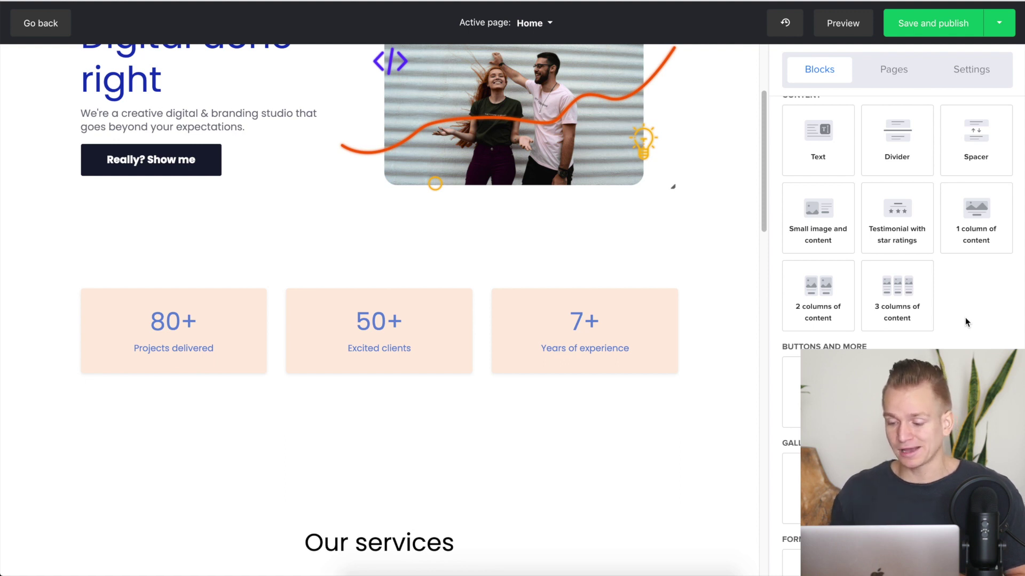
pyautogui.scroll(-1, 966, 318)
pyautogui.scroll(-5, 965, 317)
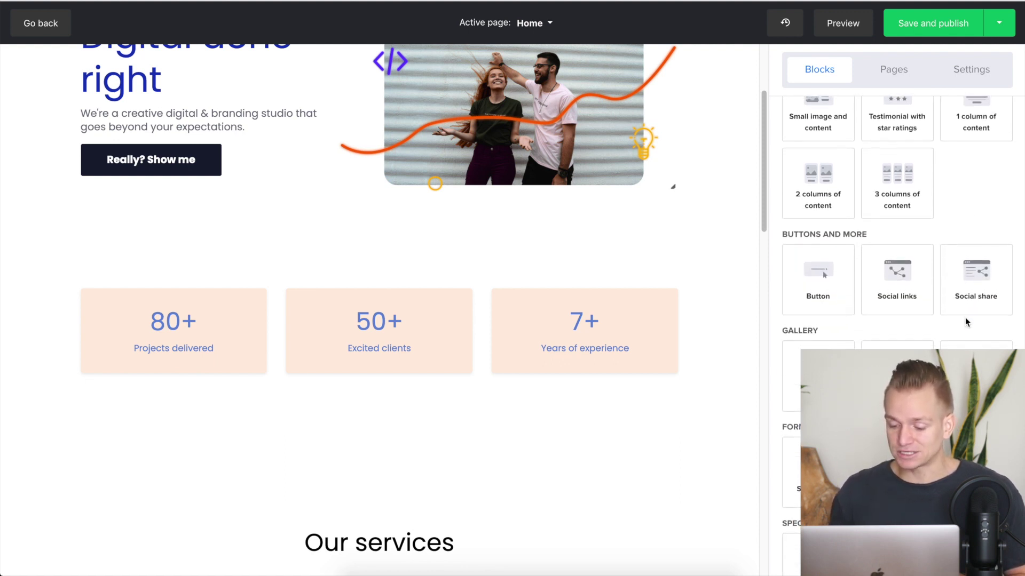
pyautogui.scroll(-6, 965, 316)
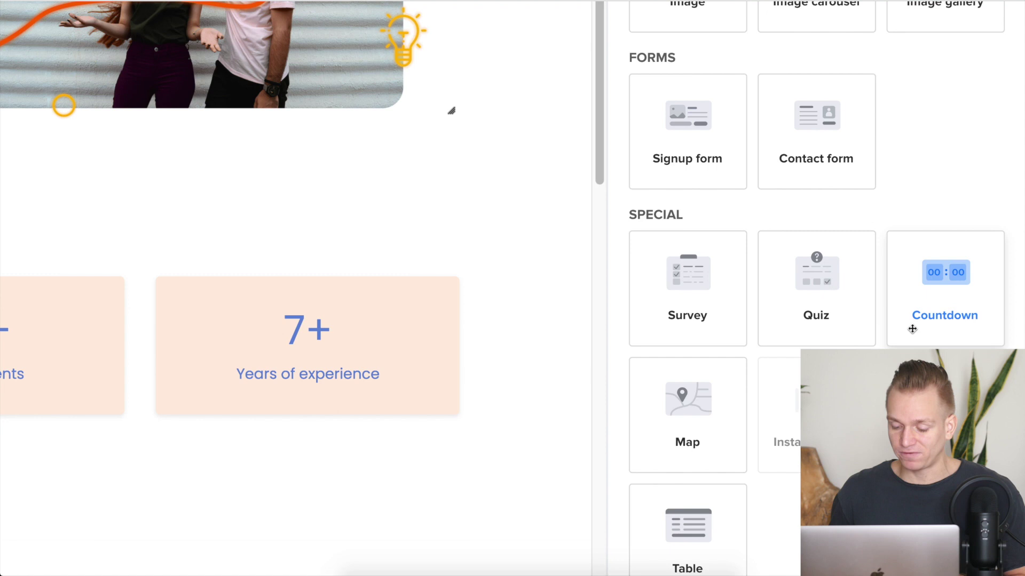
pyautogui.scroll(3, 912, 329)
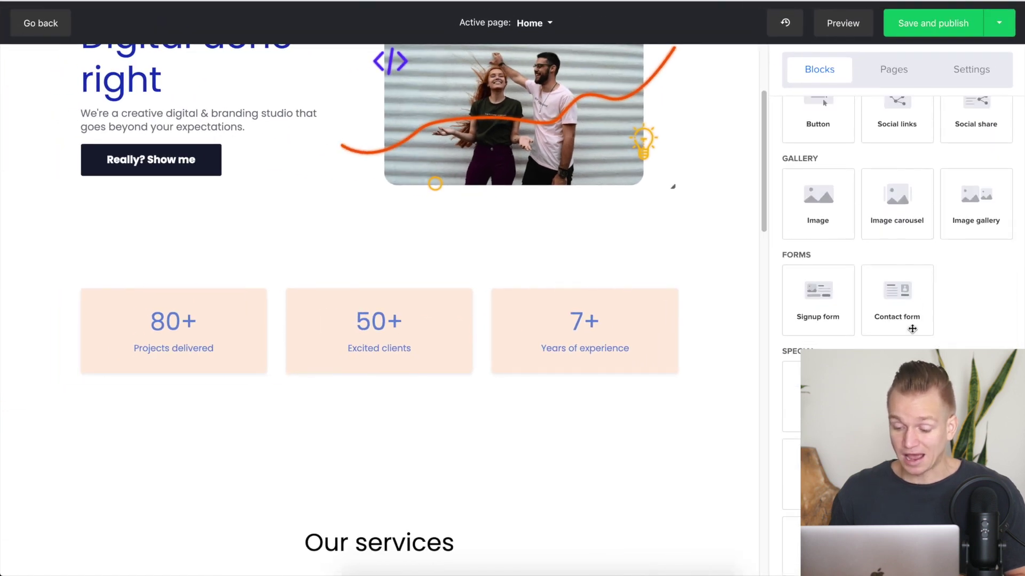
pyautogui.scroll(3, 911, 328)
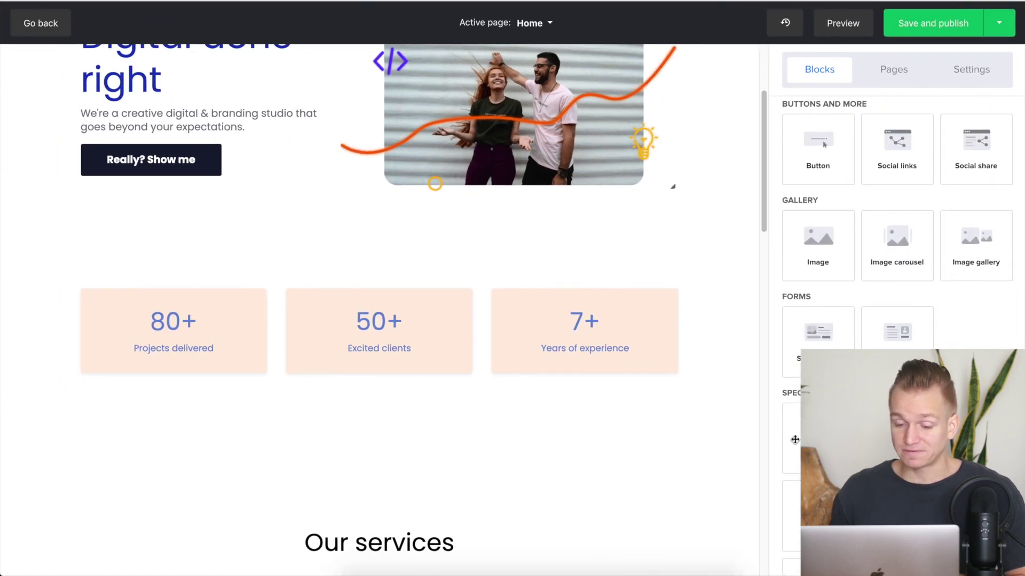
pyautogui.scroll(4, 878, 250)
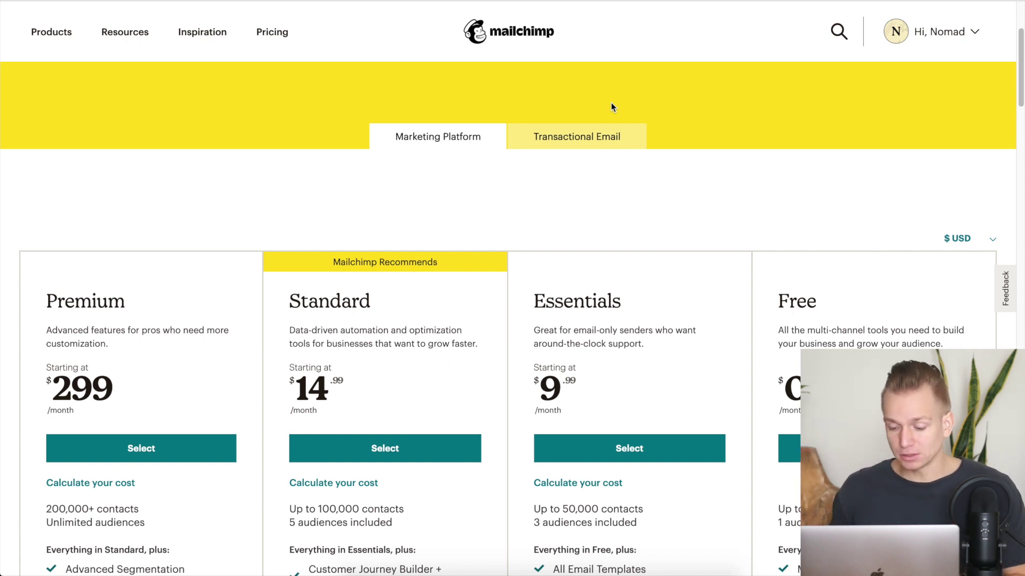
pyautogui.scroll(-5, 746, 130)
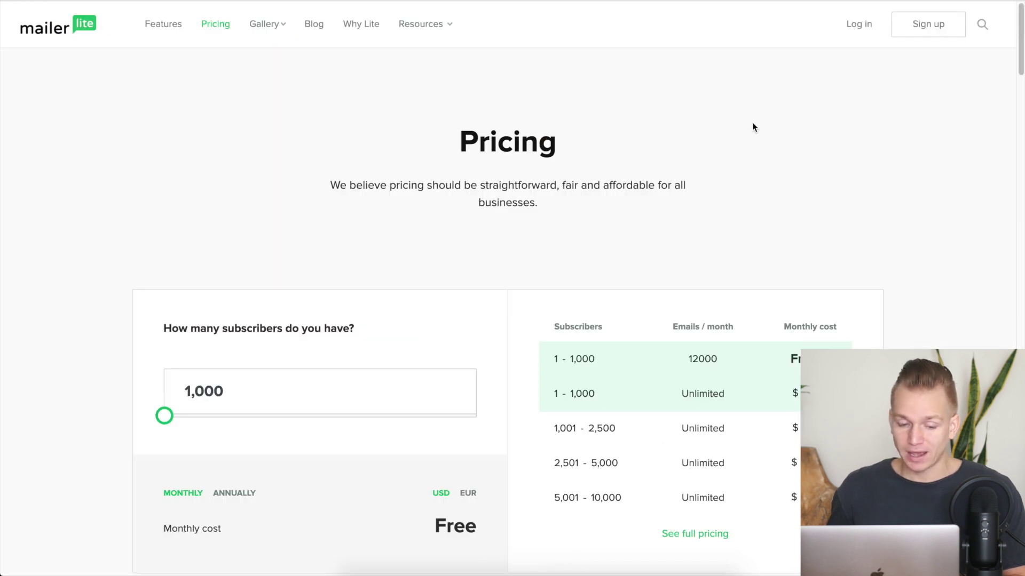
pyautogui.scroll(-4, 708, 176)
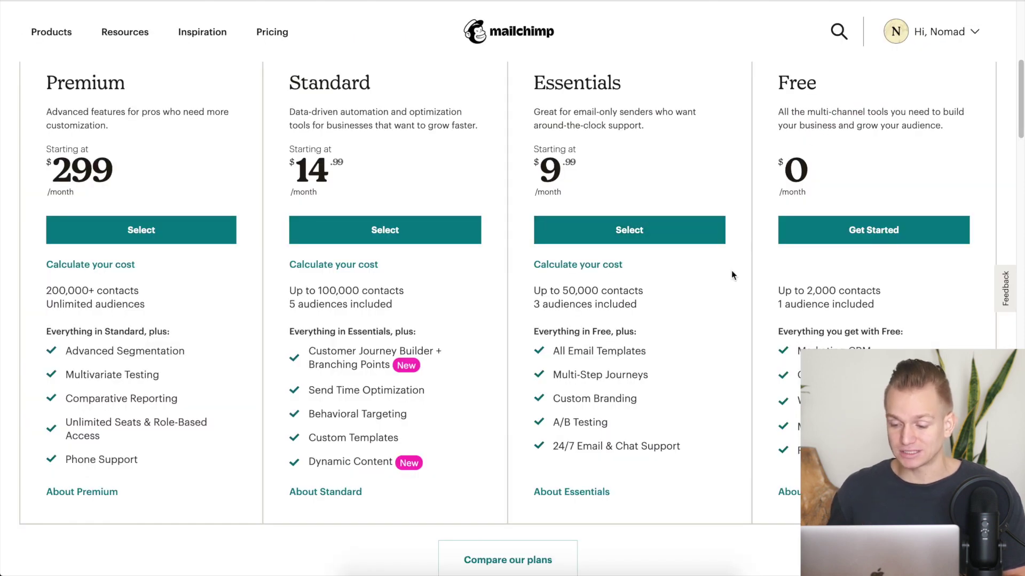
# - Open the Hi, Nomad account dropdown and review the Mailchimp plan cards
pyautogui.click(939, 31)
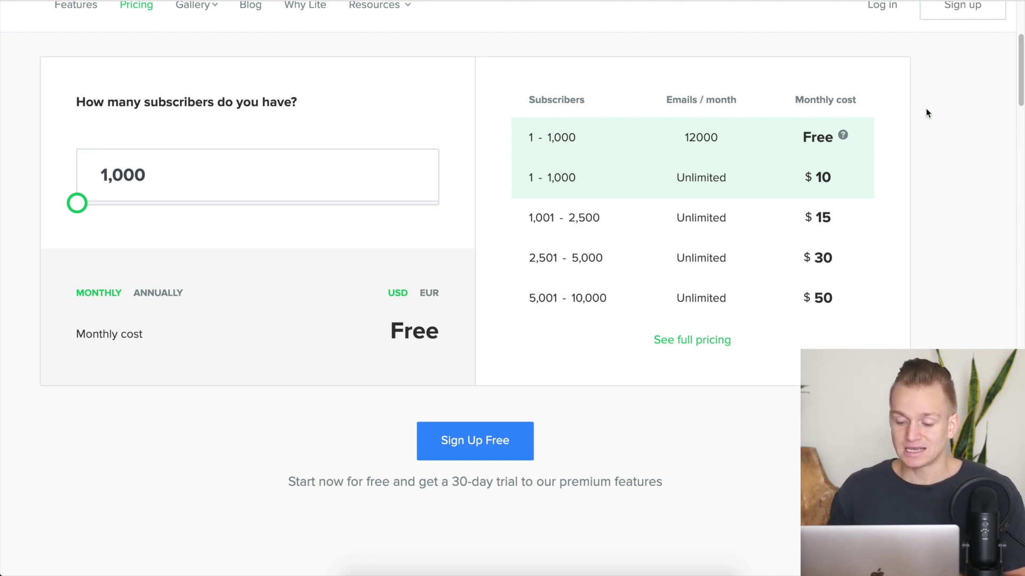
pyautogui.scroll(1, 927, 113)
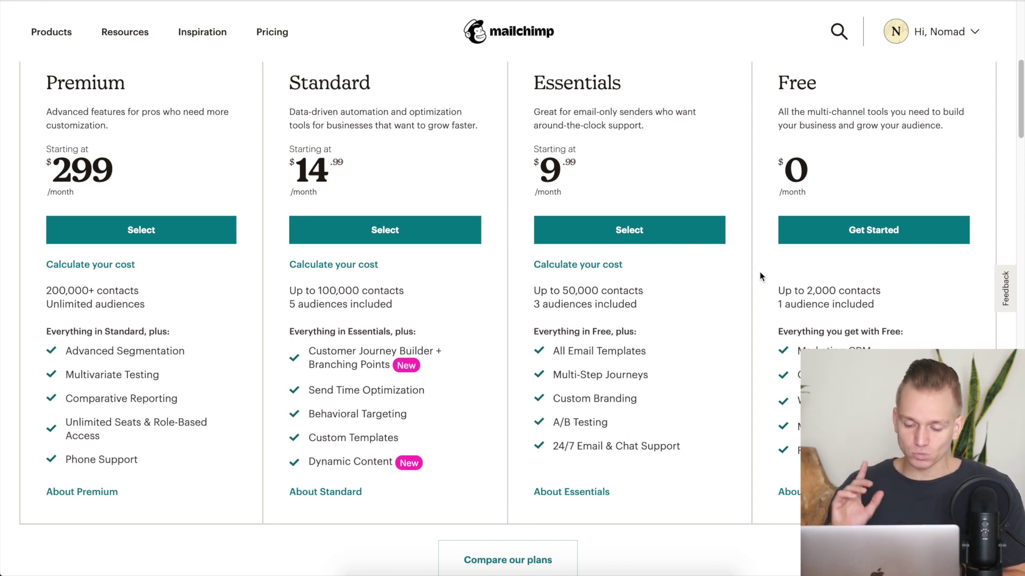
pyautogui.scroll(-2, 760, 274)
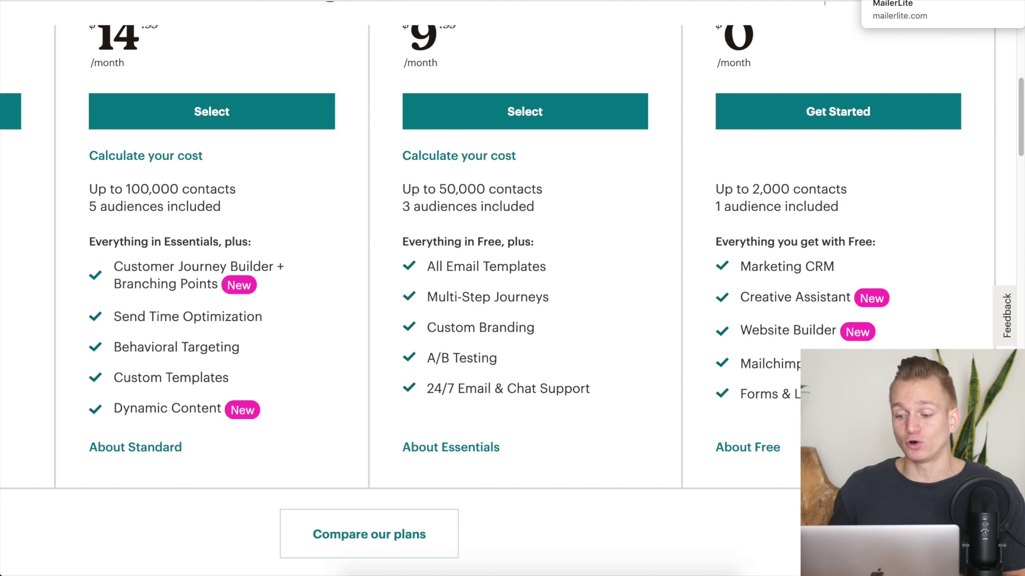
# - Zoom the page out and bring up MailerLite's pricing page with its subscriber calculator
pyautogui.press('super+minus')
pyautogui.scroll(1, 703, 160)
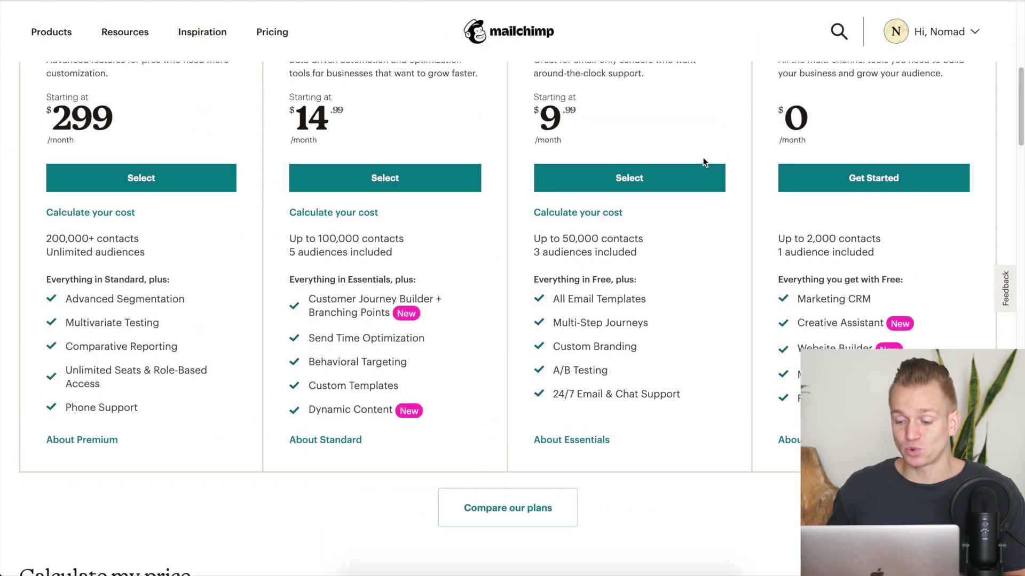
pyautogui.scroll(2, 702, 160)
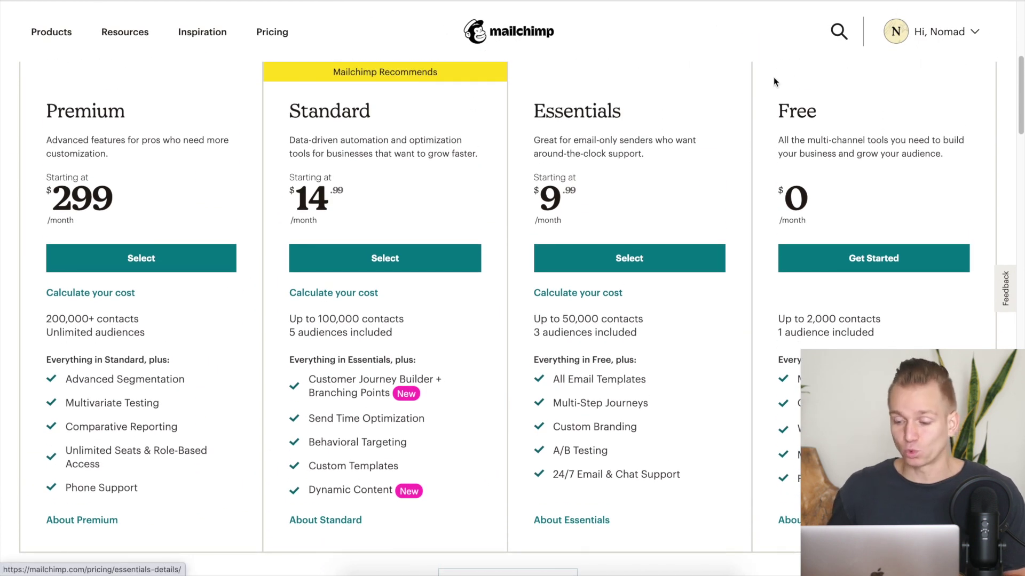
pyautogui.click(901, 5)
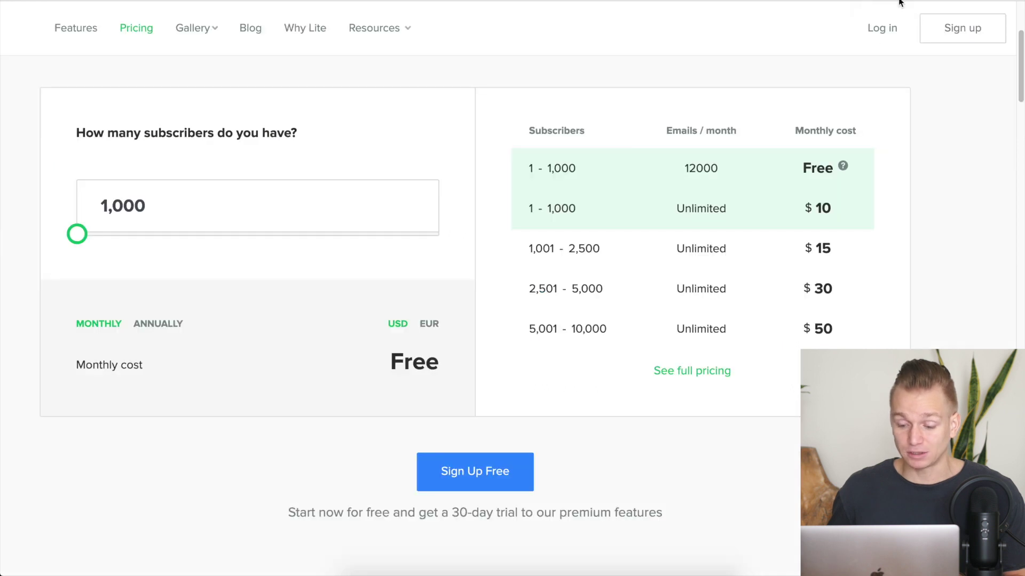
# - Scroll MailerLite's Free versus Premium table, past MailerPro at $100/month, then back to the calculator
pyautogui.press('super+minus')
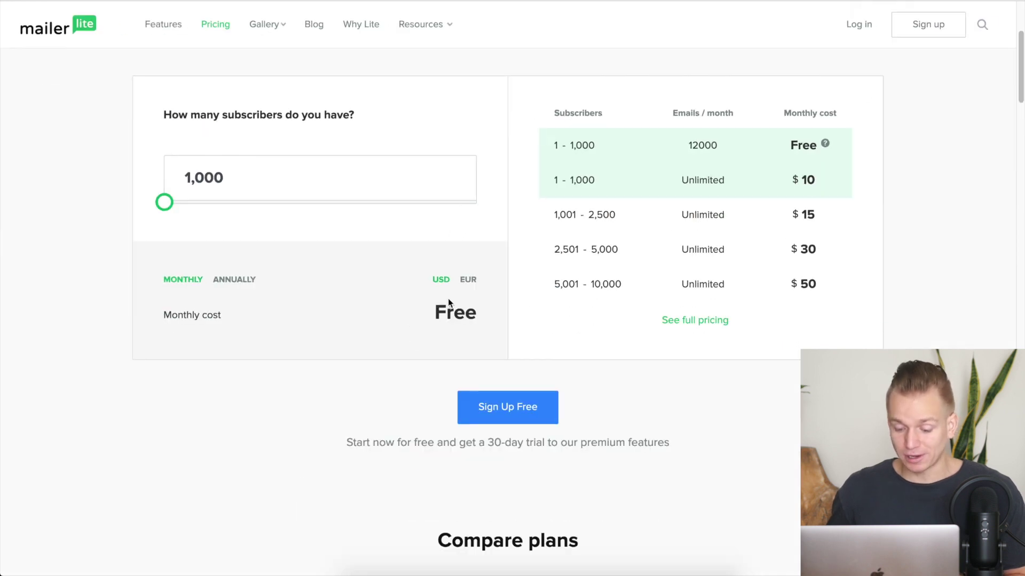
pyautogui.scroll(-10, 662, 350)
pyautogui.scroll(3, 662, 348)
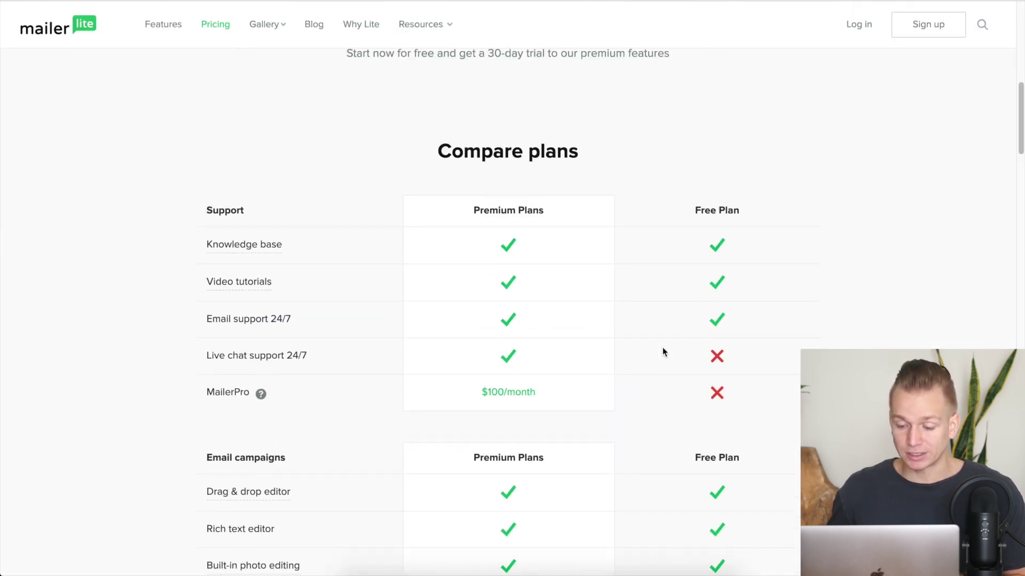
pyautogui.scroll(-2, 662, 348)
pyautogui.scroll(-1, 661, 351)
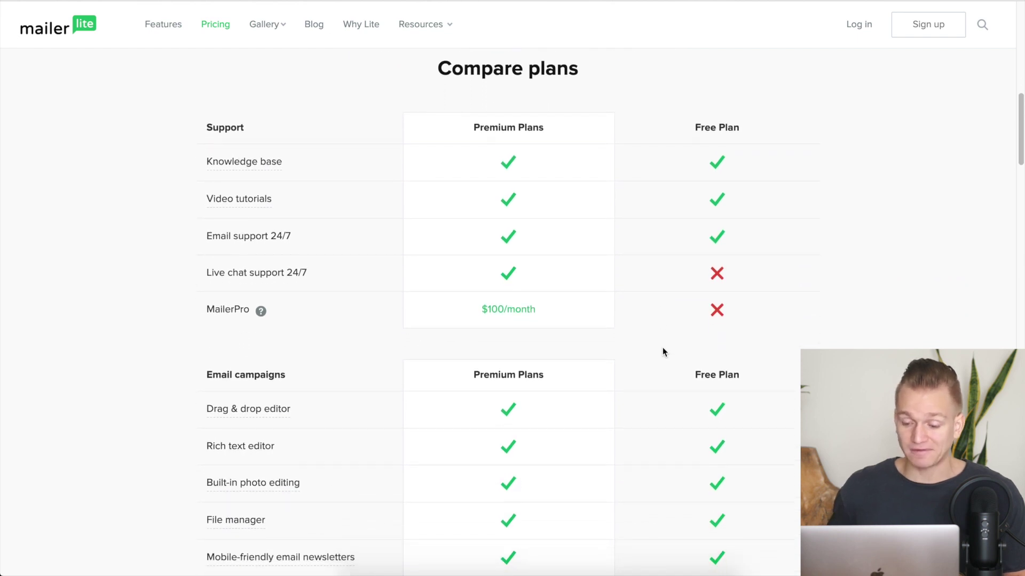
pyautogui.scroll(-5, 777, 327)
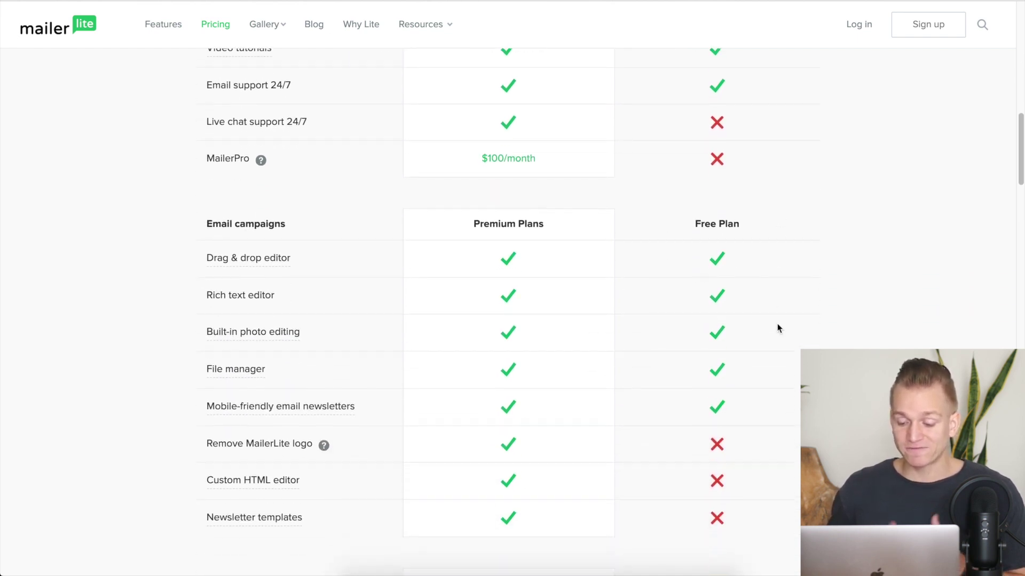
pyautogui.scroll(-5, 777, 327)
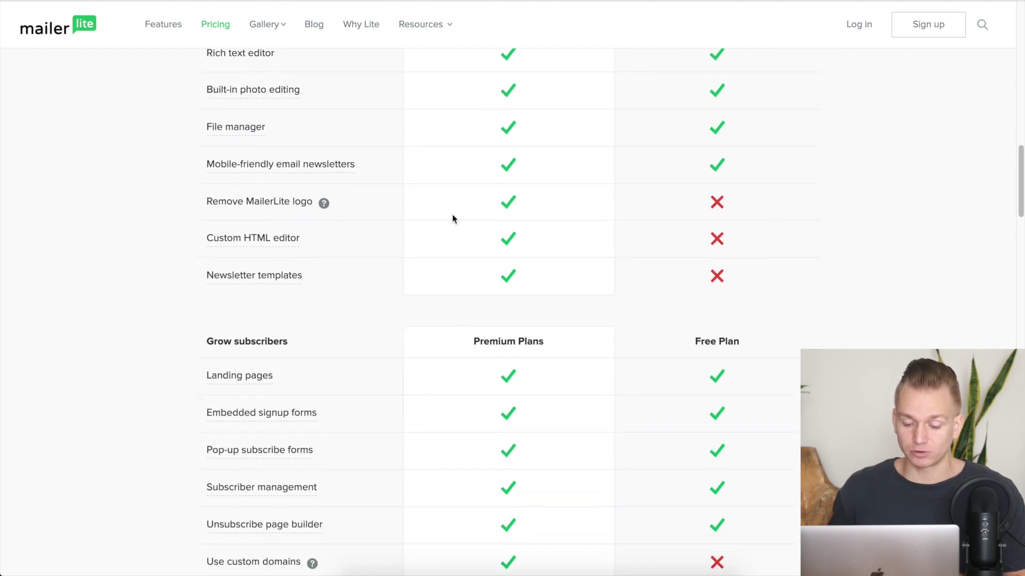
pyautogui.scroll(-8, 742, 284)
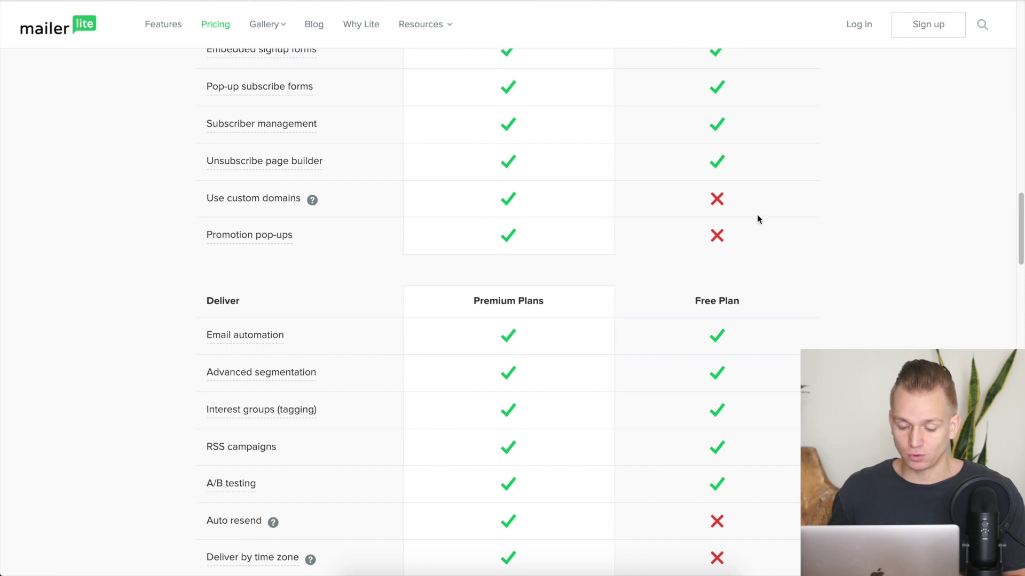
pyautogui.scroll(-6, 758, 216)
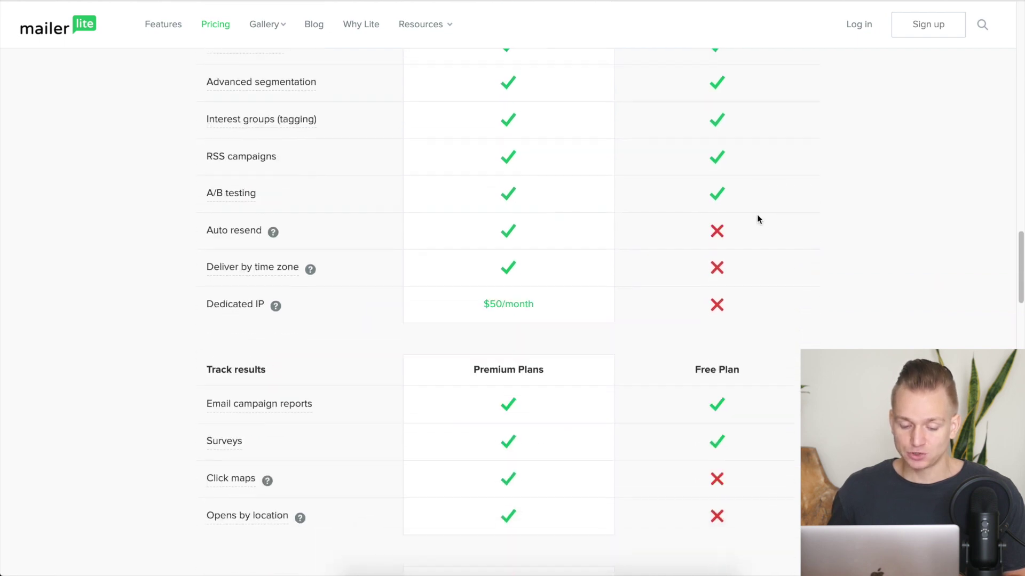
pyautogui.scroll(-5, 756, 215)
pyautogui.scroll(-7, 756, 215)
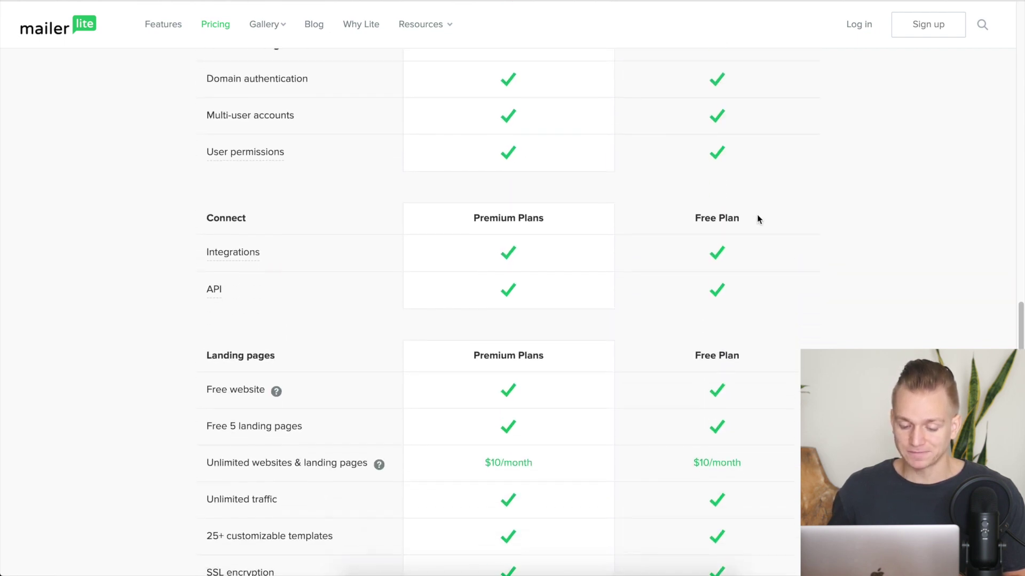
pyautogui.scroll(10, 756, 214)
pyautogui.scroll(-15, 757, 215)
pyautogui.scroll(7, 756, 214)
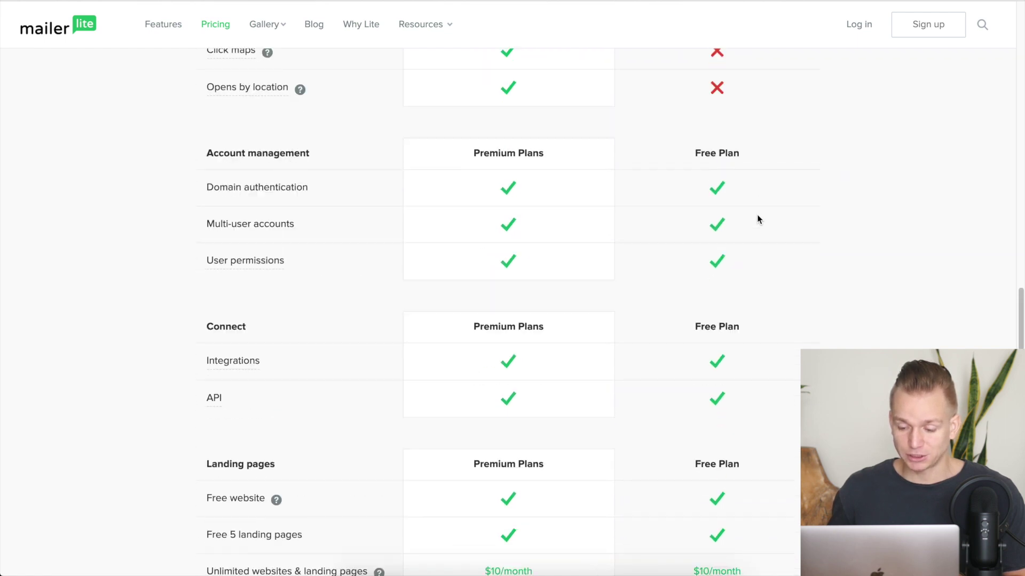
pyautogui.scroll(20, 756, 215)
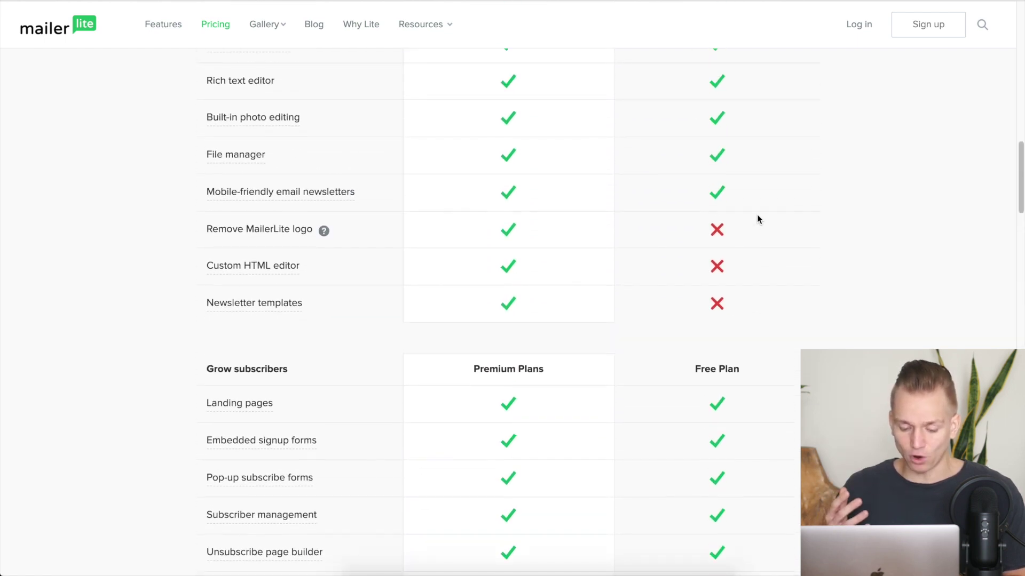
pyautogui.scroll(5, 757, 215)
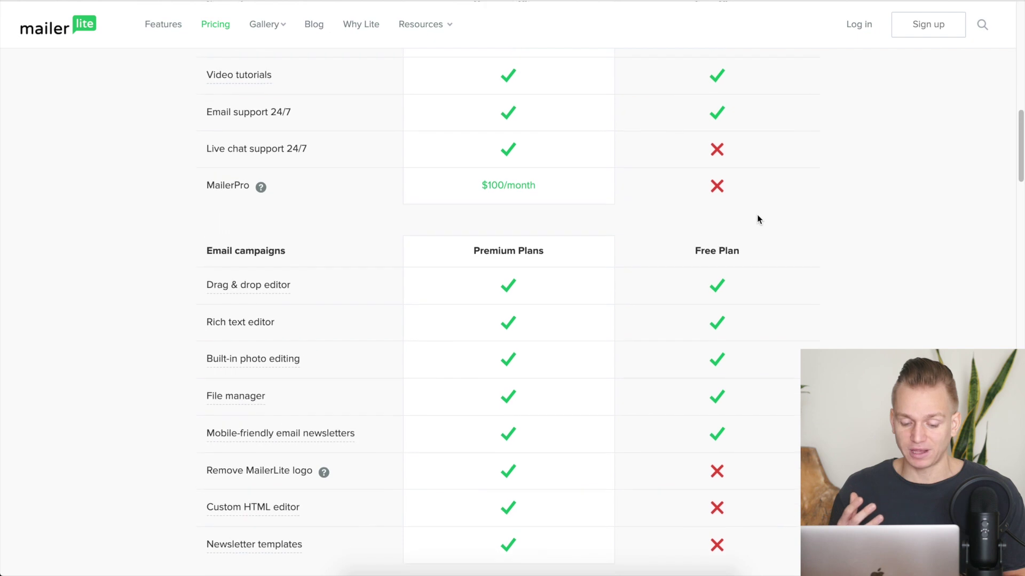
pyautogui.scroll(15, 757, 216)
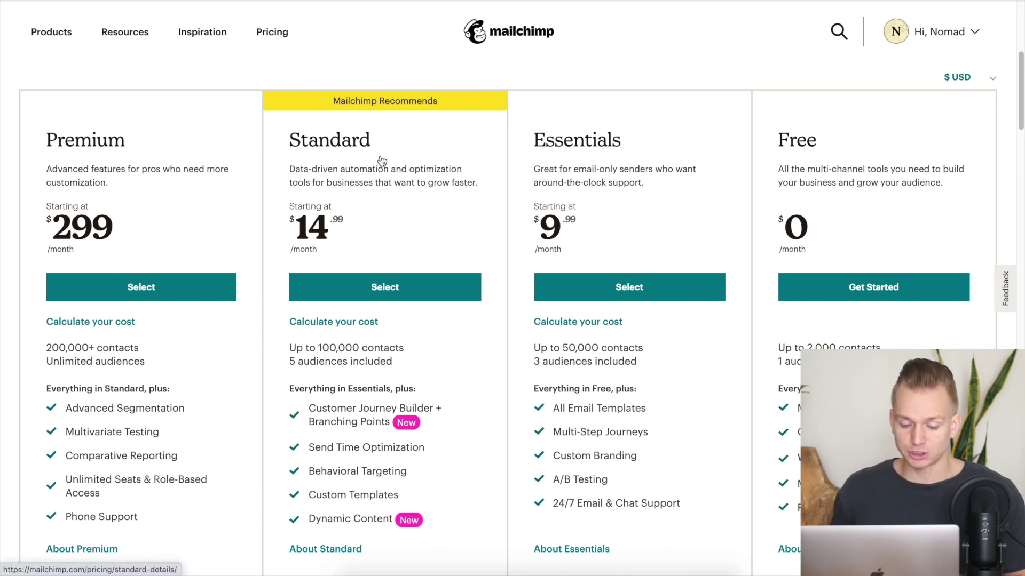
pyautogui.scroll(-1, 382, 160)
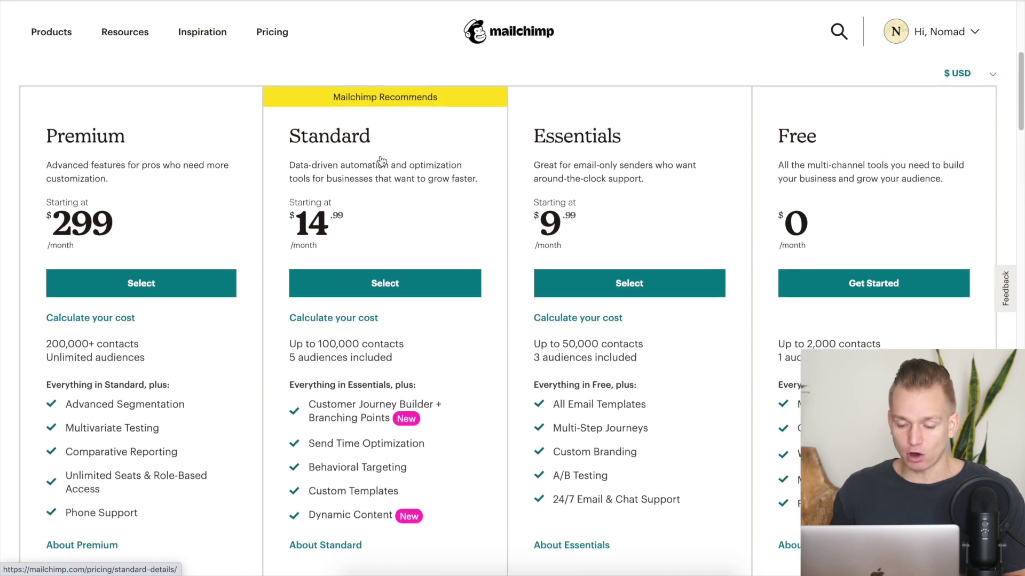
pyautogui.scroll(-2, 382, 161)
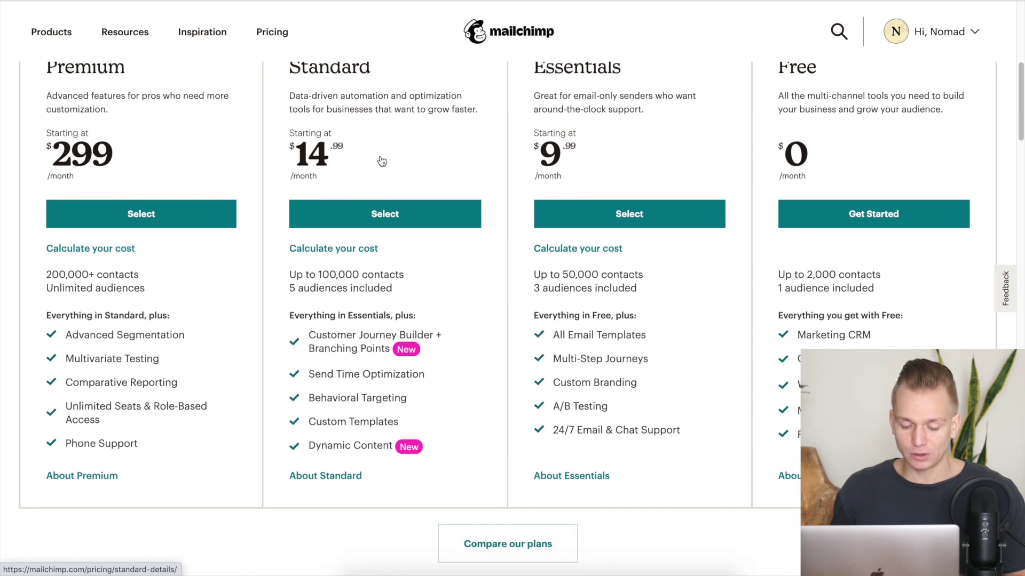
pyautogui.scroll(1, 465, 309)
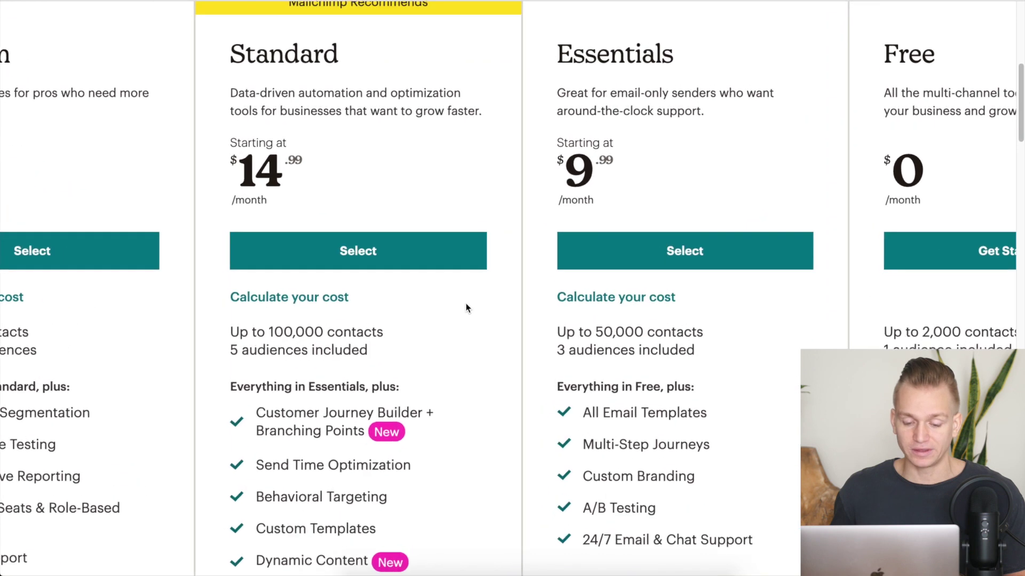
pyautogui.scroll(-3, 466, 305)
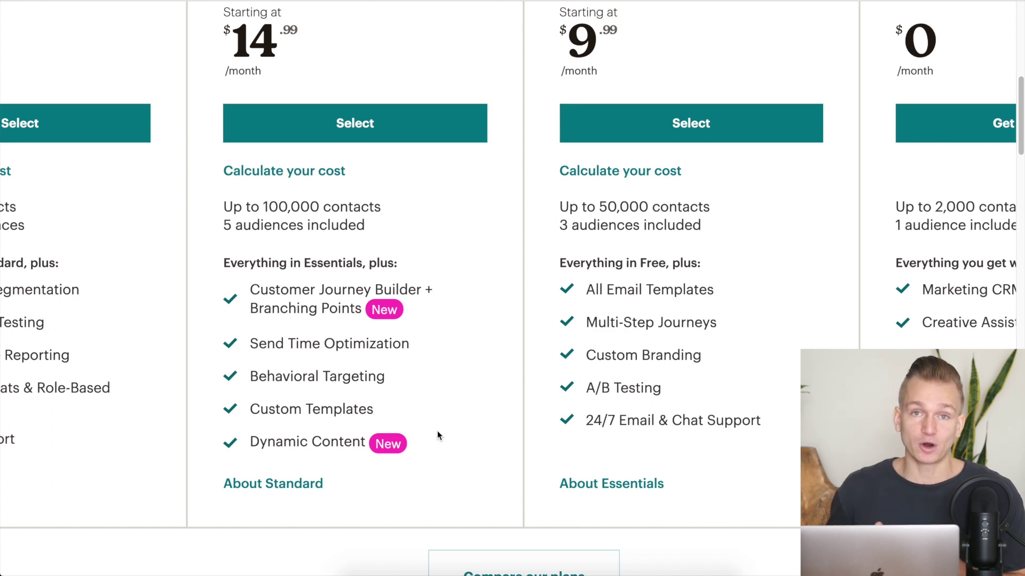
pyautogui.scroll(-5, 382, 123)
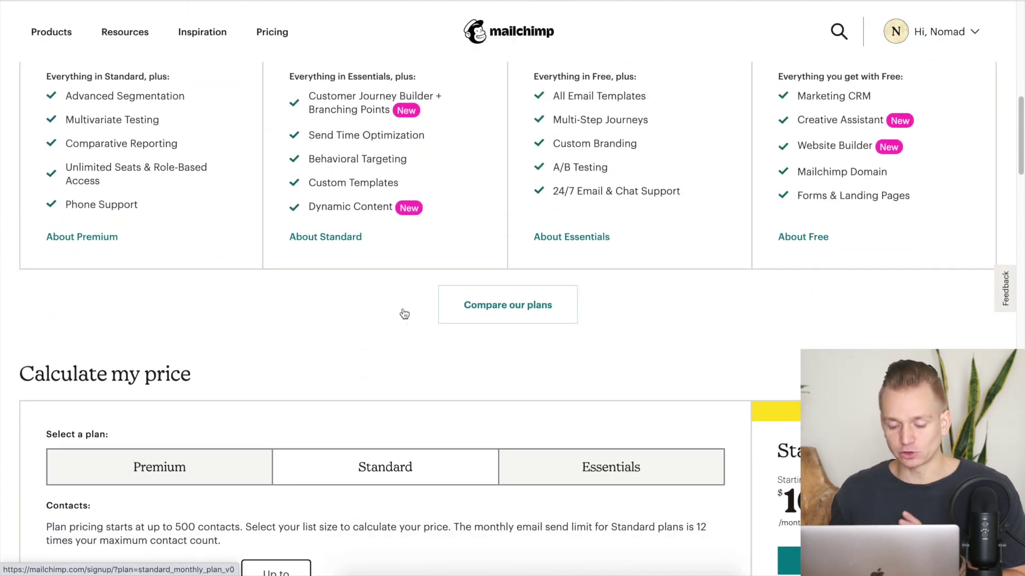
pyautogui.scroll(-1, 403, 314)
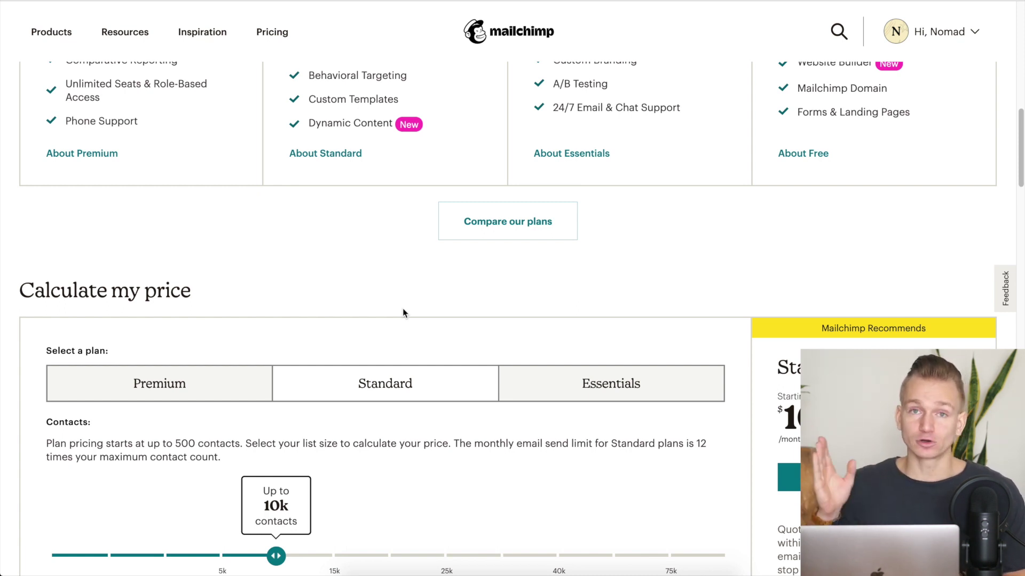
pyautogui.scroll(1, 403, 310)
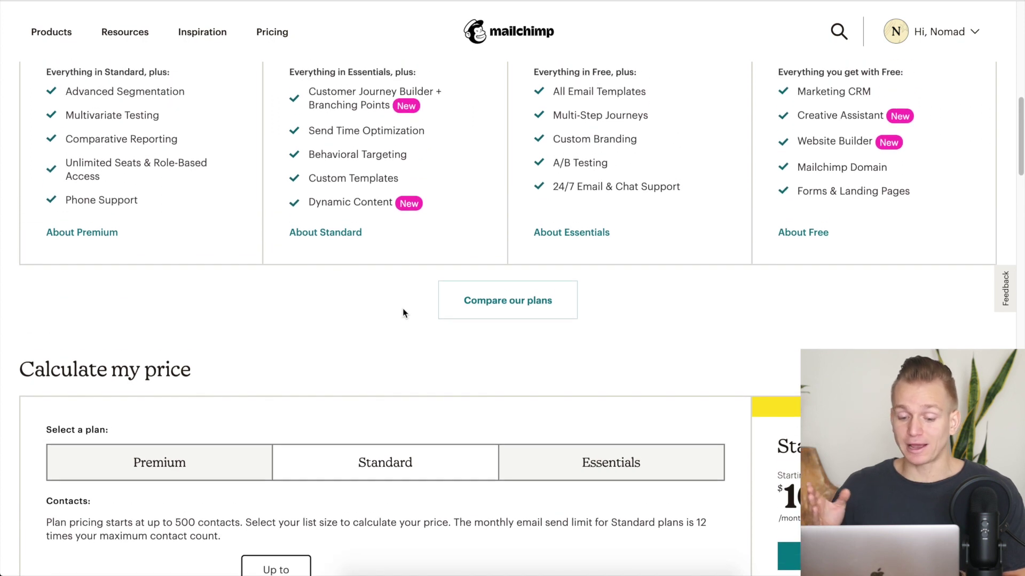
pyautogui.scroll(4, 403, 313)
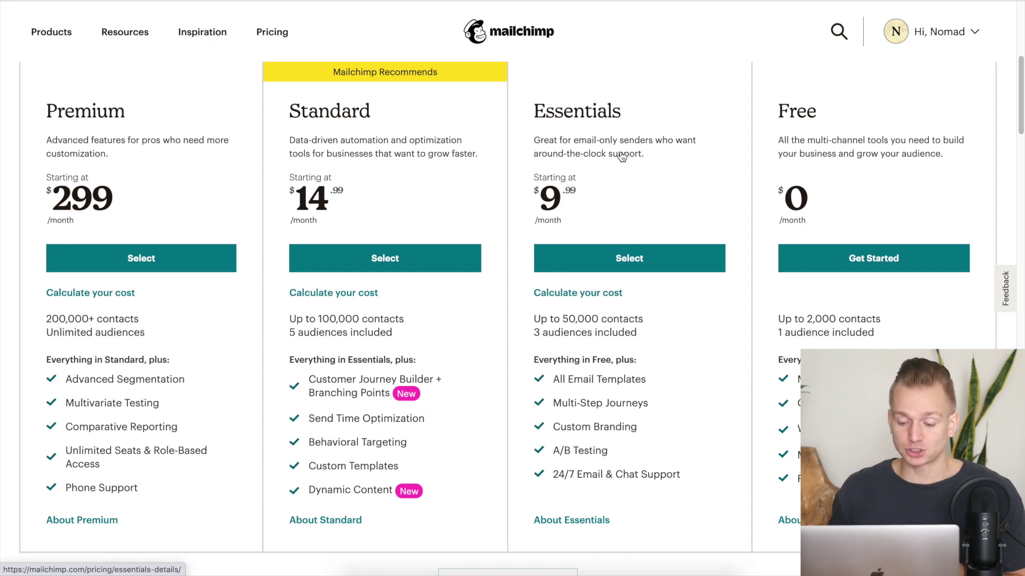
pyautogui.scroll(-3, 621, 156)
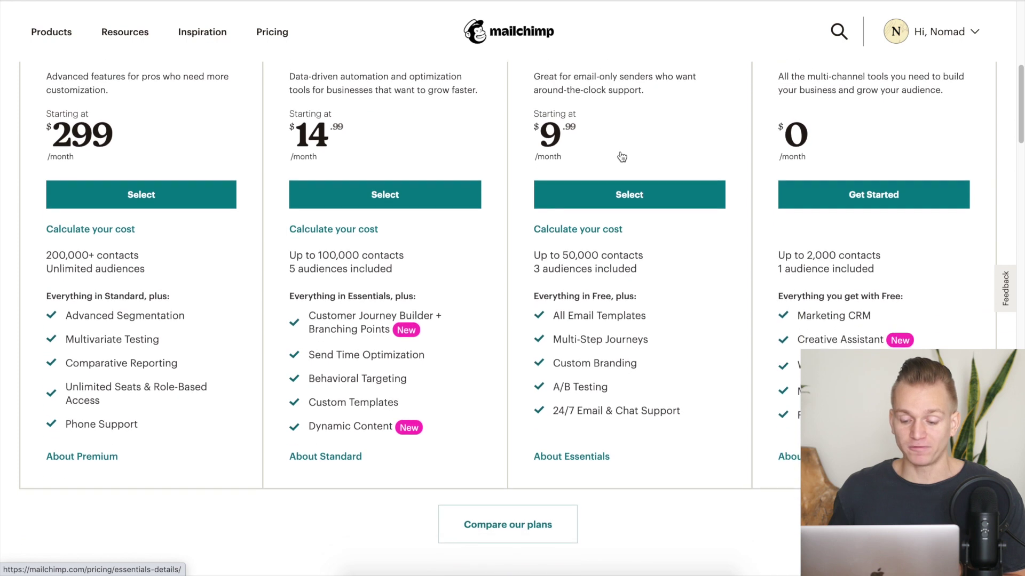
pyautogui.scroll(-5, 458, 290)
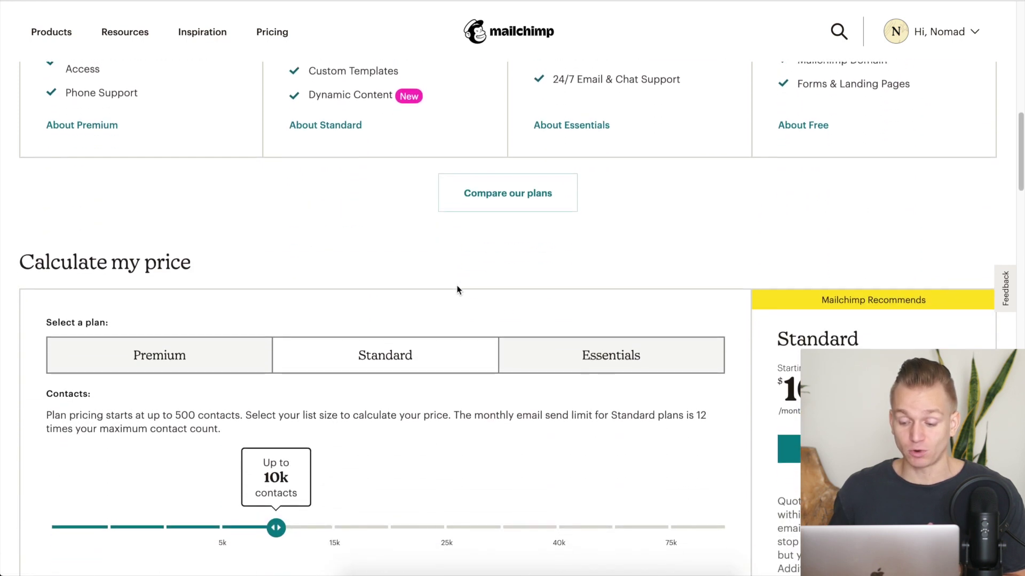
# - Scroll Mailchimp's Calculate my price cards to the Standard plan's $105 monthly price for 10k contacts
pyautogui.scroll(-4, 457, 290)
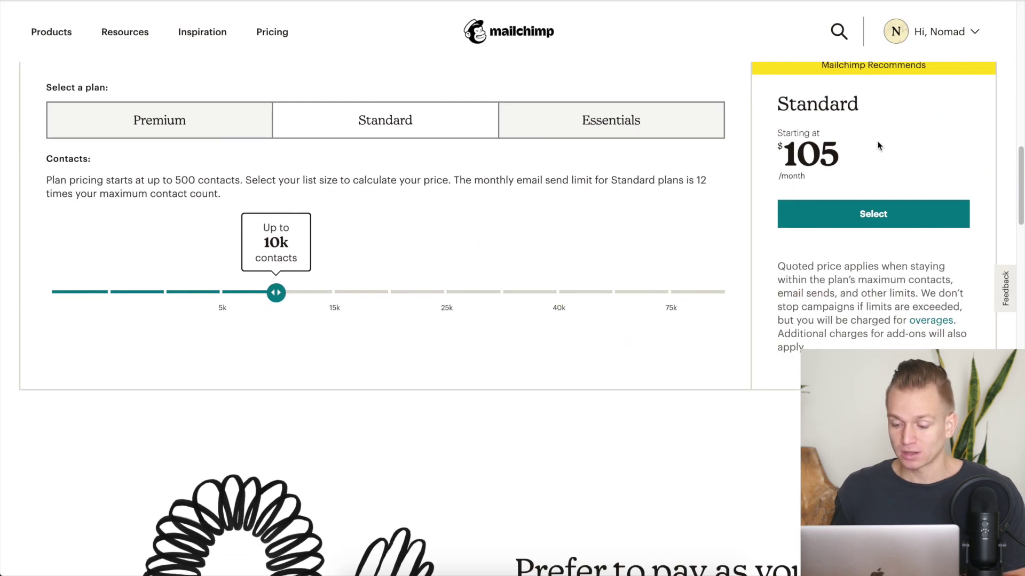
pyautogui.hscroll(3, 838, 156)
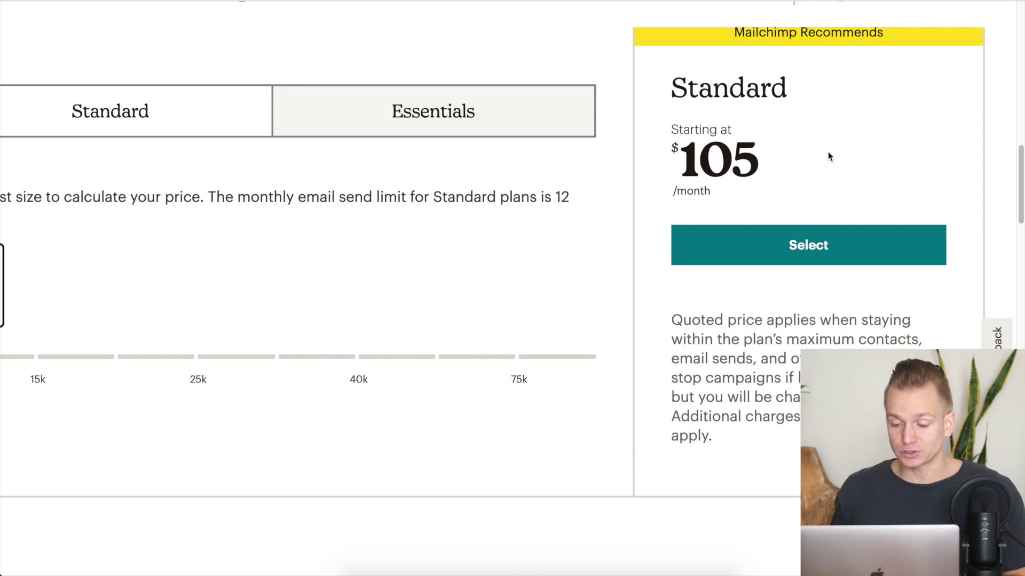
pyautogui.scroll(2, 747, 162)
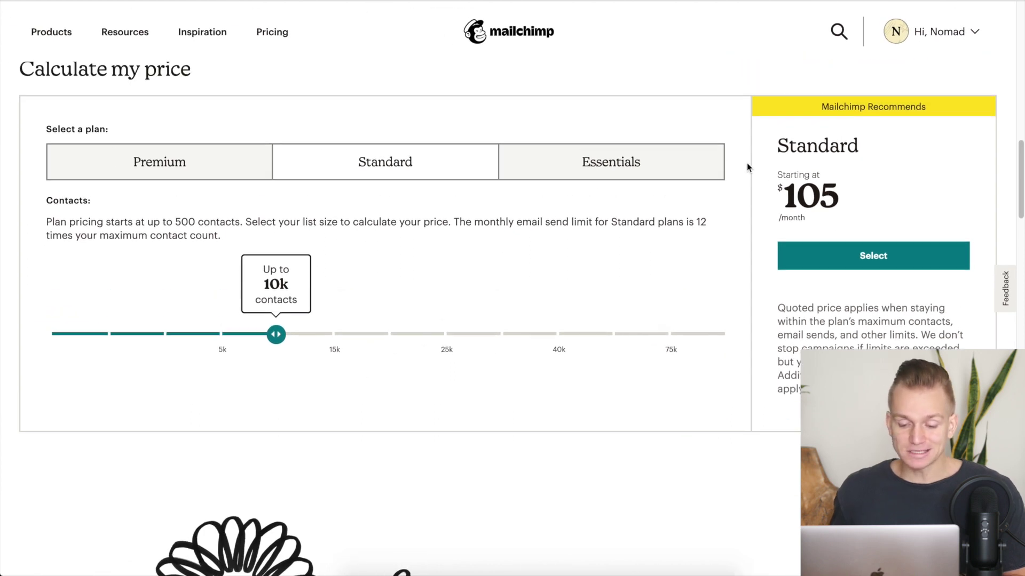
pyautogui.scroll(1, 747, 167)
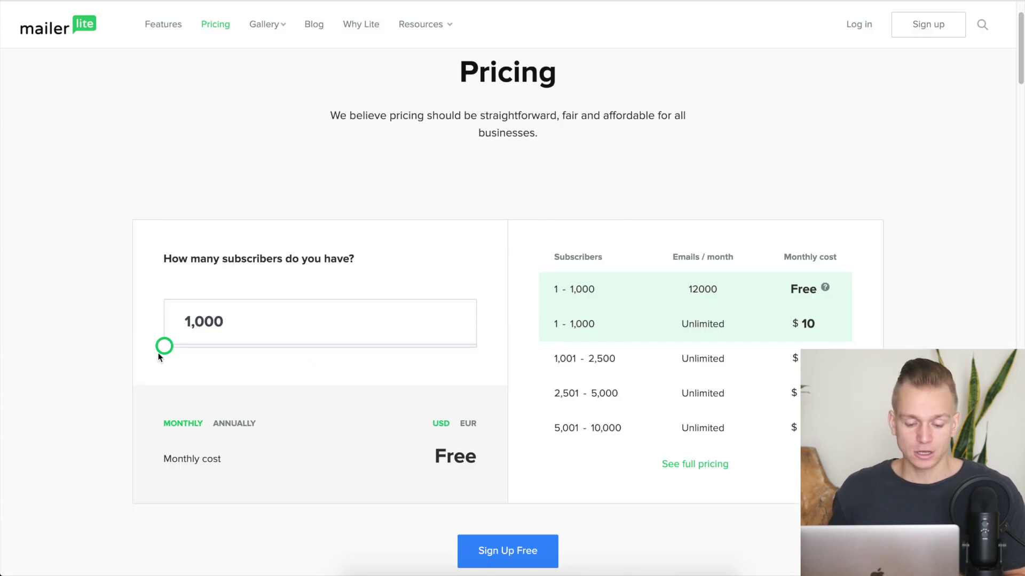
# - Set MailerLite's calculator to 10,000 subscribers, compare annual billing's 30% discount, then return to monthly
pyautogui.moveTo(164, 346); pyautogui.dragTo(190, 347)
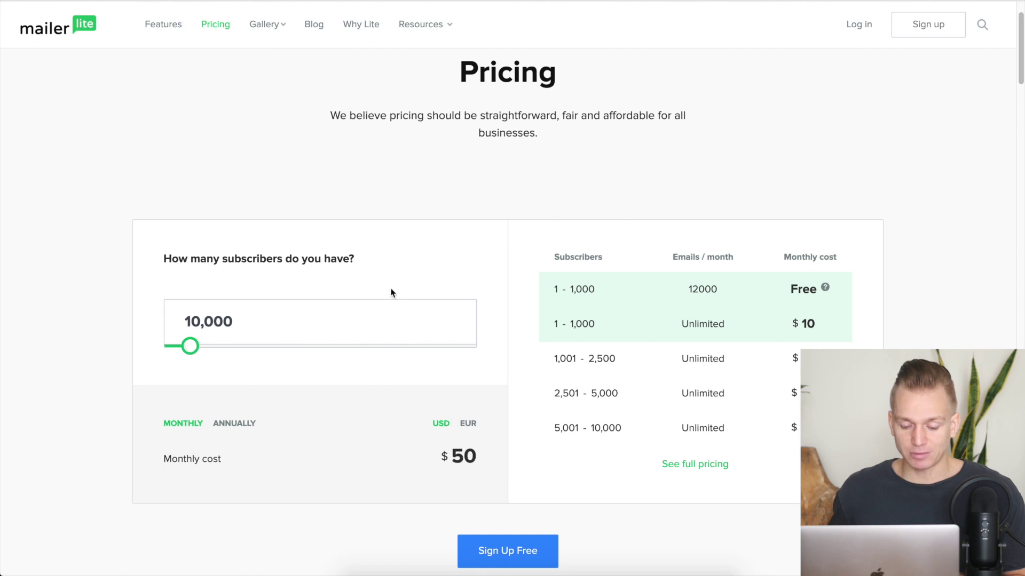
pyautogui.scroll(-2, 457, 270)
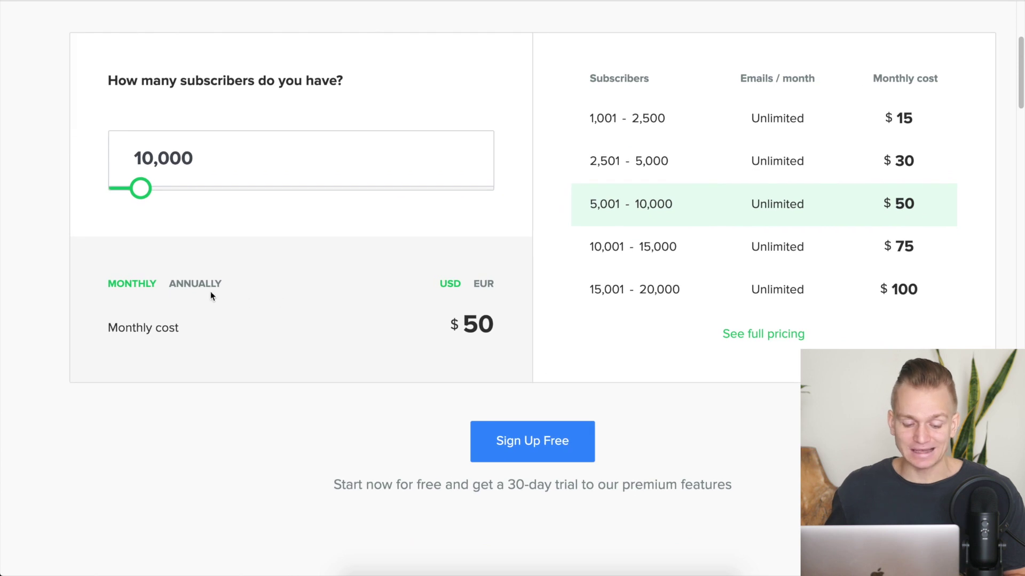
pyautogui.click(193, 290)
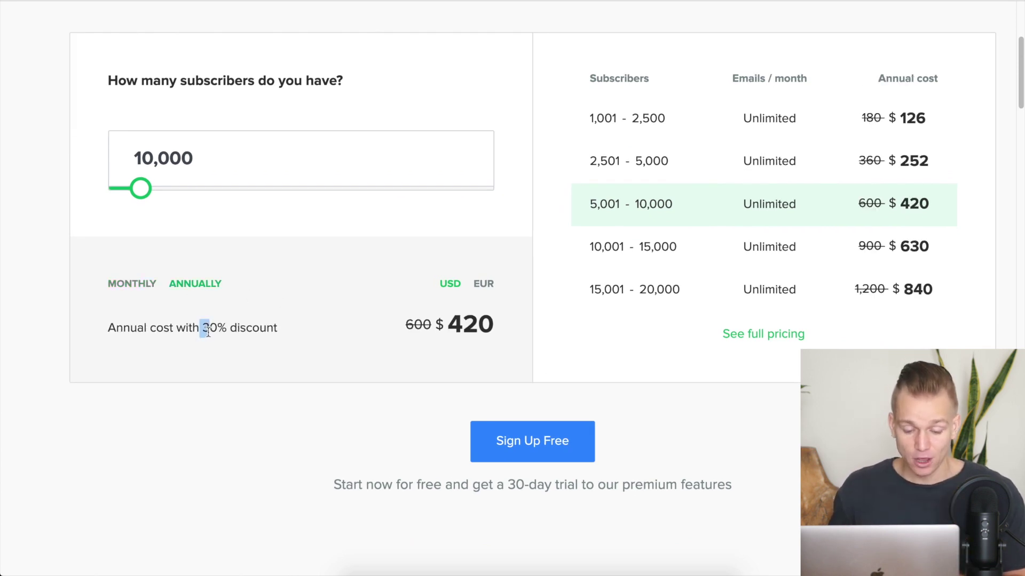
pyautogui.moveTo(179, 328); pyautogui.dragTo(255, 328)
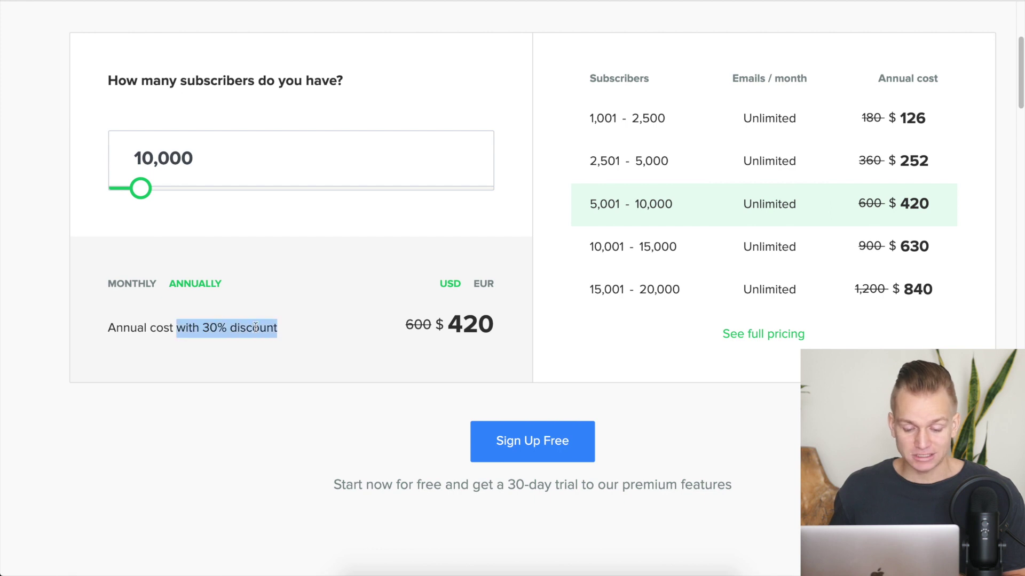
pyautogui.click(134, 282)
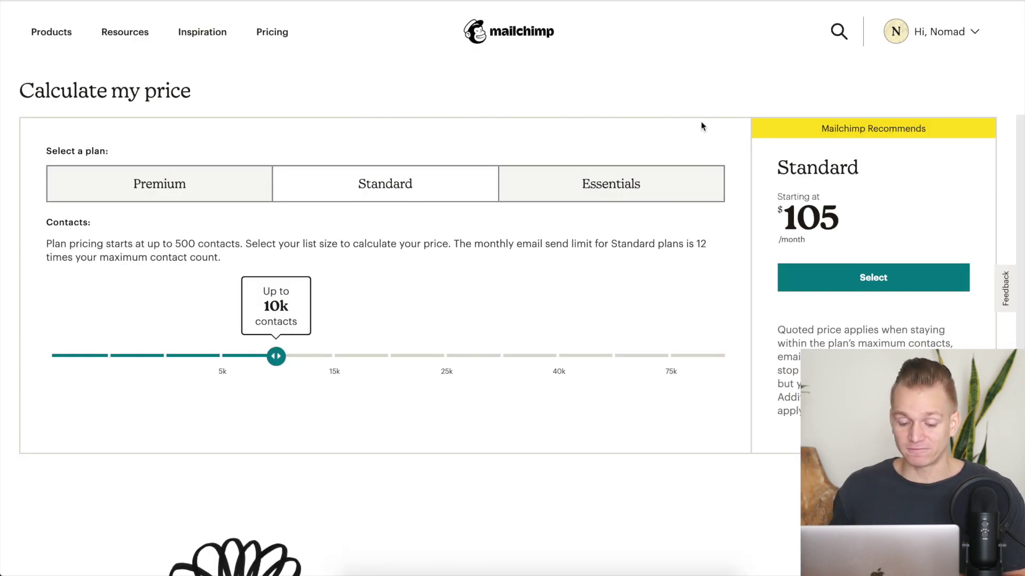
pyautogui.scroll(2, 759, 191)
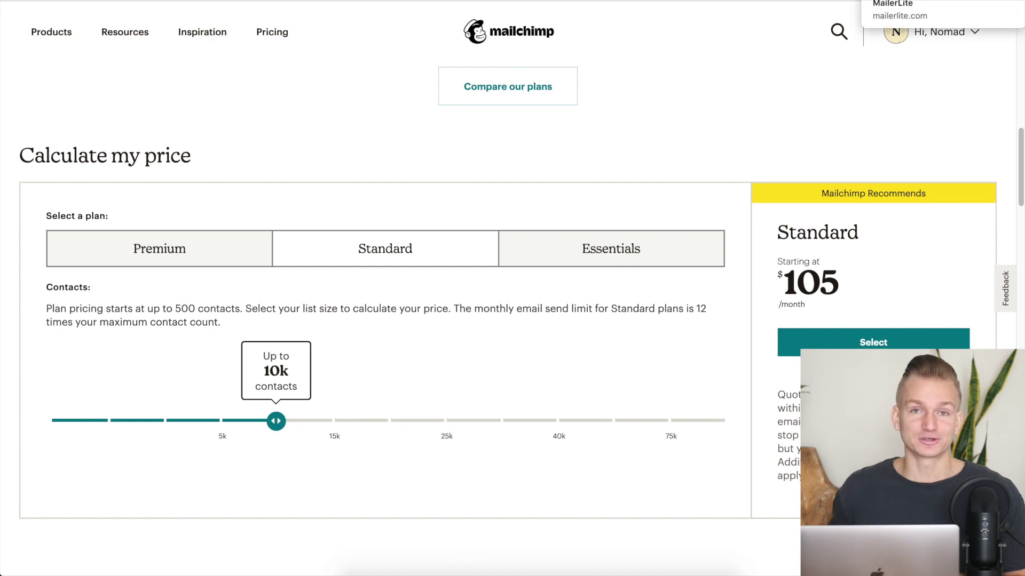
pyautogui.click(858, 19)
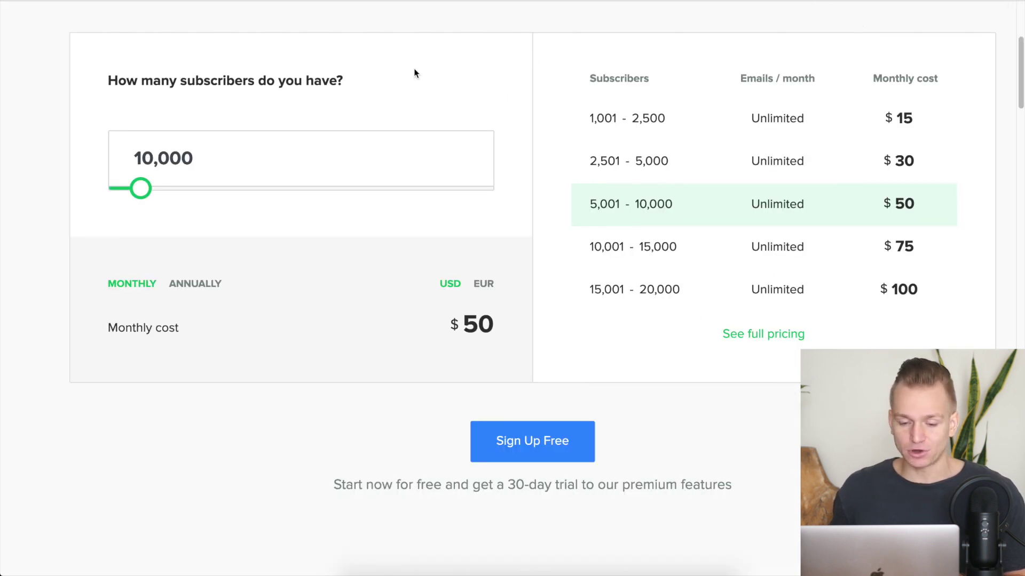
pyautogui.scroll(2, 398, 75)
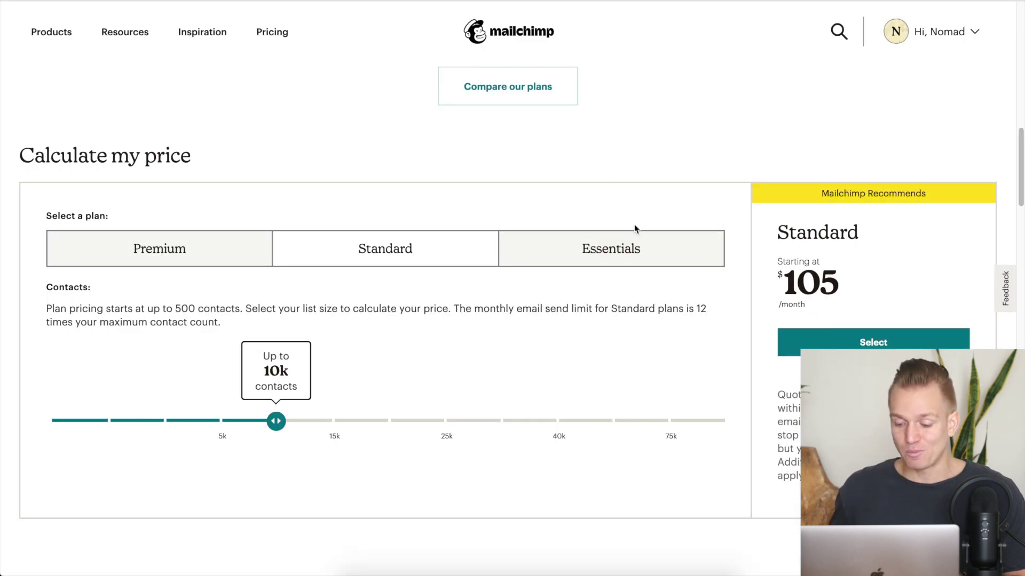
pyautogui.scroll(3, 634, 229)
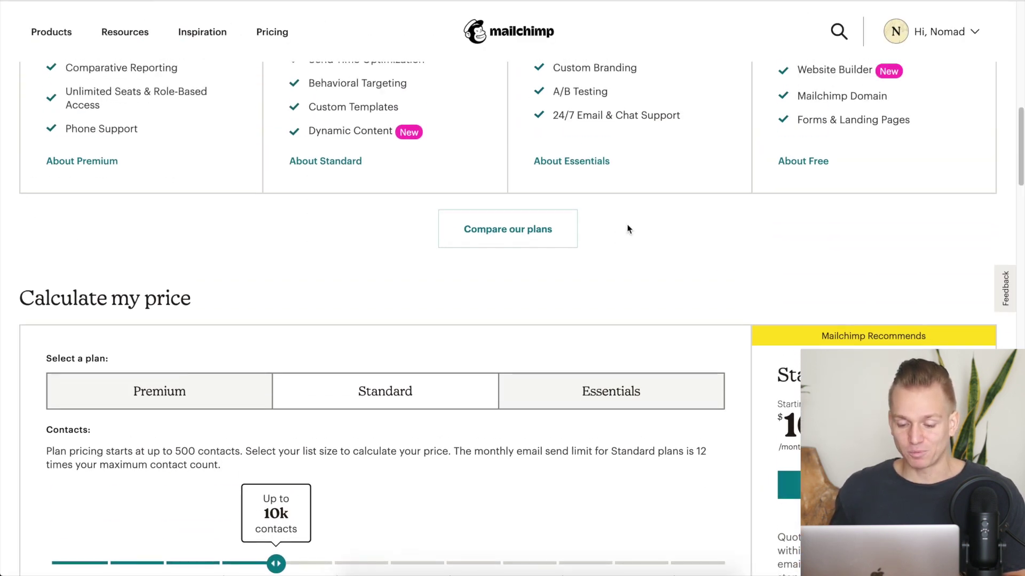
pyautogui.scroll(-2, 627, 228)
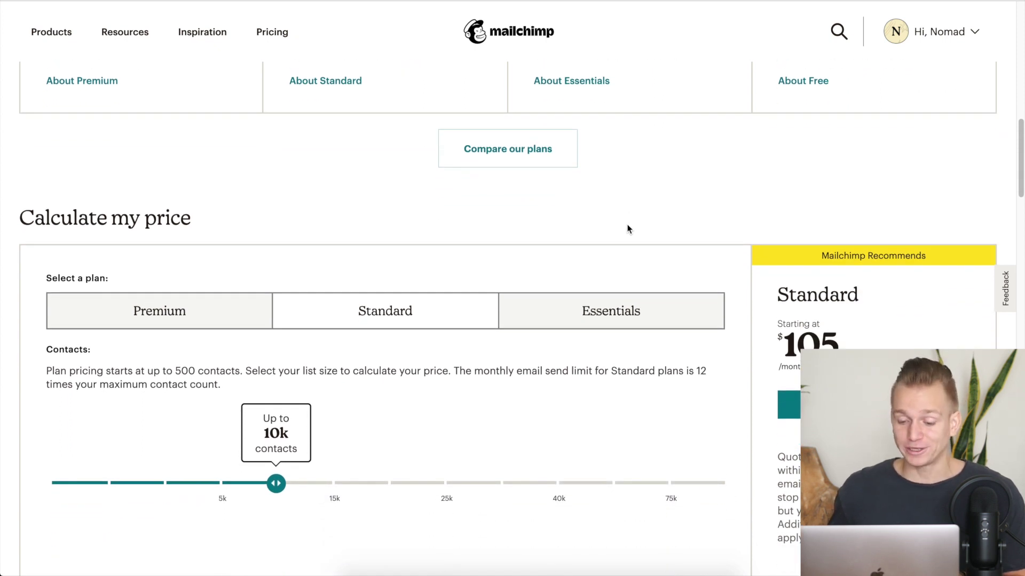
pyautogui.scroll(-1, 628, 229)
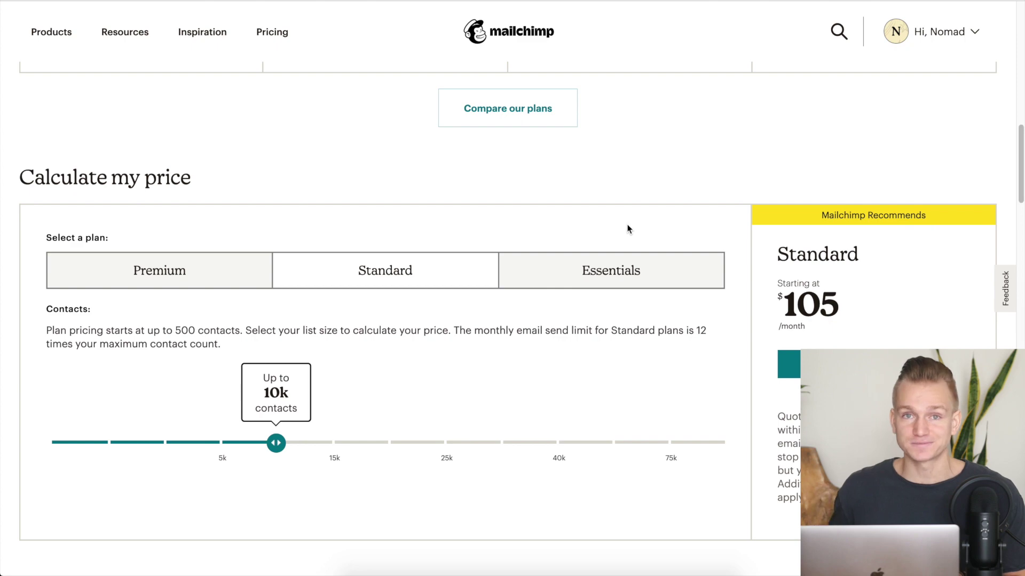